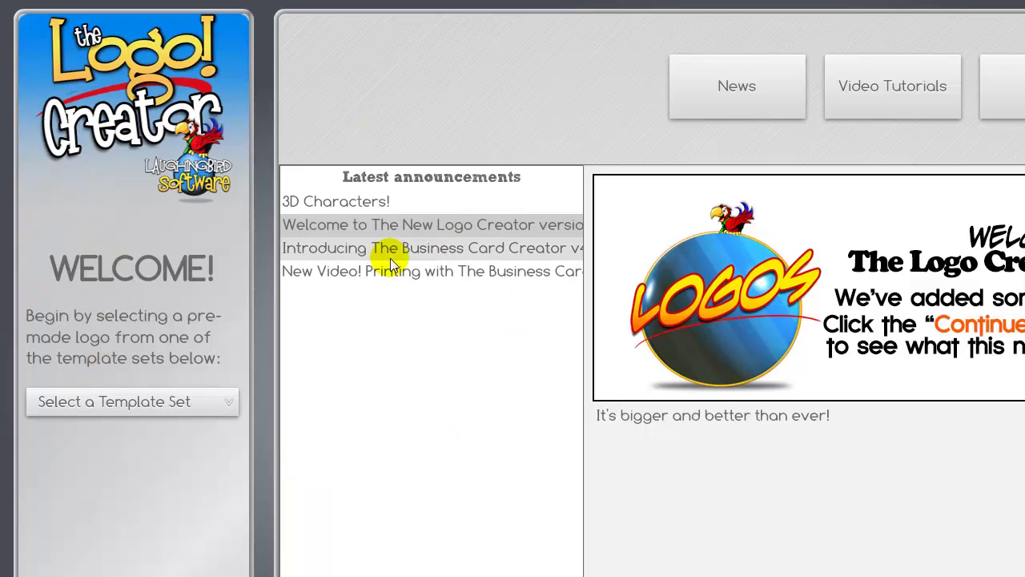
Choose the Logo Templates set to start the NewLogoInc design with its yellow sphere.
left_click(121, 404)
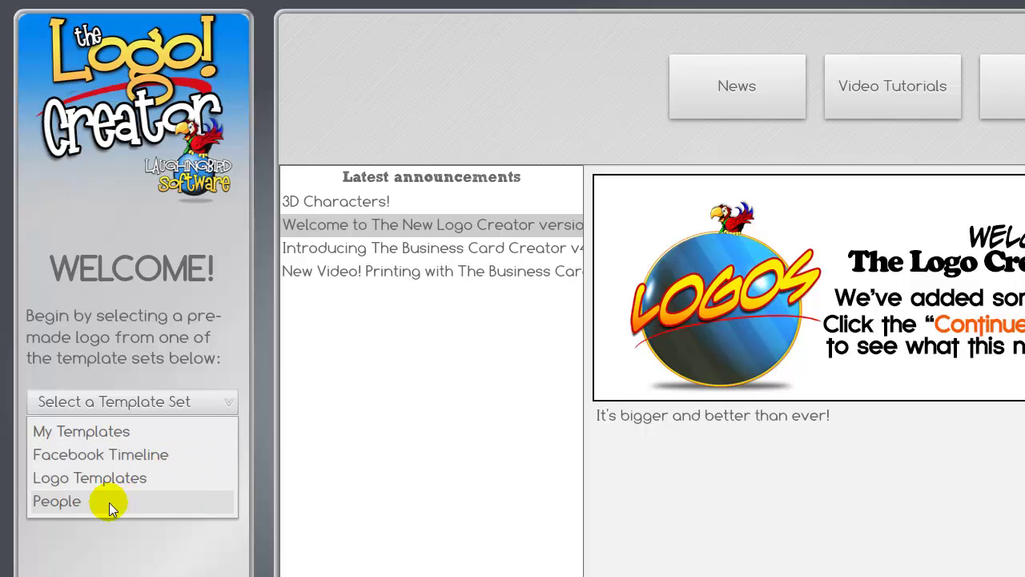
left_click(166, 482)
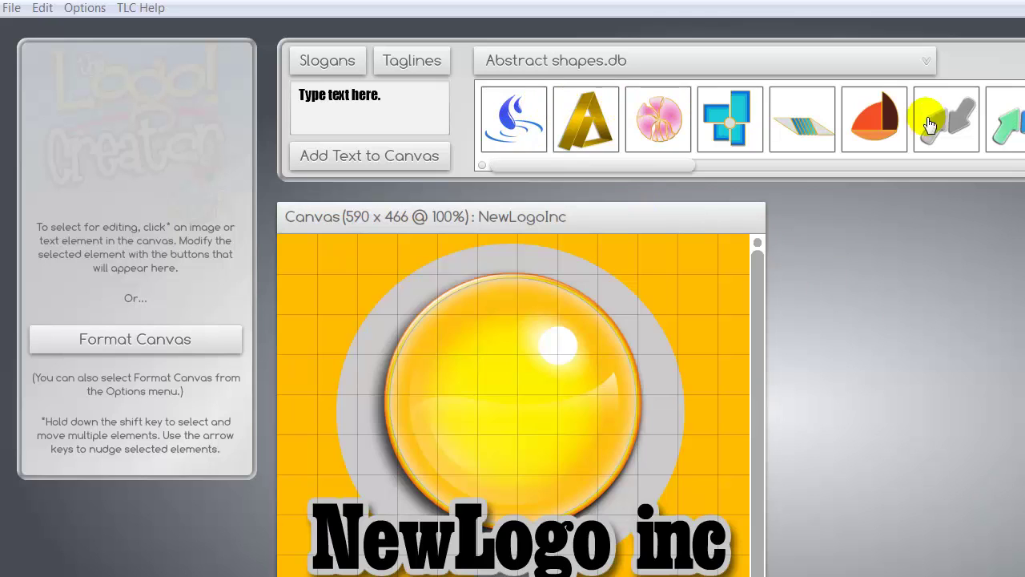
left_click(846, 70)
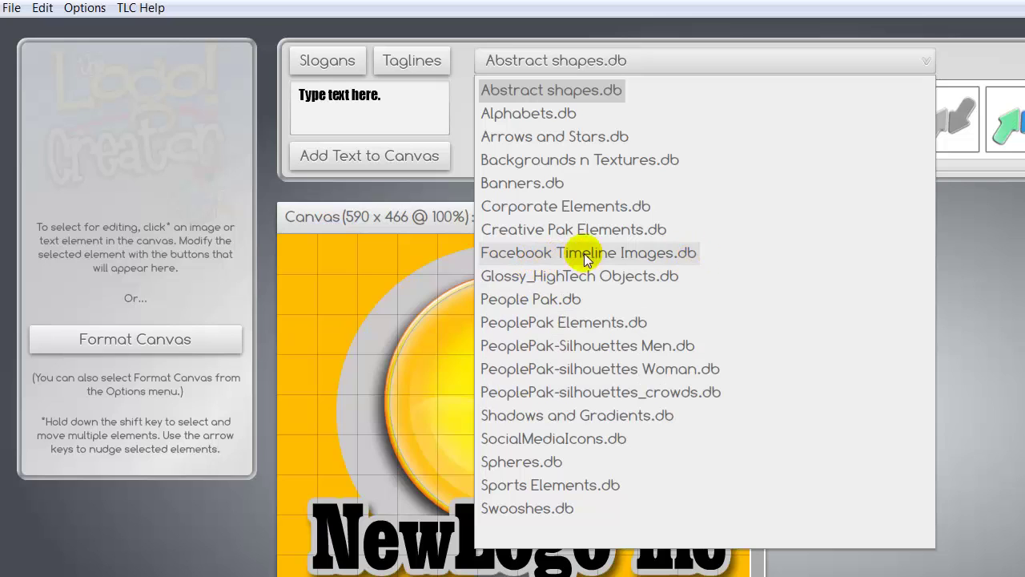
key("Escape")
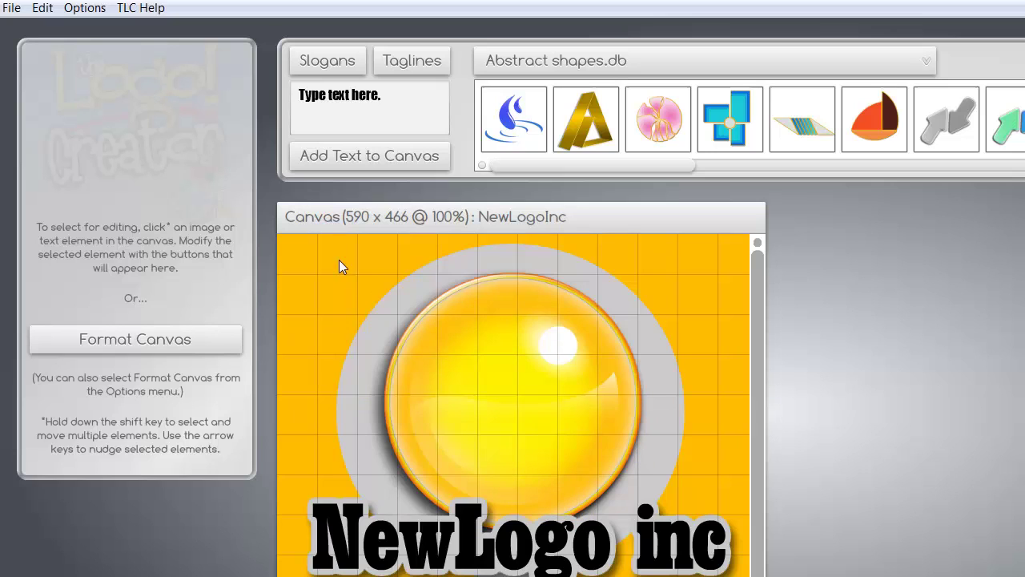
left_click(344, 227)
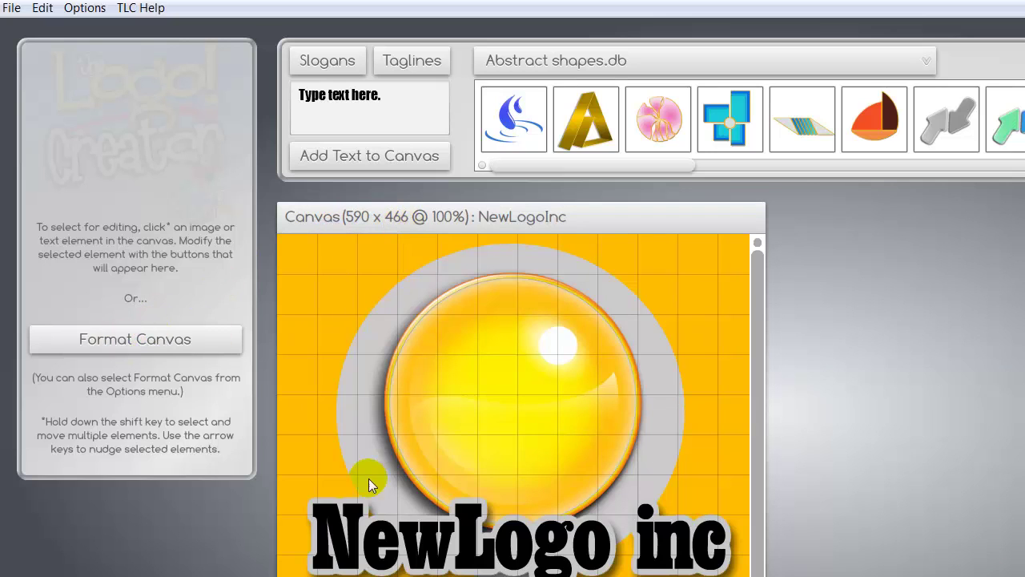
Move the title to the top, shift the sphere and grey ring left, and crop the canvas to 408 × 352.
left_click(455, 547)
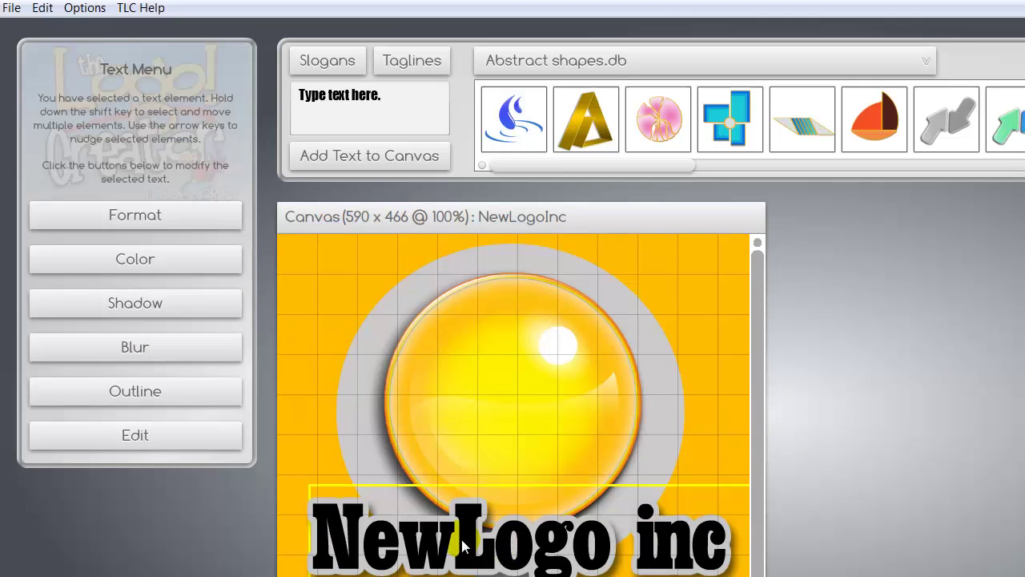
left_click_drag(418, 553, 373, 284)
left_click(477, 428)
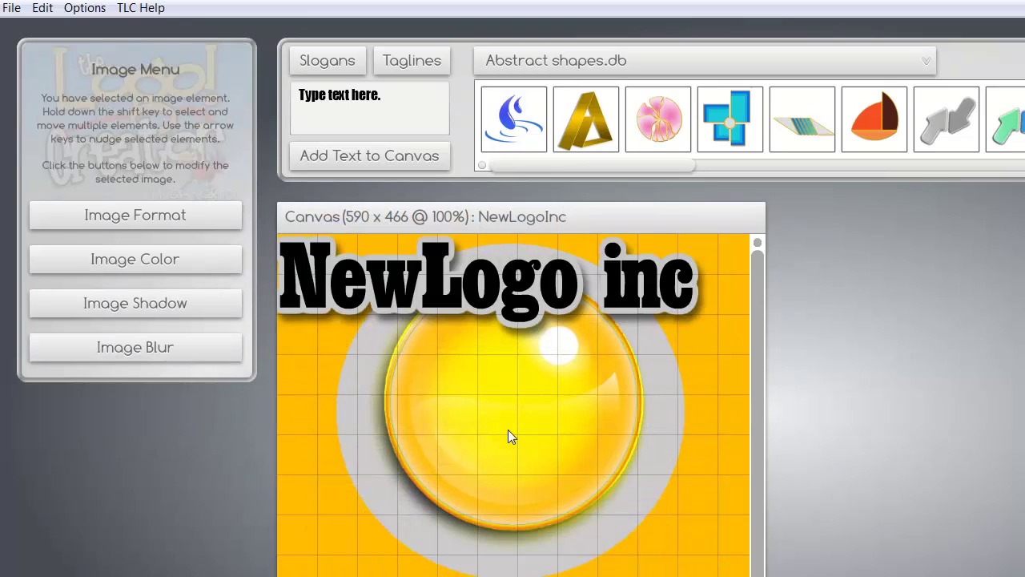
left_click_drag(501, 435, 392, 404)
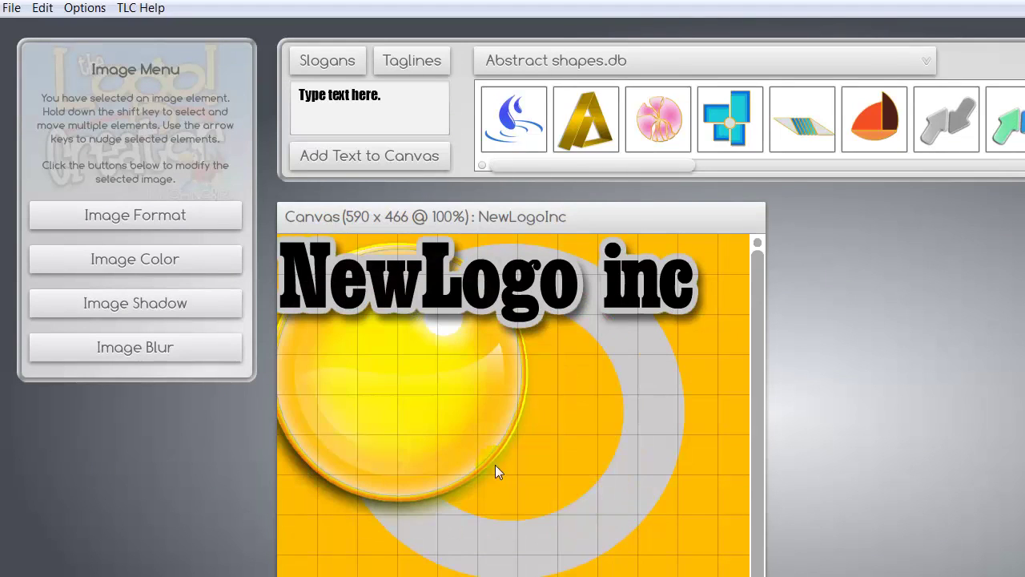
left_click(574, 540)
left_click_drag(497, 524, 429, 500)
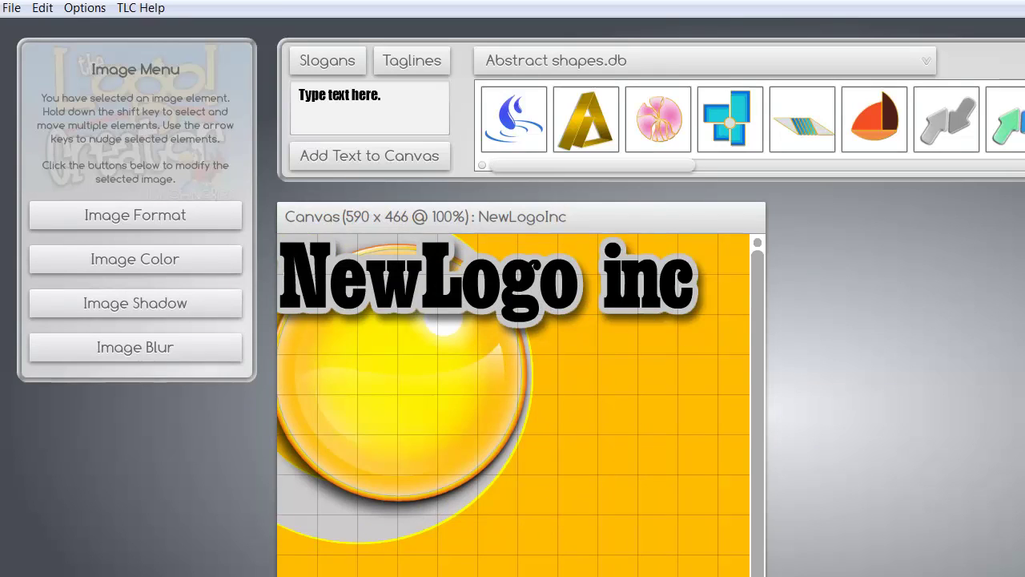
left_click_drag(763, 576, 618, 528)
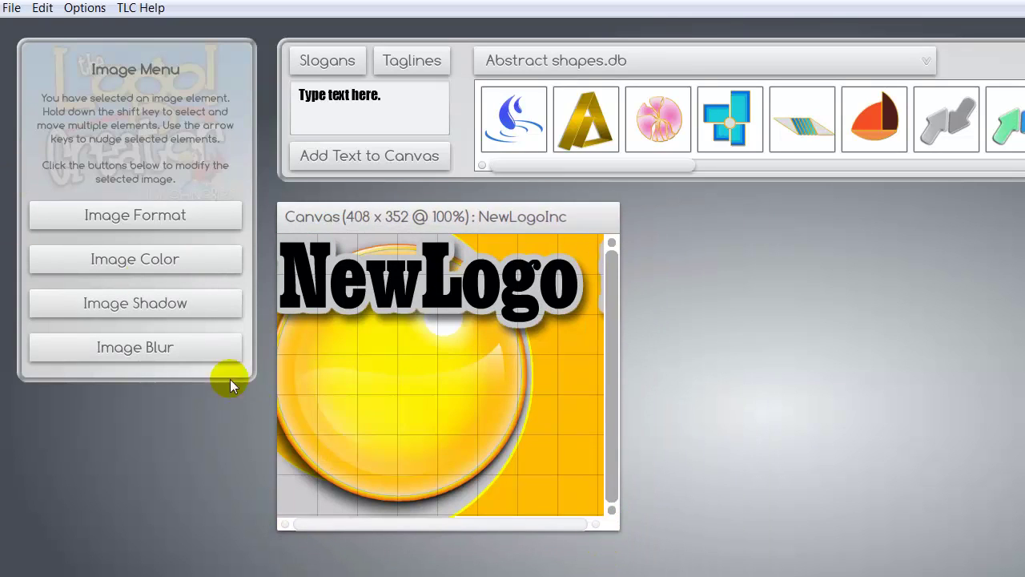
Set the canvas Width and Height to 403 in Format Canvas.
left_click(83, 14)
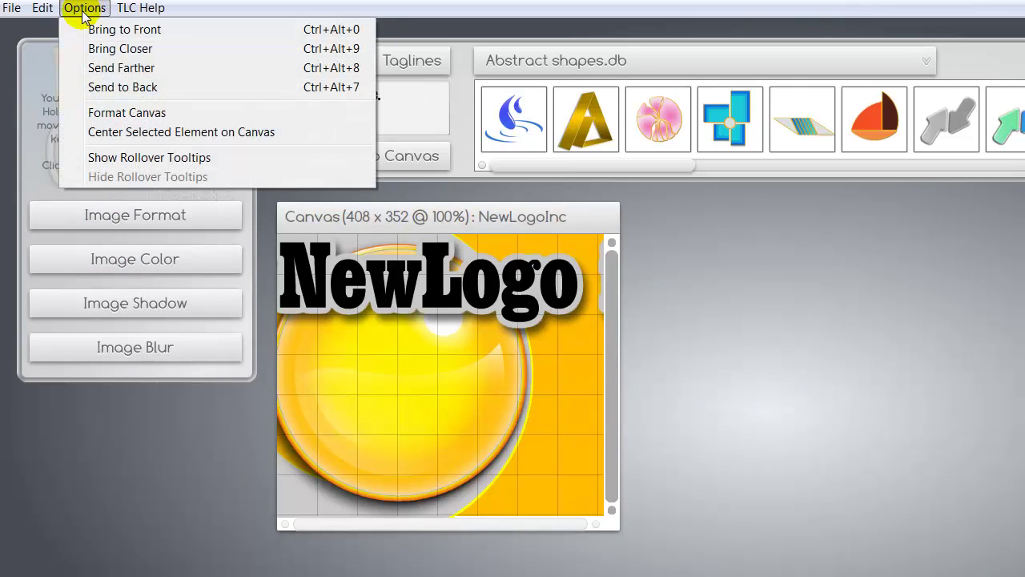
left_click(99, 113)
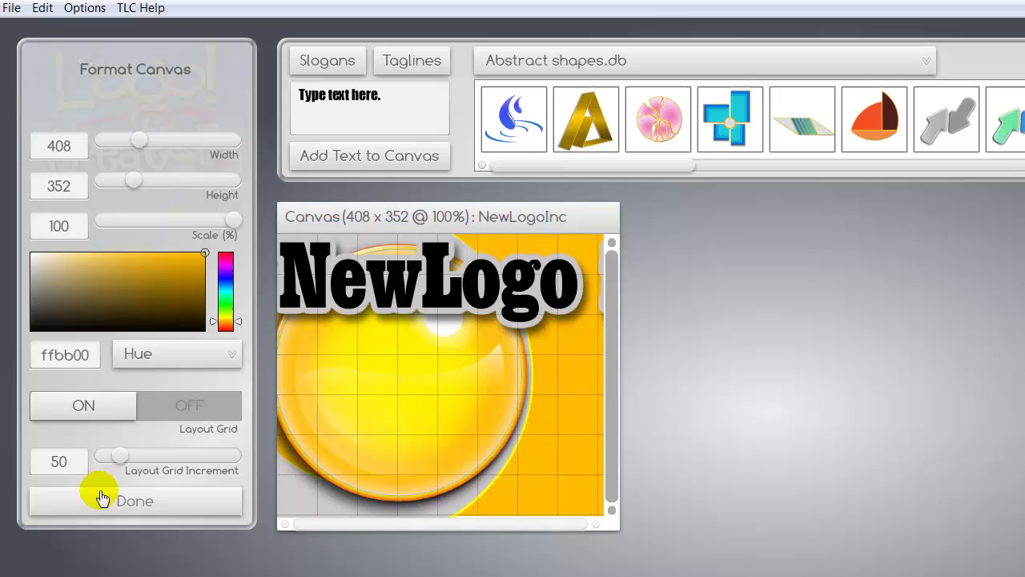
left_click(42, 141)
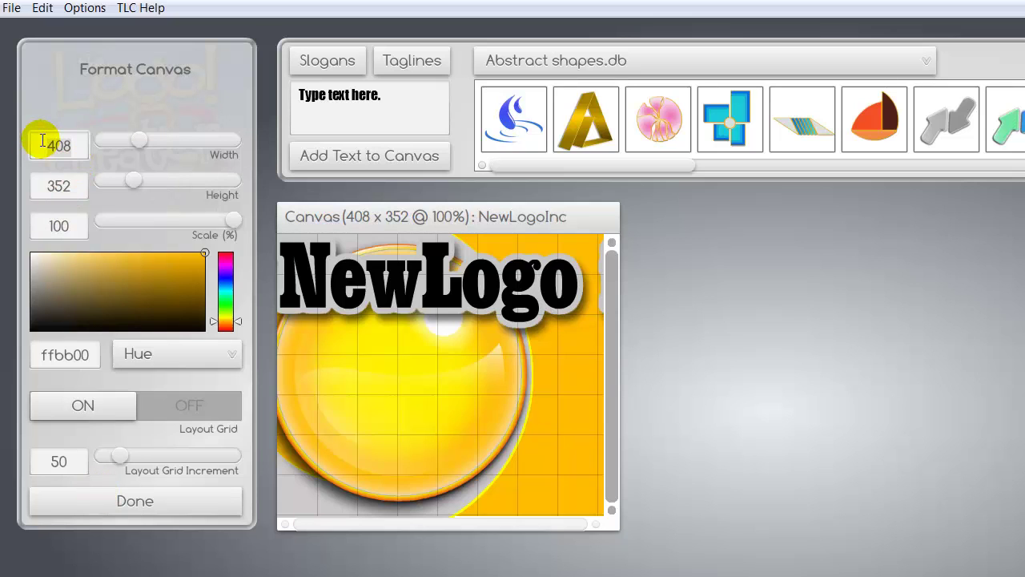
key("BackSpace")
key("BackSpace")
type("03")
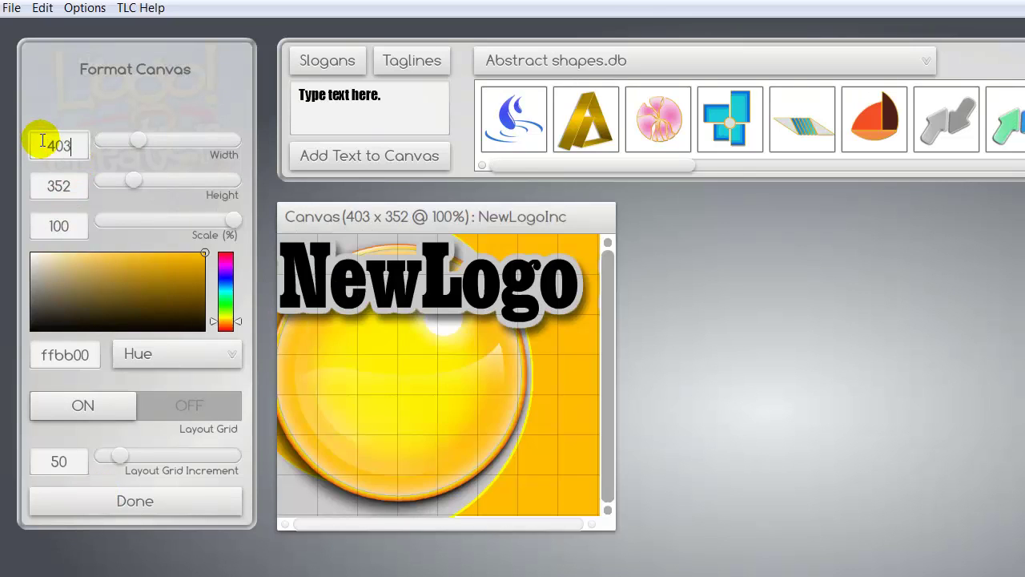
left_click(56, 186)
type("4")
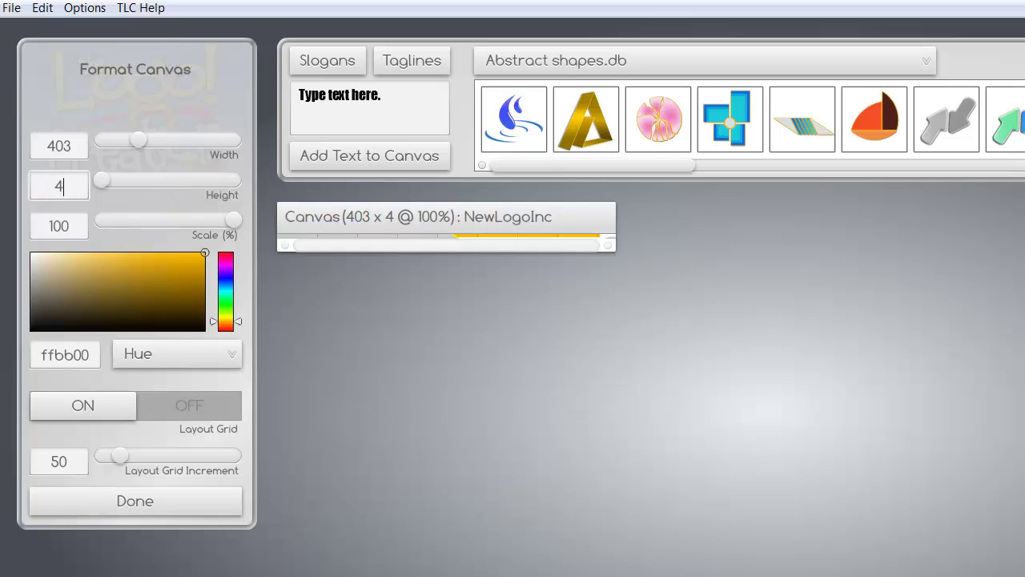
type("03")
left_click(114, 503)
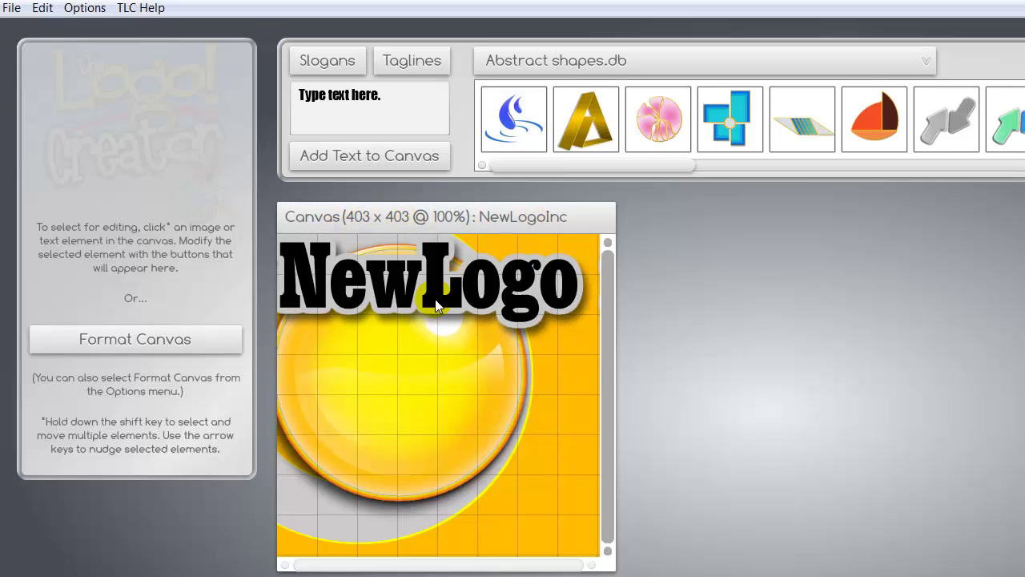
Delete the yellow sphere, the grey circles image and the NewLogo title from the canvas.
left_click_drag(434, 299, 445, 435)
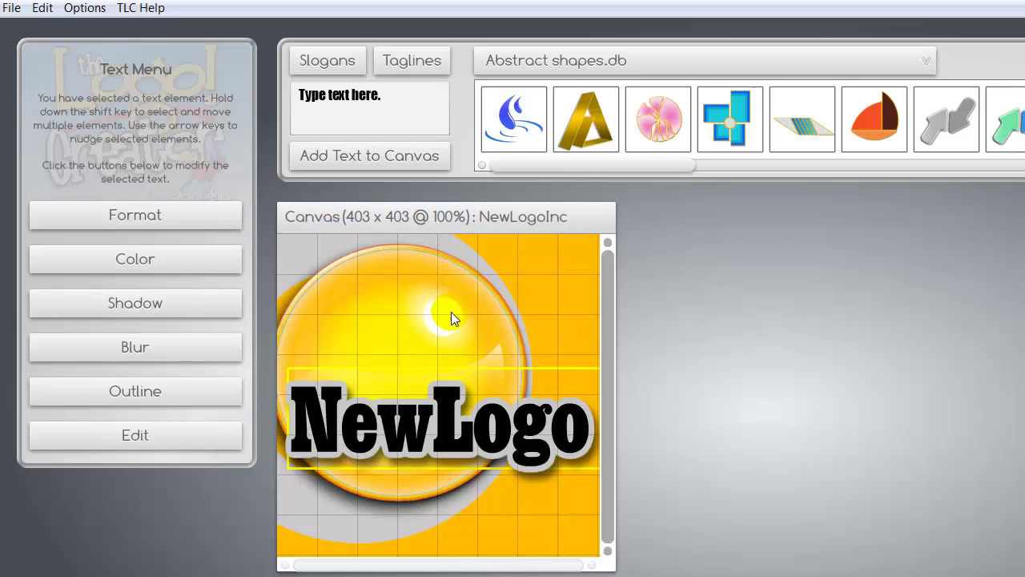
left_click_drag(404, 306, 475, 306)
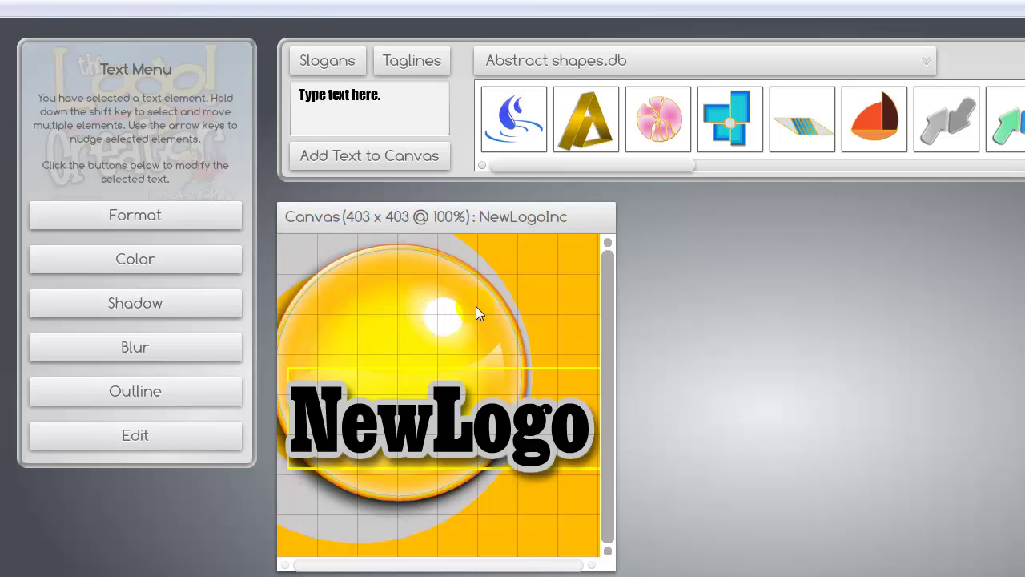
key("Delete")
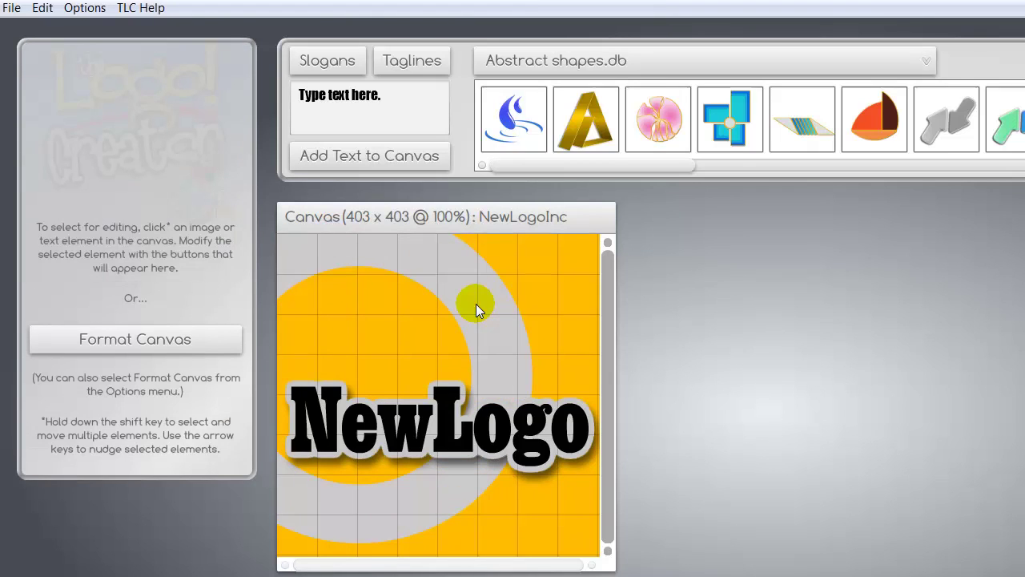
left_click(465, 274)
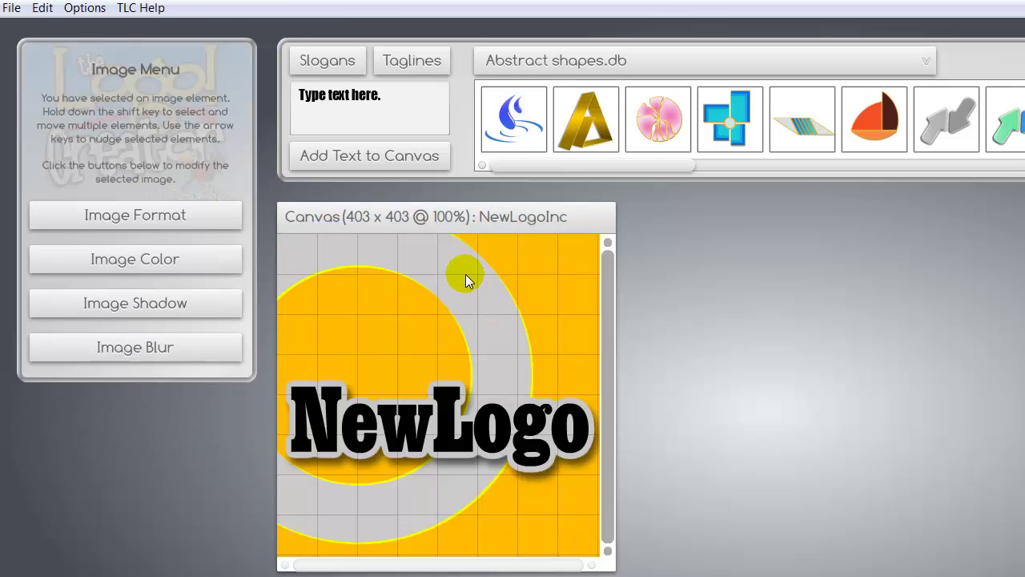
key("Delete")
left_click_drag(452, 422, 450, 411)
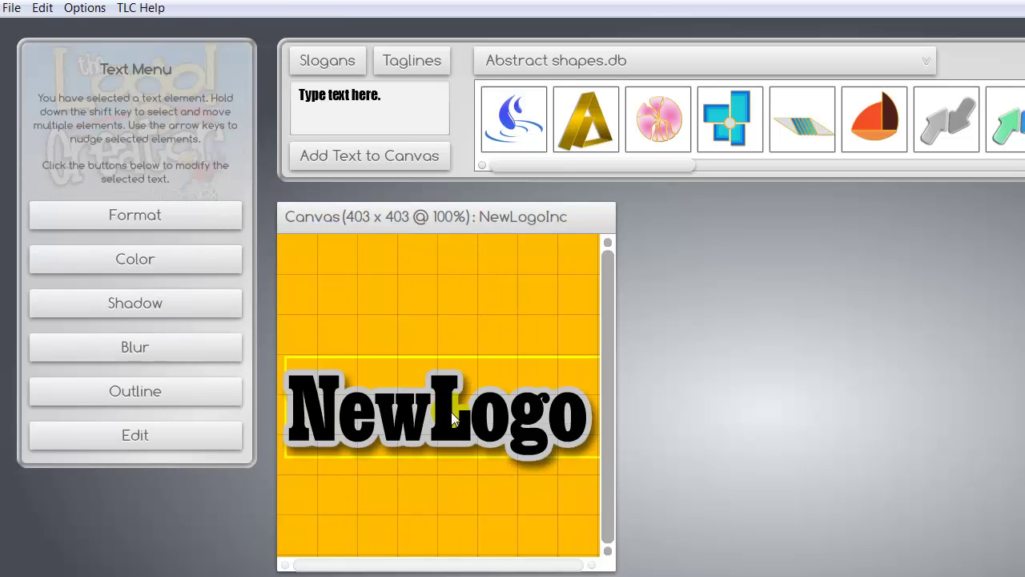
key("Delete")
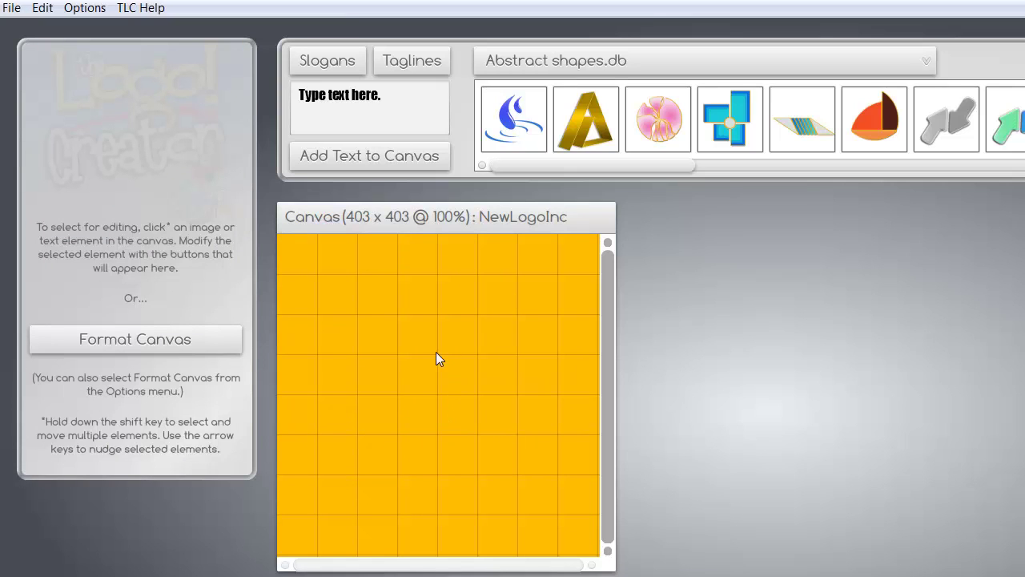
Place the brushed grey texture from Backgrounds n Textures.db and nudge it up, leaving a yellow bottom band.
left_click(149, 343)
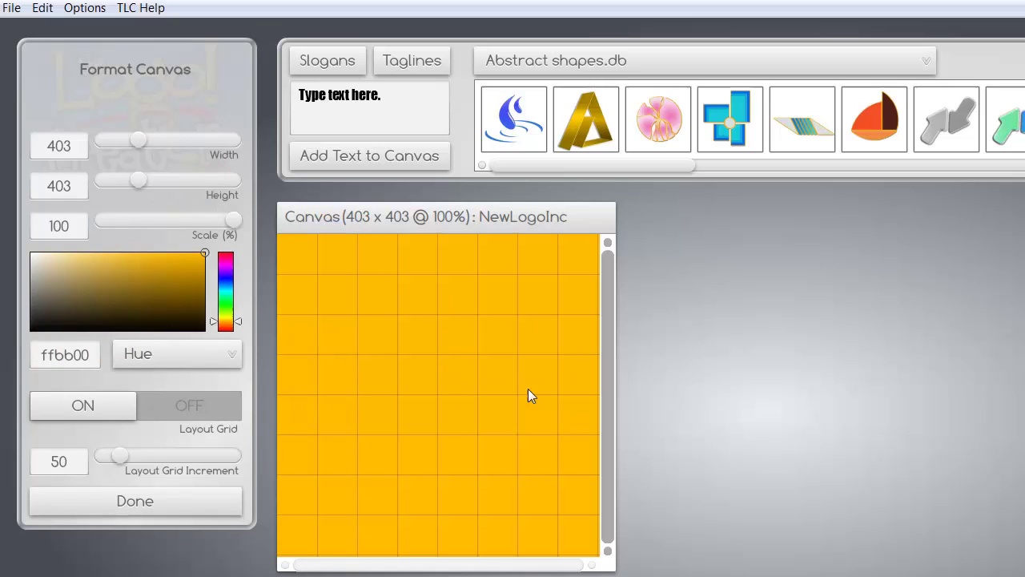
left_click(591, 64)
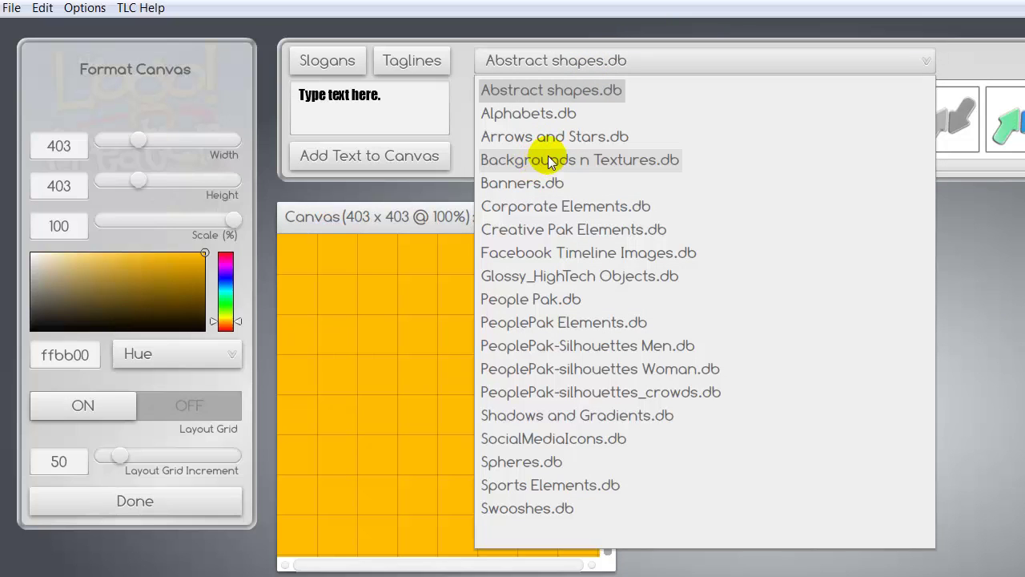
left_click(582, 158)
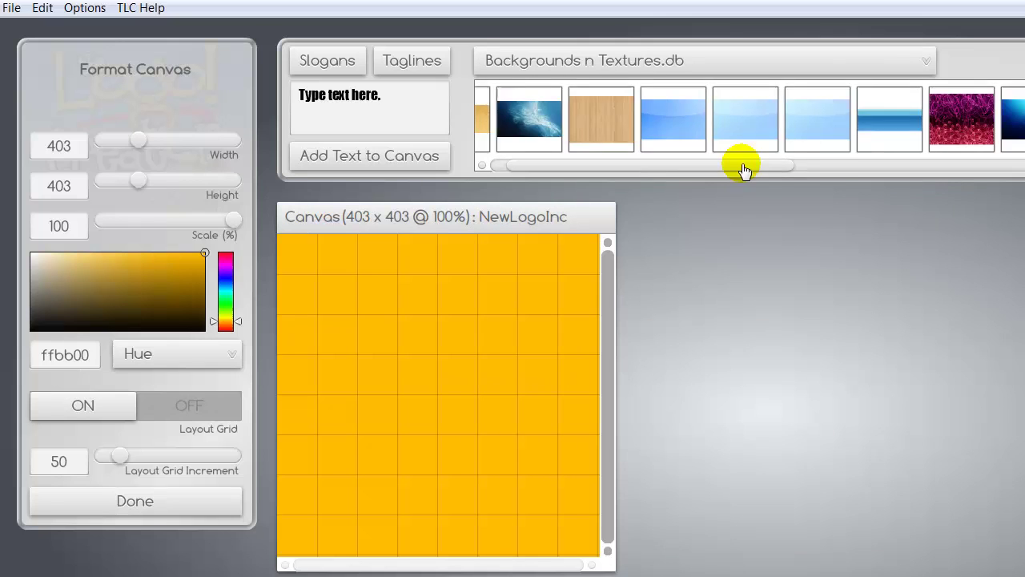
left_click_drag(744, 170, 1014, 165)
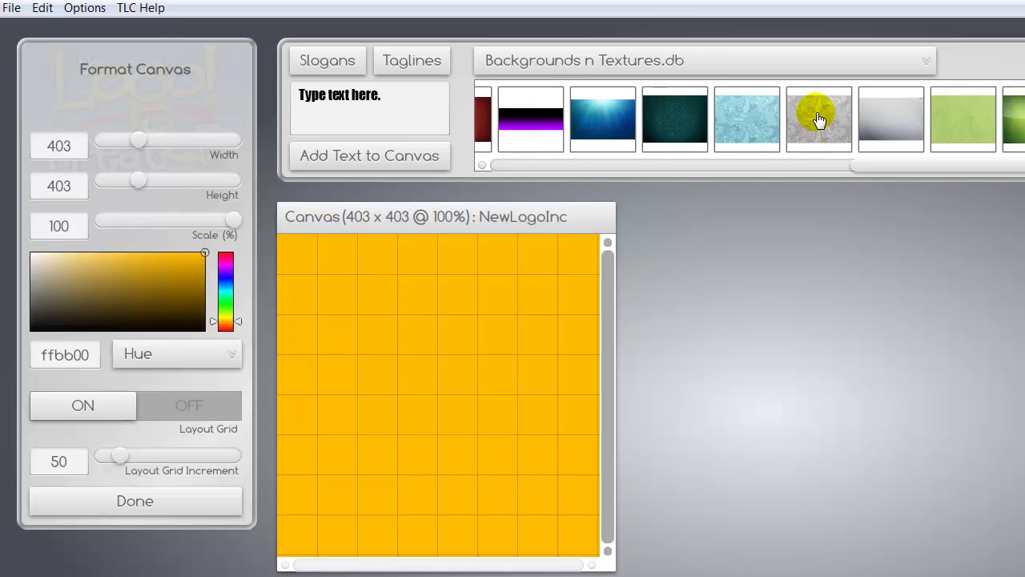
left_click_drag(818, 118, 437, 347)
left_click_drag(904, 113, 436, 382)
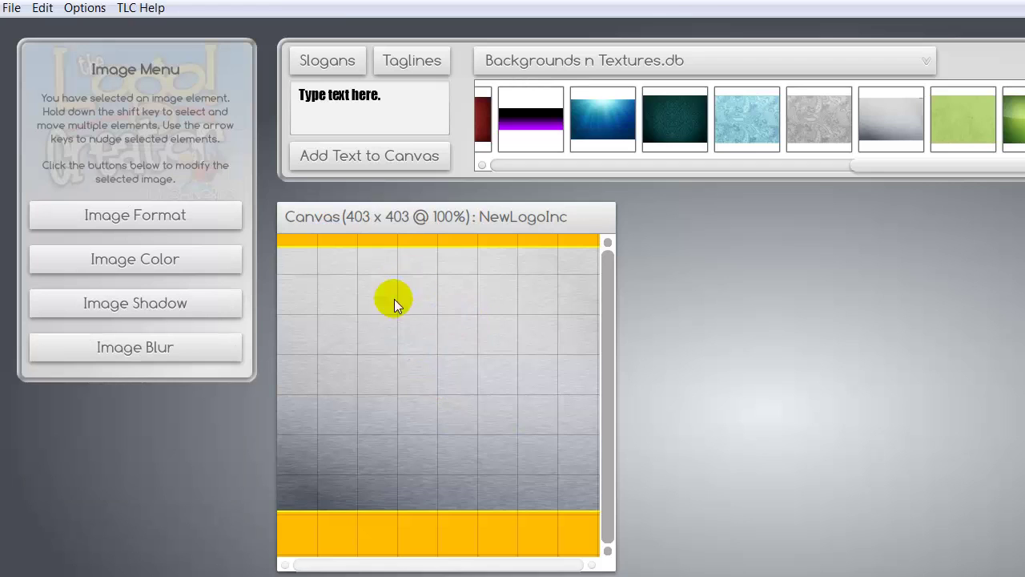
key("Up")
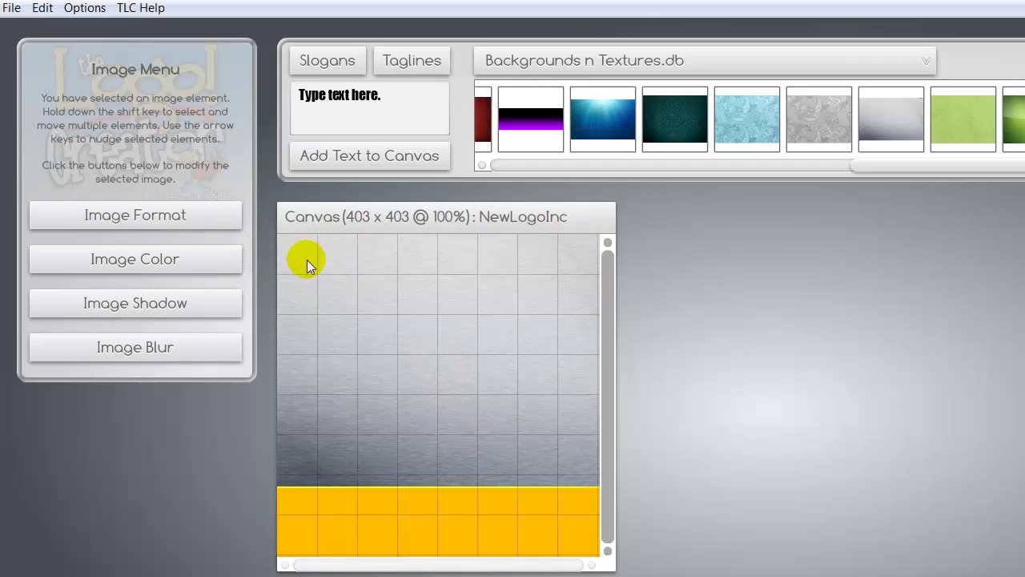
Scale the metal texture up to 1.77 and enlarge the canvas to 782 × 567.
left_click(130, 222)
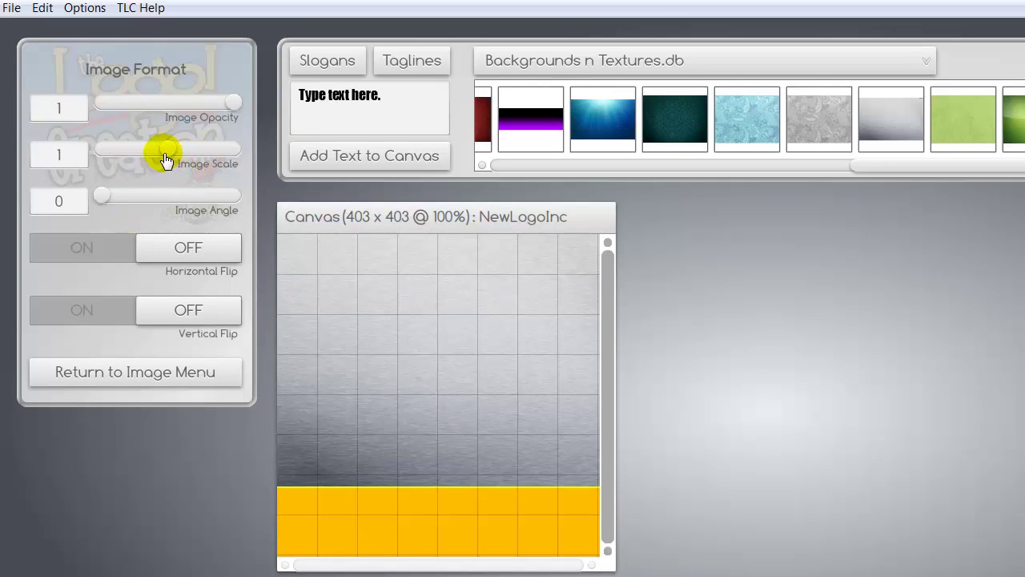
left_click_drag(164, 151, 138, 157)
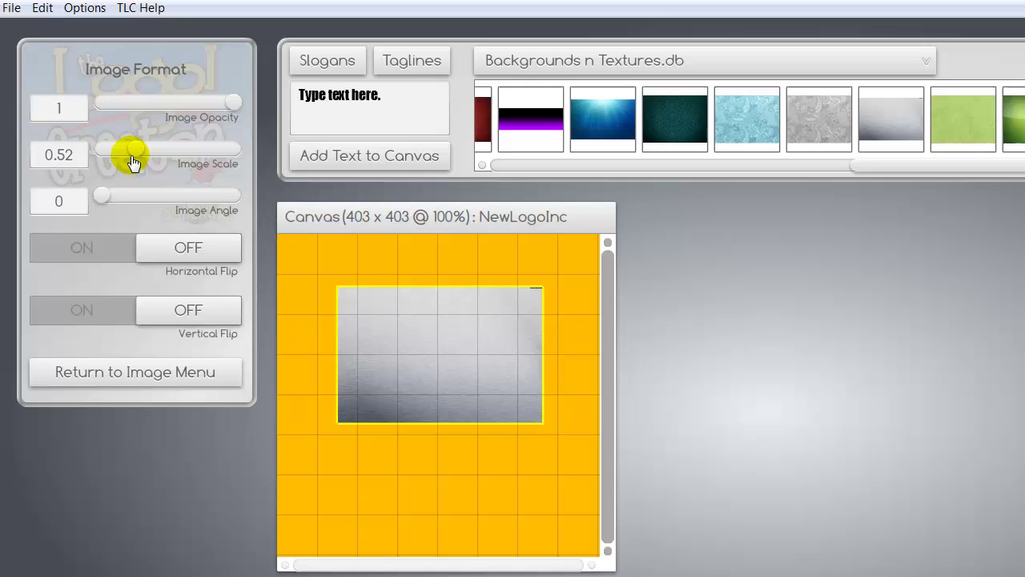
left_click_drag(134, 161, 213, 163)
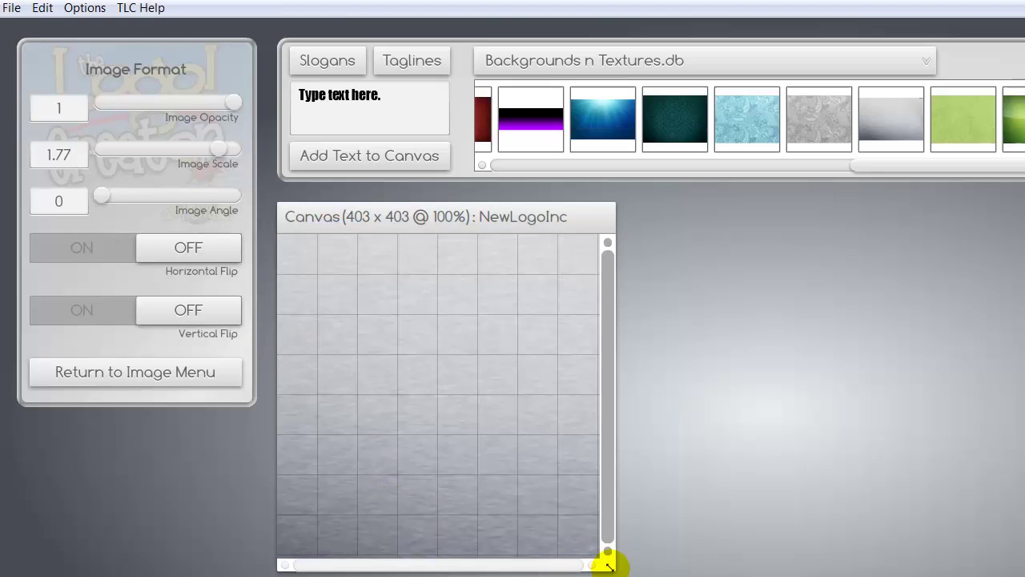
left_click_drag(606, 560, 916, 576)
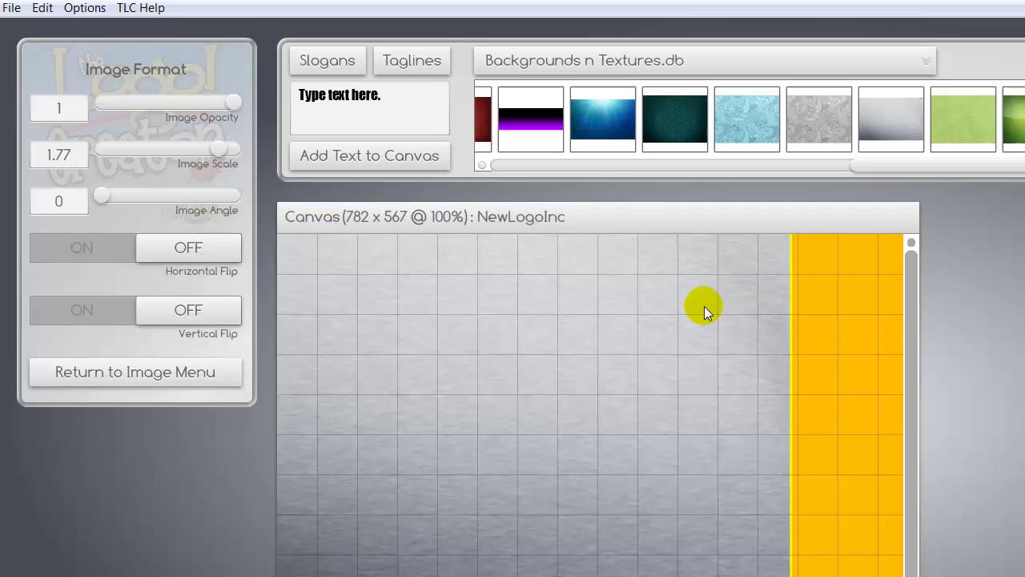
Deselect everything and resize the canvas to 403 × 403 so the metal texture fills it.
left_click(844, 302)
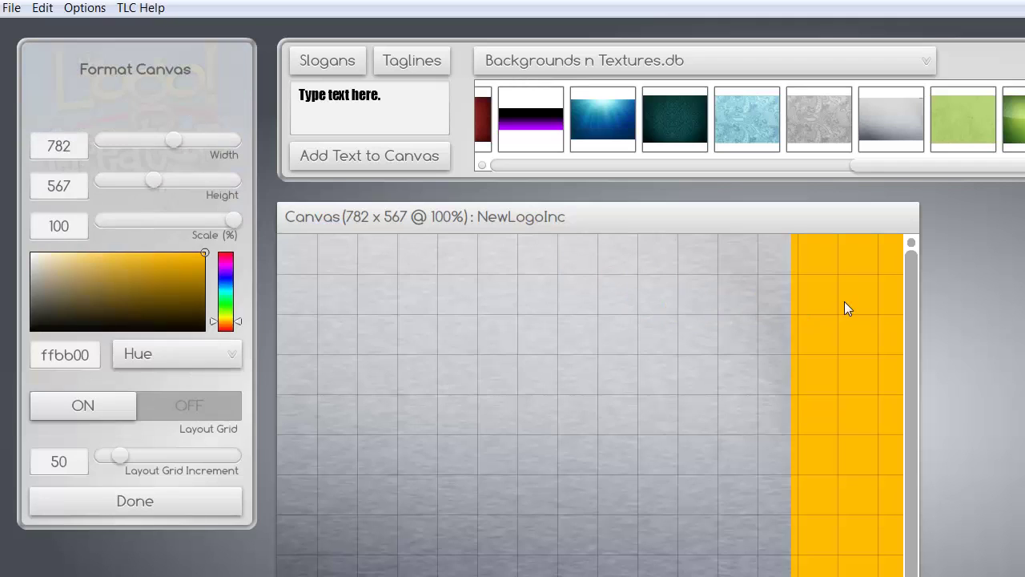
left_click(714, 503)
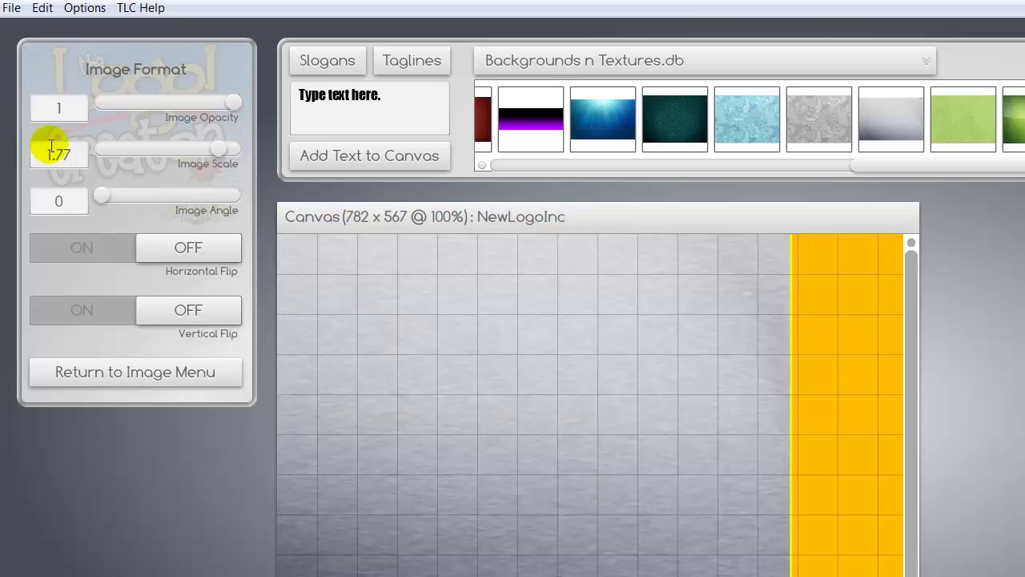
left_click(38, 10)
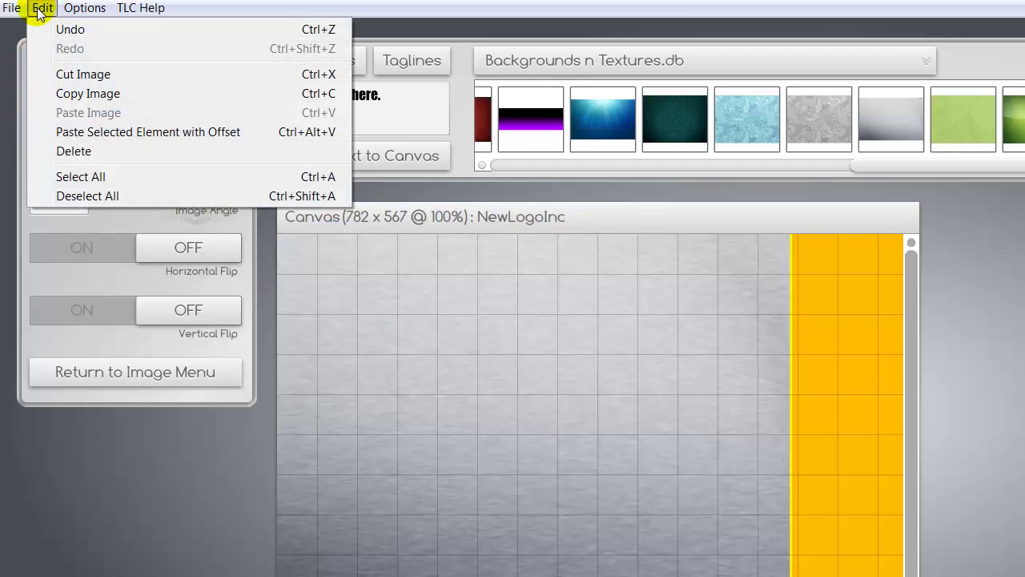
left_click(69, 196)
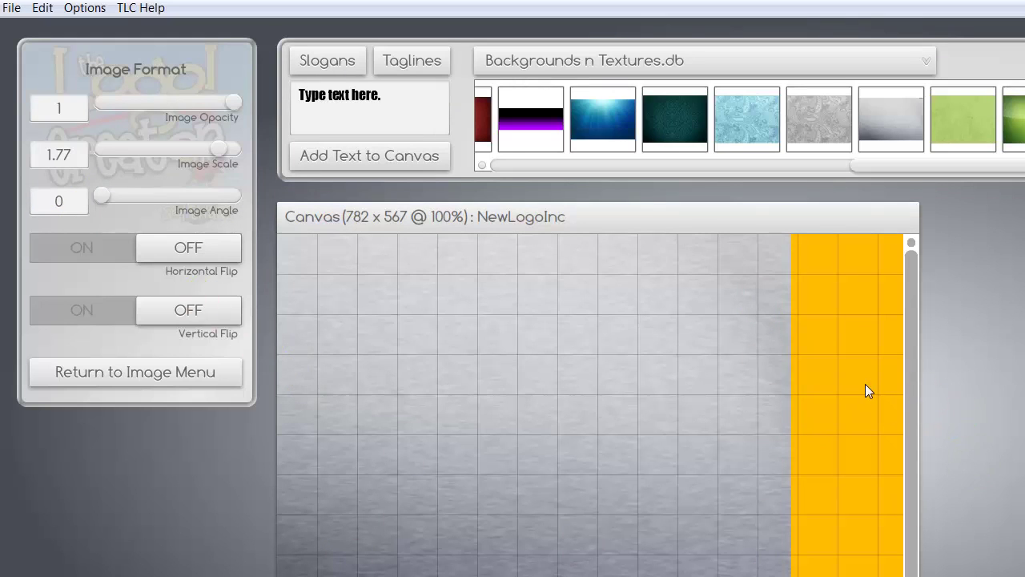
left_click(352, 362)
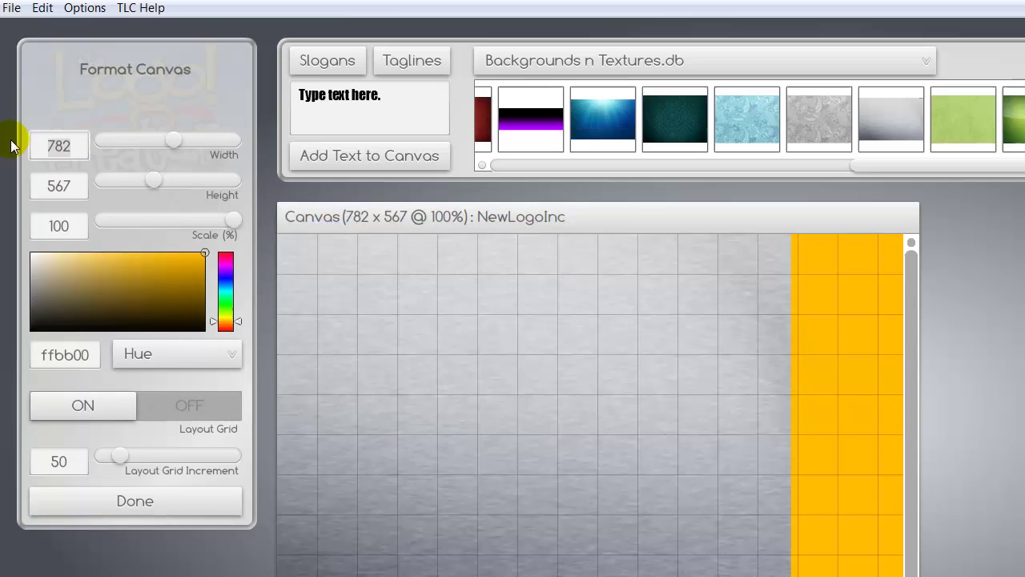
type("403")
key("Return")
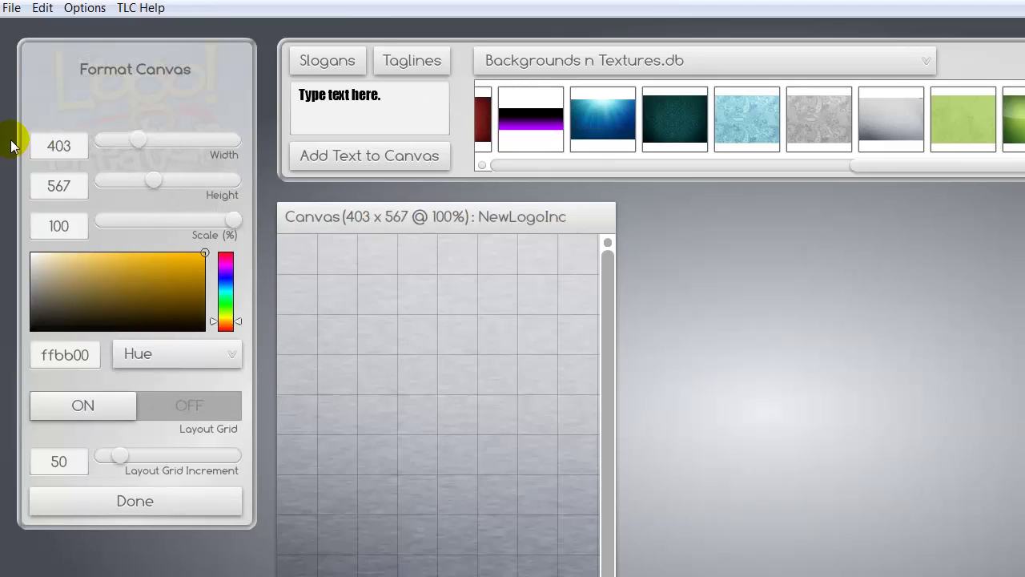
key("Tab")
type("403")
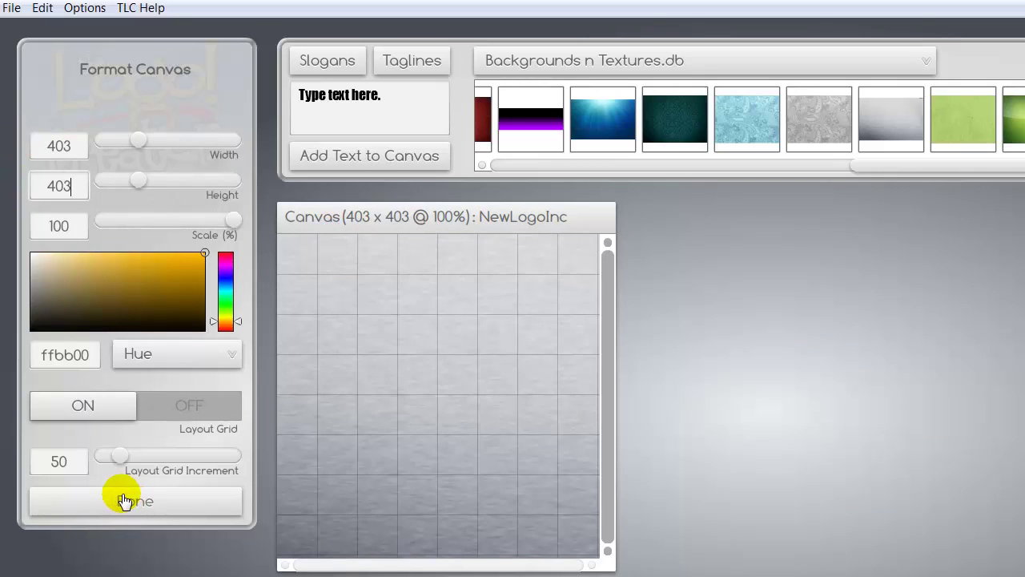
left_click(124, 501)
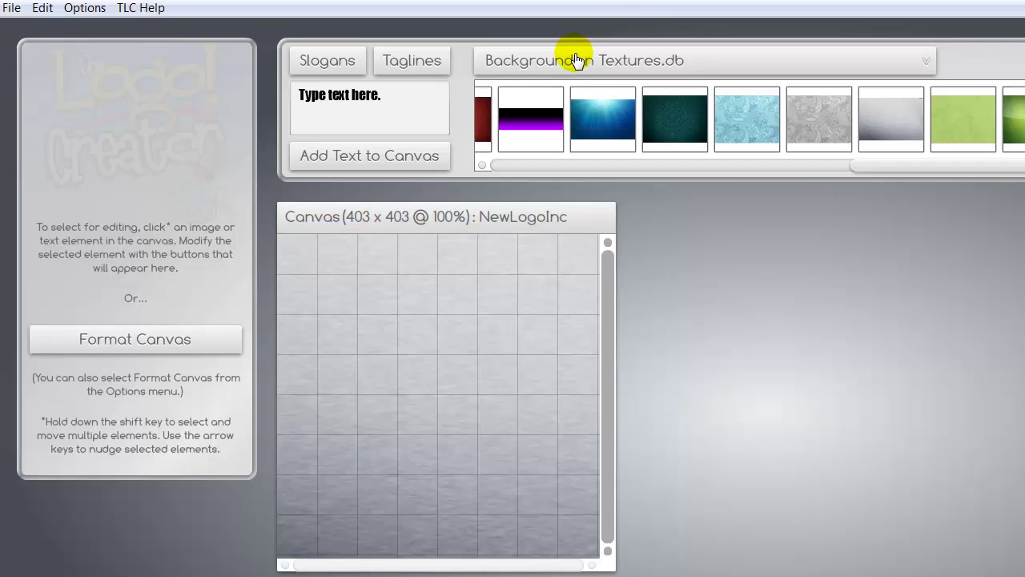
Drag the yellow sphere from Spheres.db onto the canvas and scale it down to 0.8.
left_click(512, 59)
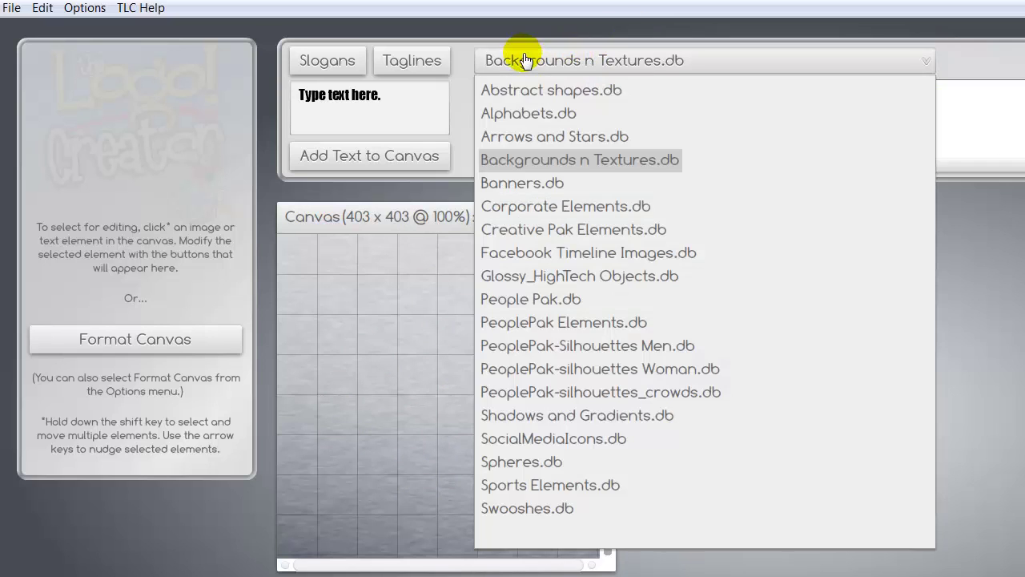
left_click(529, 463)
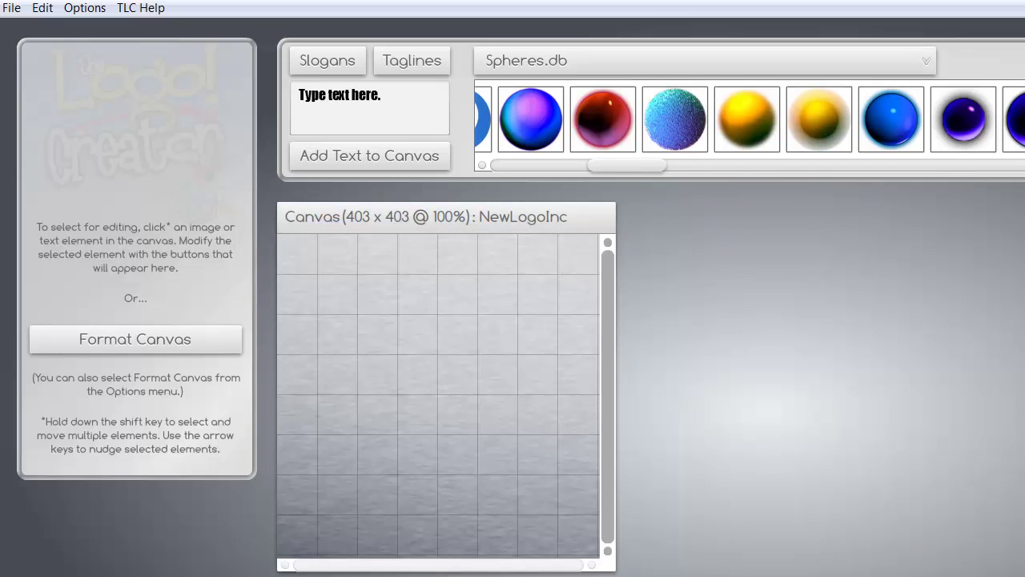
left_click_drag(746, 118, 413, 326)
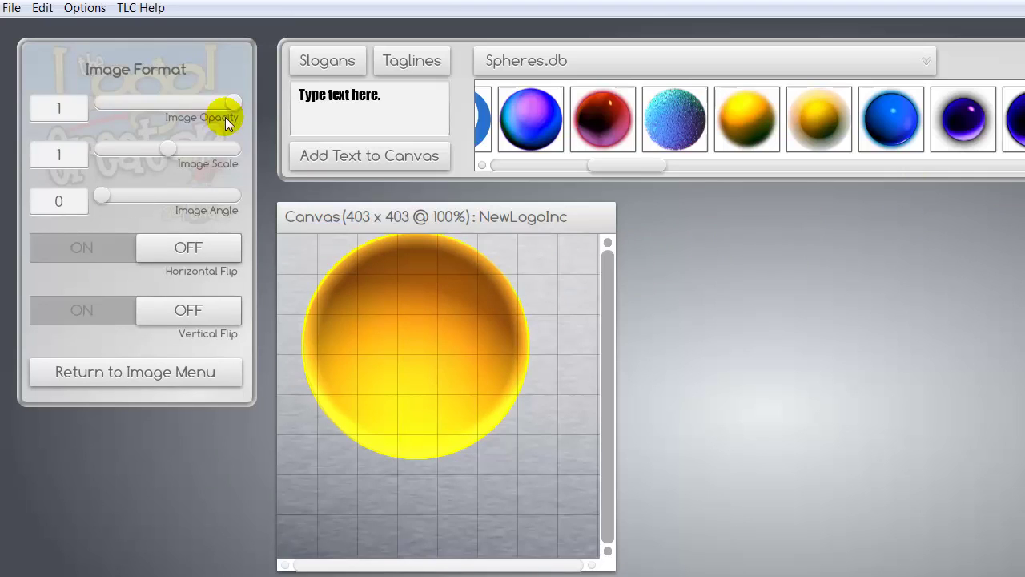
left_click_drag(166, 151, 157, 157)
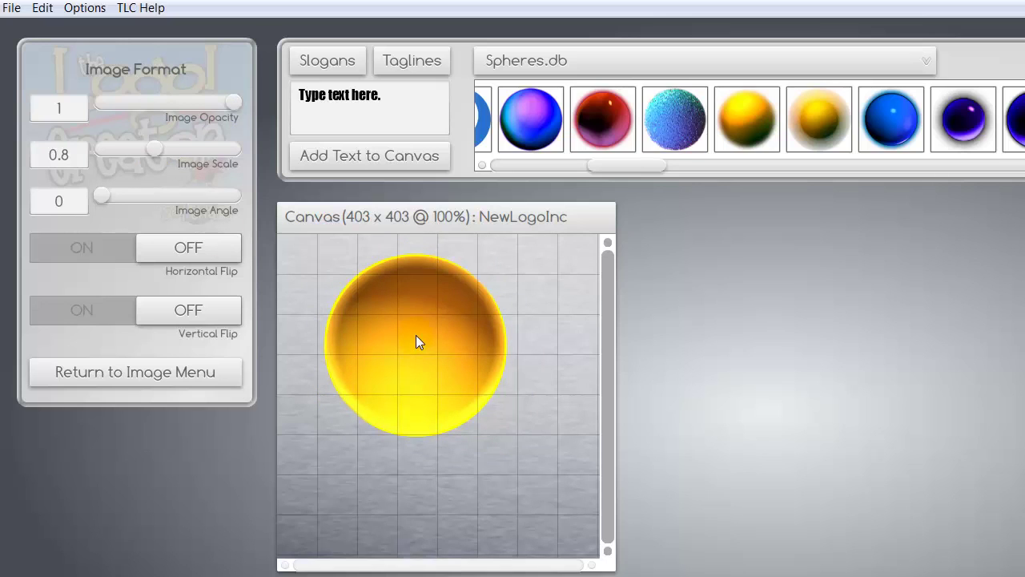
Cut the first sphere and place the yellow-orange sphere from Spheres.db in the upper left.
left_click(41, 8)
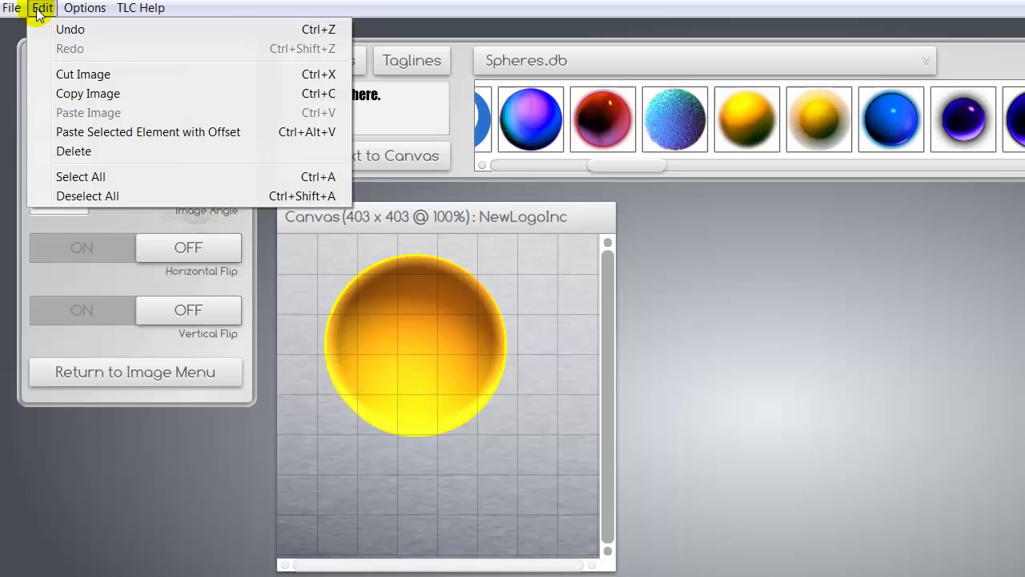
left_click(122, 73)
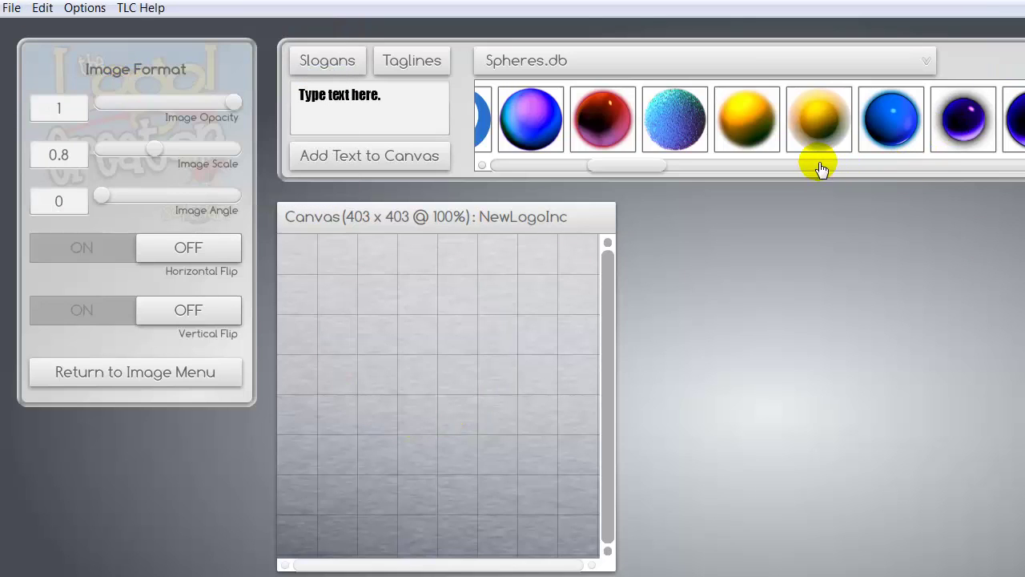
left_click_drag(641, 167, 830, 187)
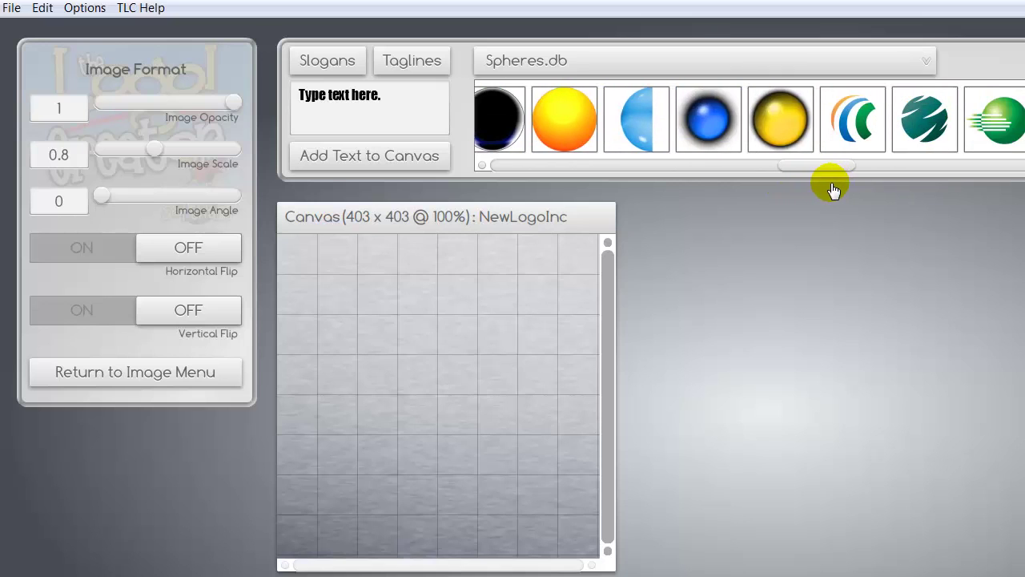
left_click_drag(629, 119, 468, 355)
left_click_drag(405, 321, 393, 312)
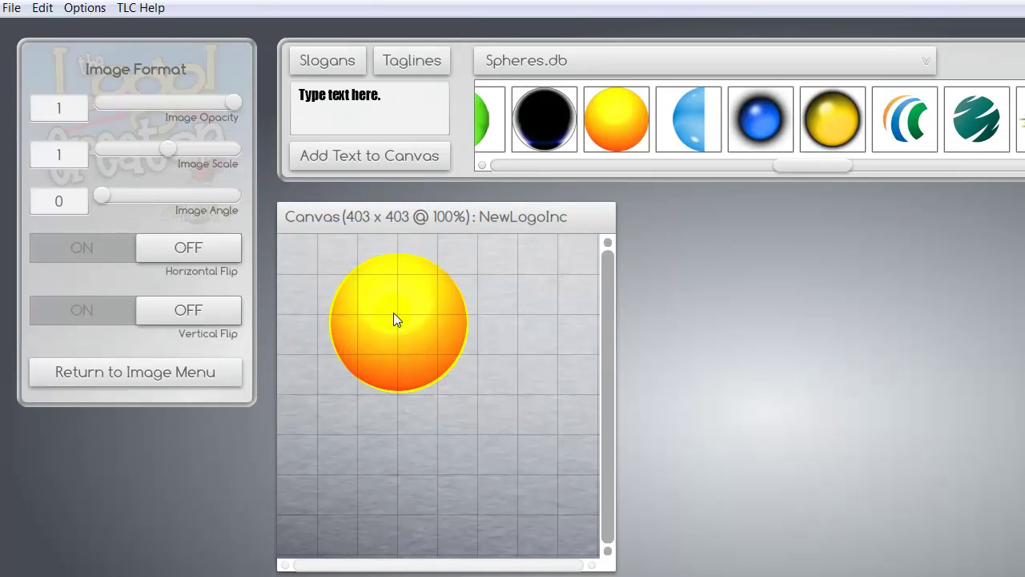
Add the words 'Upcoming' and 'Event' to the canvas as text.
left_click(440, 101)
type("Up")
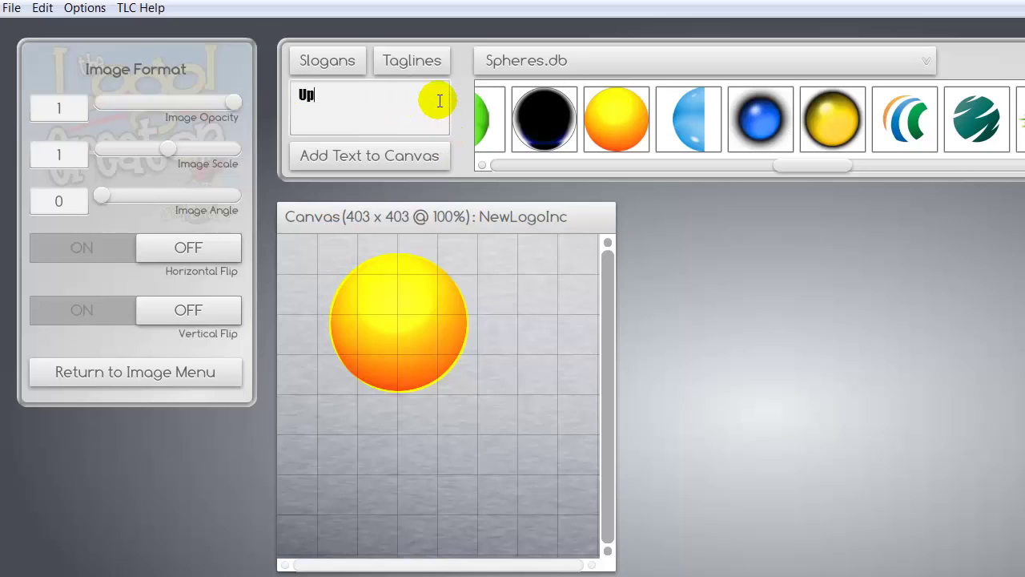
type("coming")
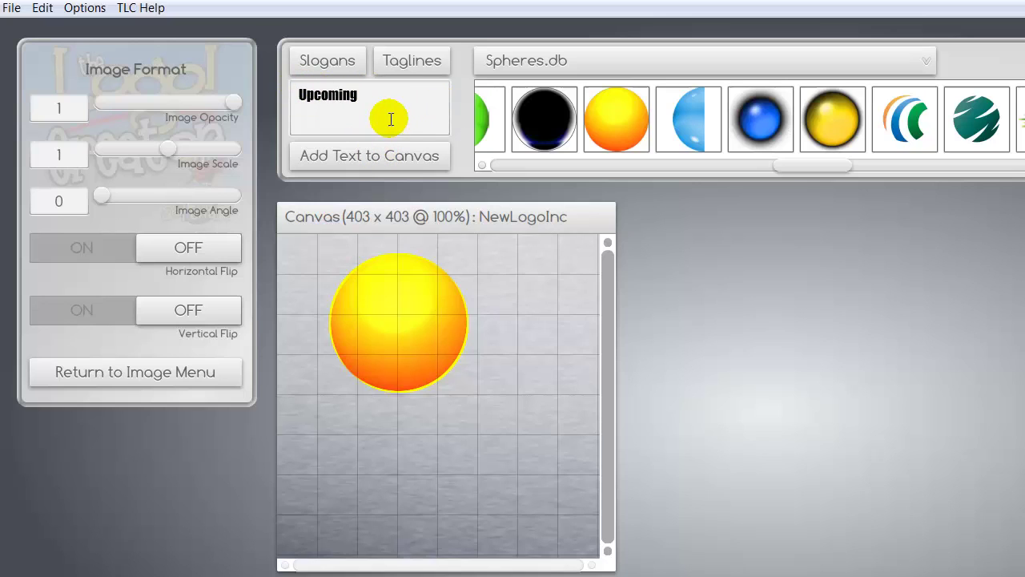
left_click(373, 157)
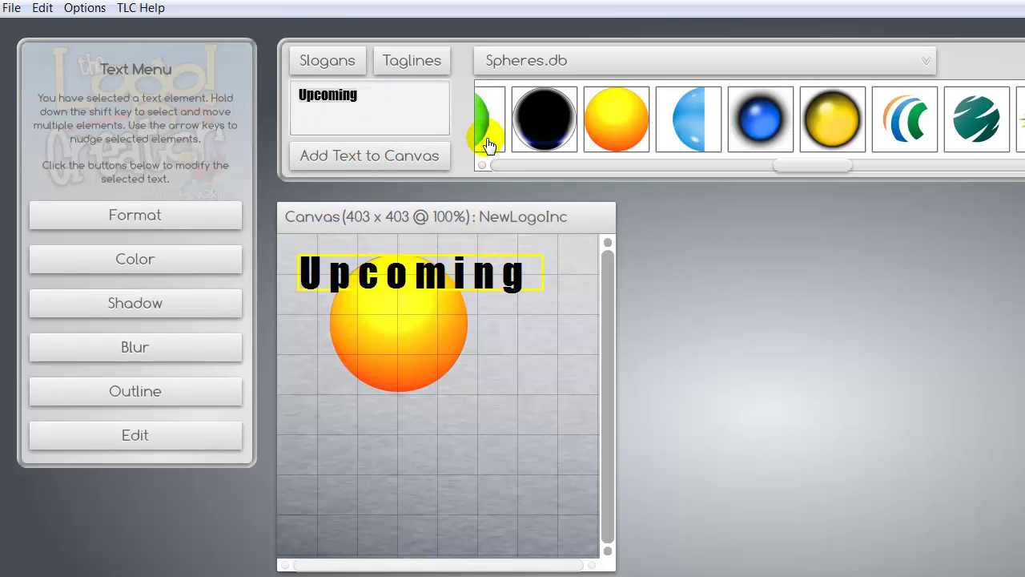
key("ctrl+a")
type("Ev")
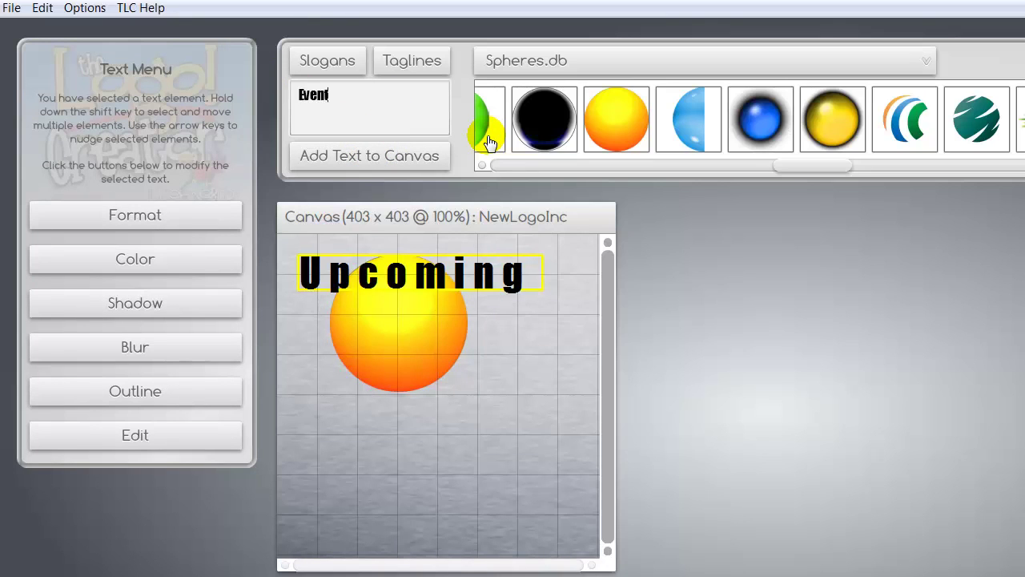
left_click(401, 156)
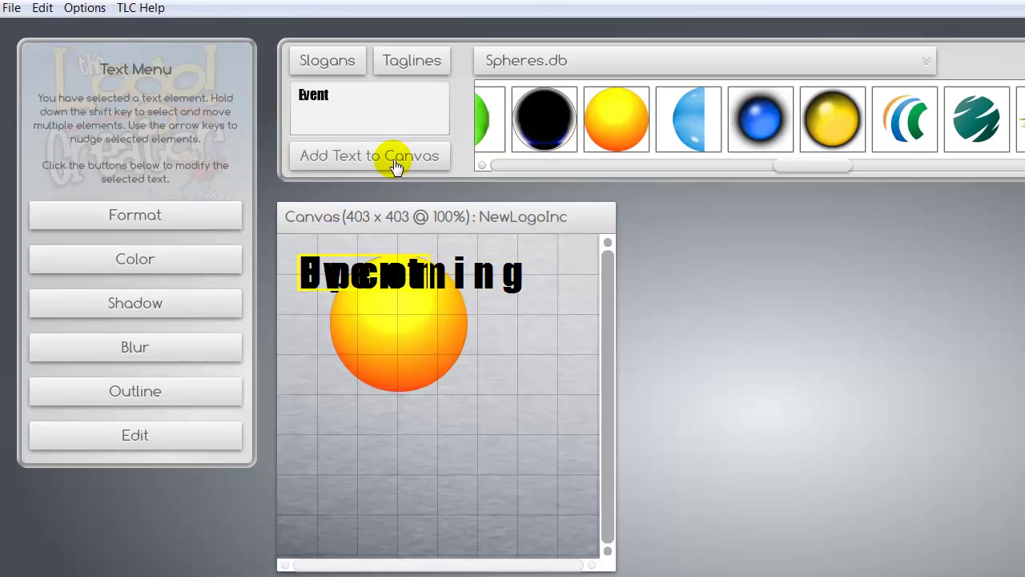
Stack 'Upcoming' above 'Event' below the sphere, keeping the sphere at the top.
left_click_drag(397, 315, 420, 351)
left_click_drag(459, 274, 487, 408)
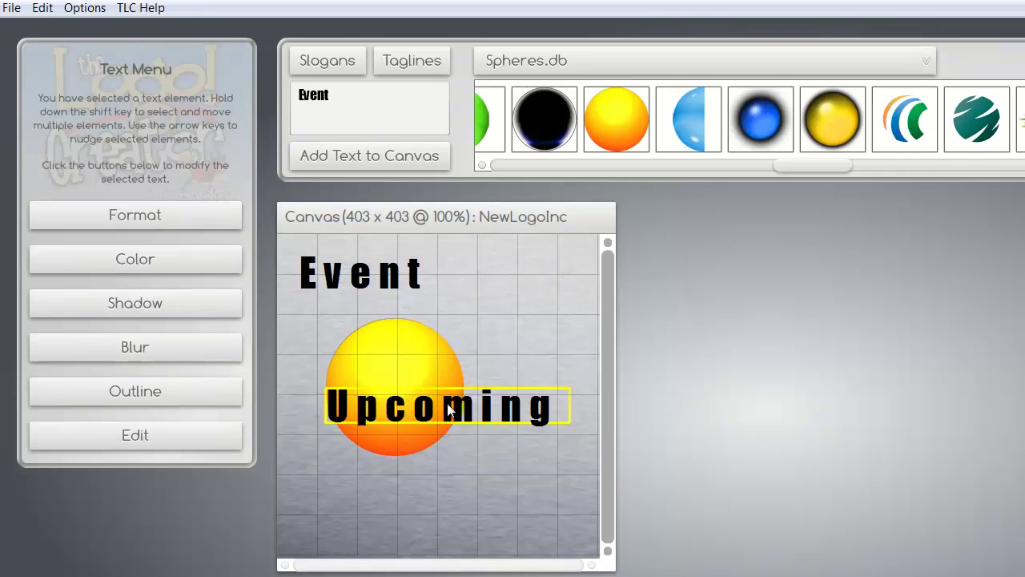
left_click(410, 268)
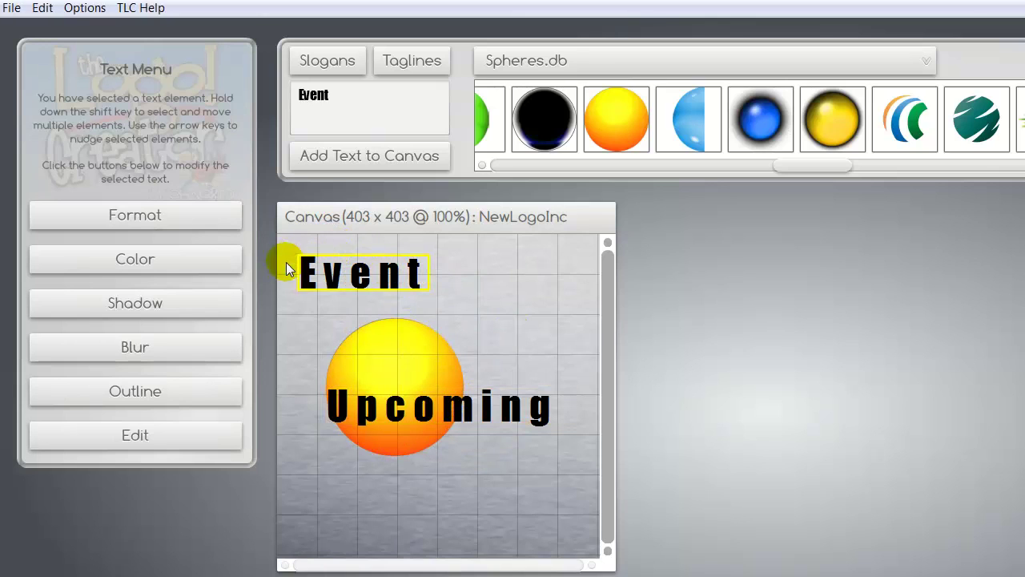
left_click_drag(359, 276, 467, 489)
left_click_drag(419, 360, 404, 360)
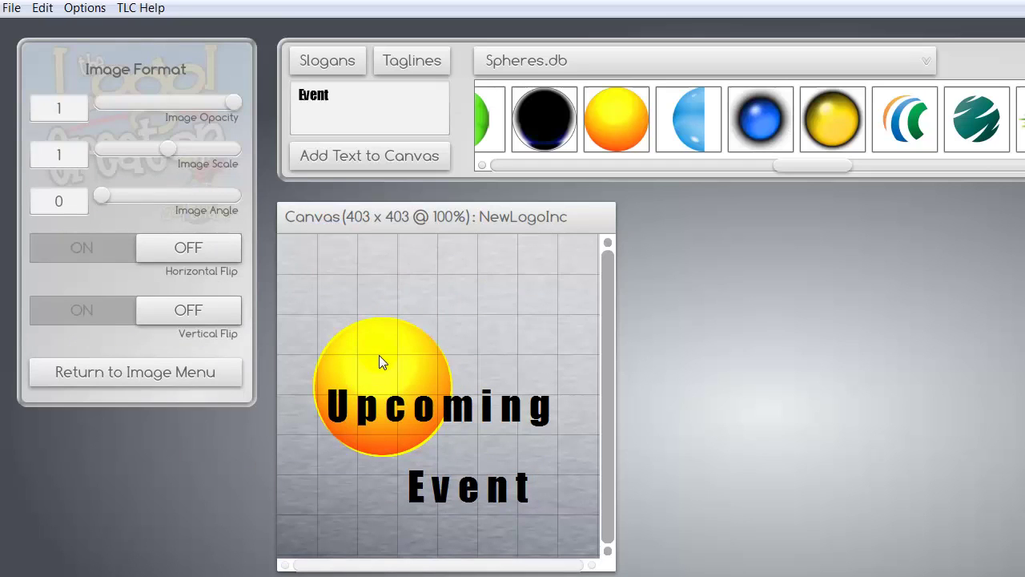
left_click_drag(391, 284, 390, 286)
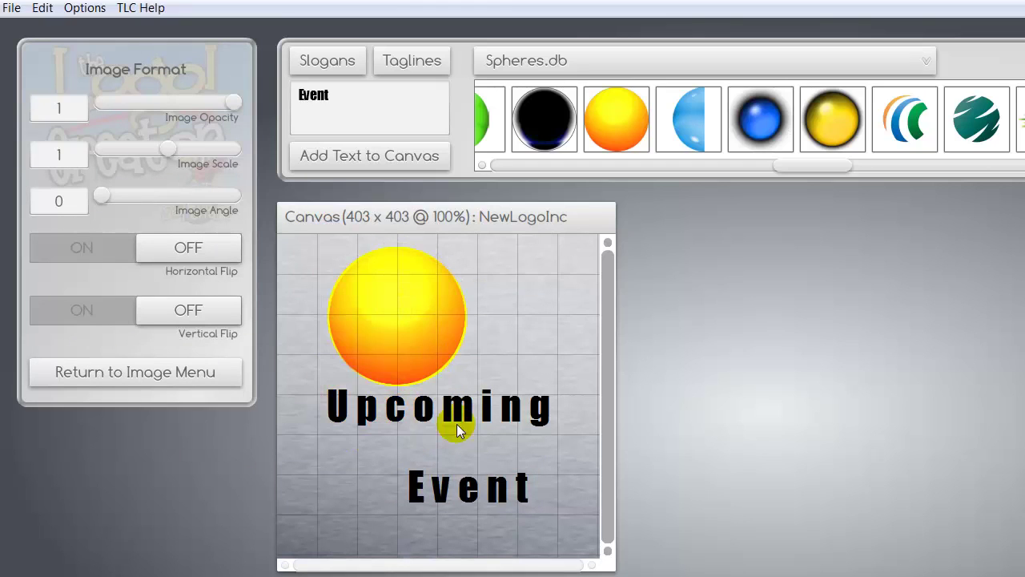
left_click(424, 421)
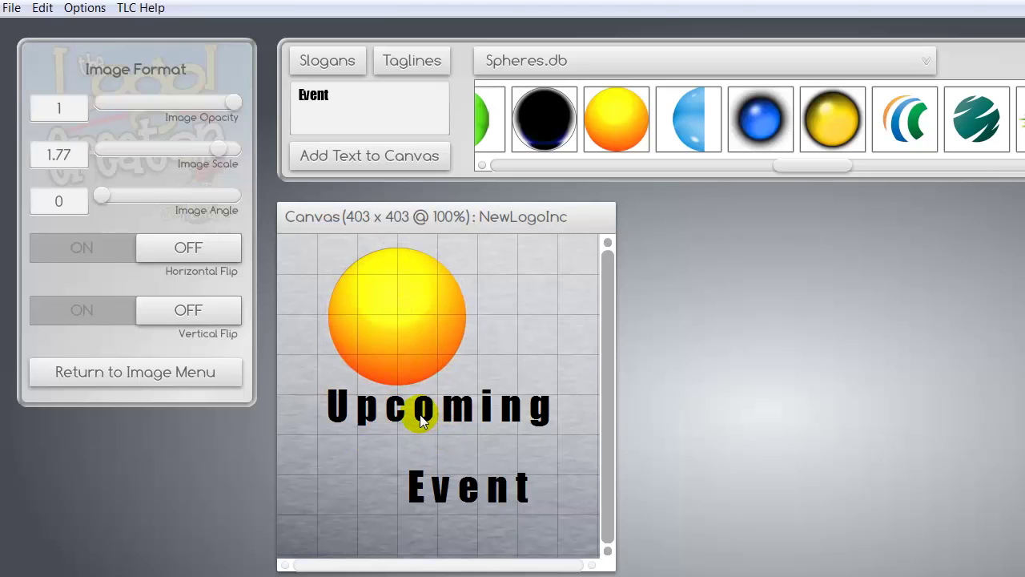
Replace the caption TRY under the sphere with the word 'Upcoming' and apply it to the canvas.
left_click(422, 421)
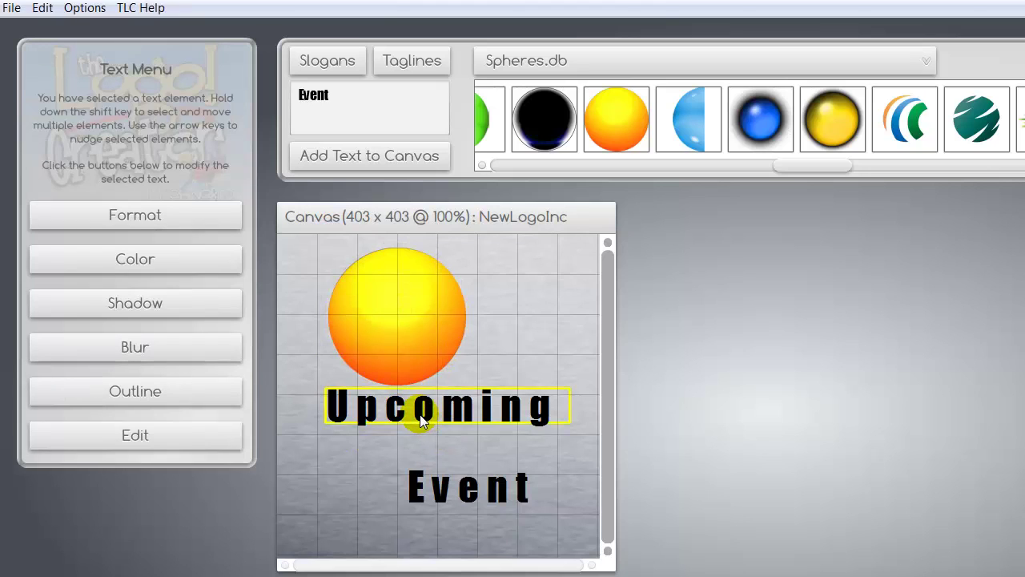
left_click(144, 441)
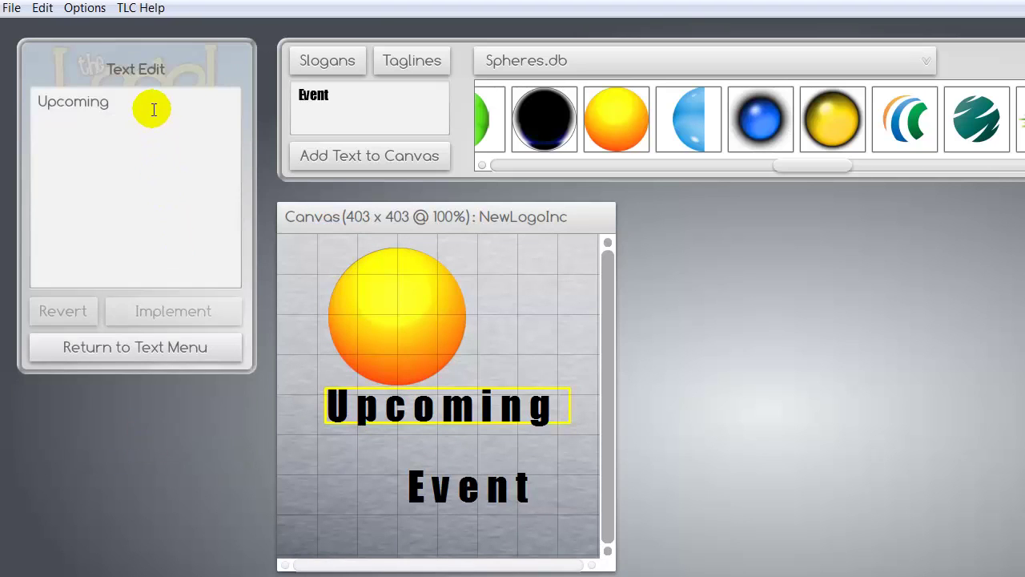
left_click_drag(104, 101, 24, 104)
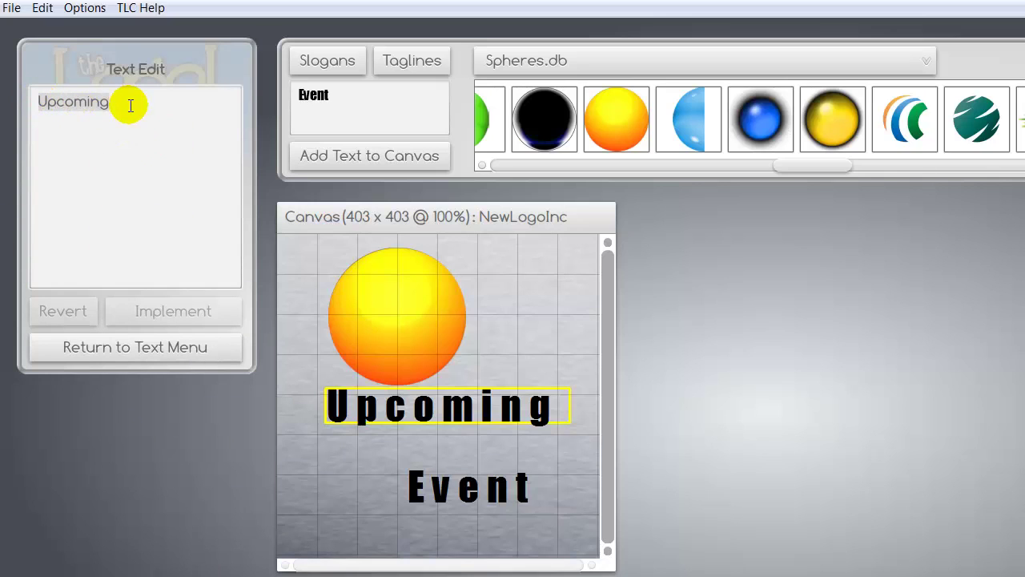
type("TRY")
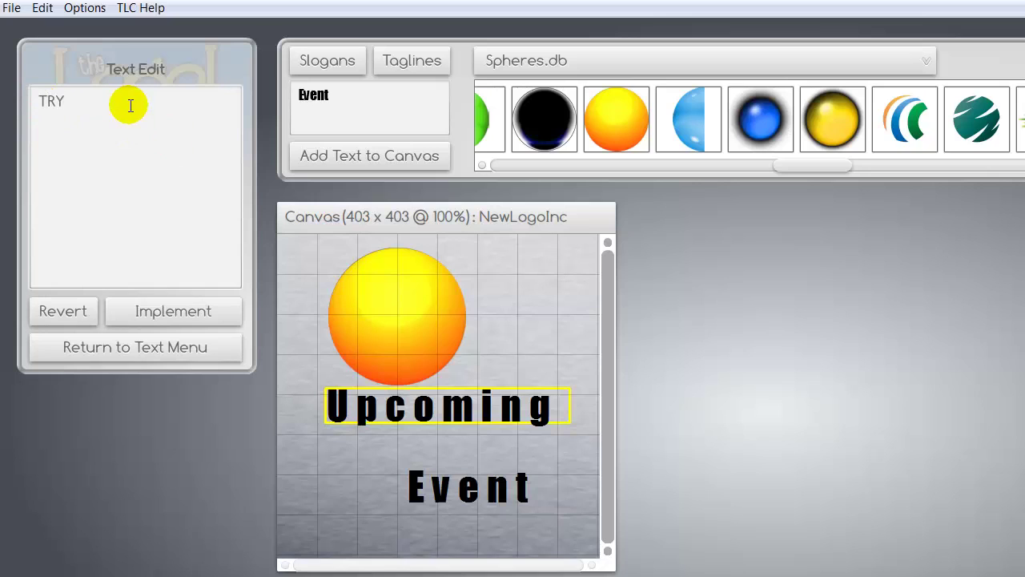
left_click(164, 316)
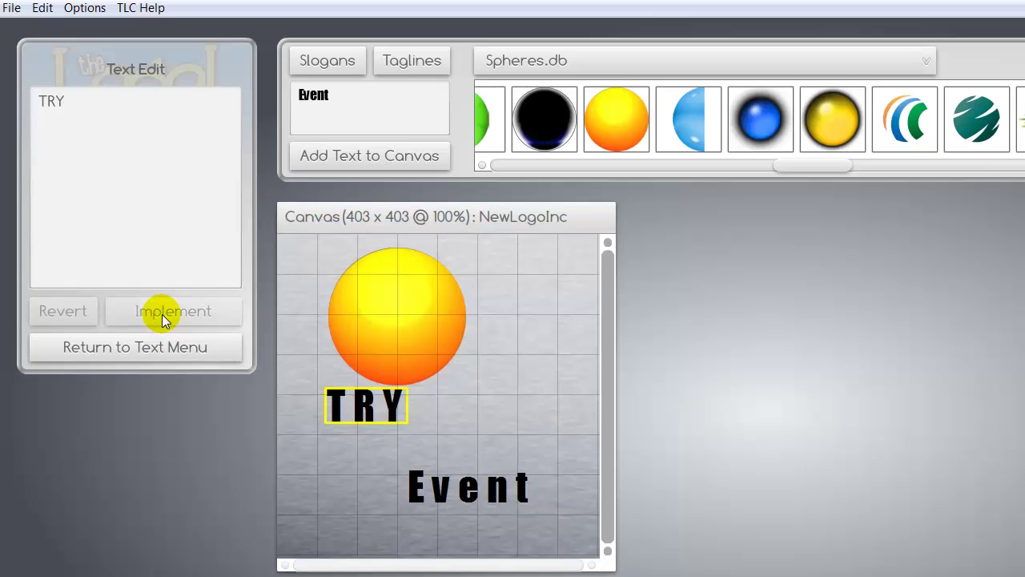
double_click(67, 90)
type("Upcoming")
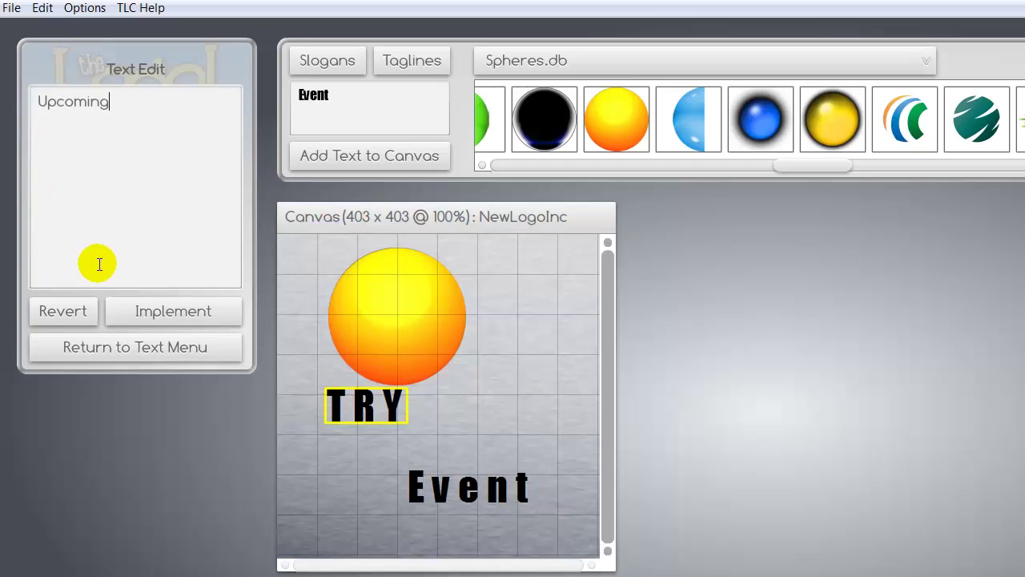
left_click(151, 314)
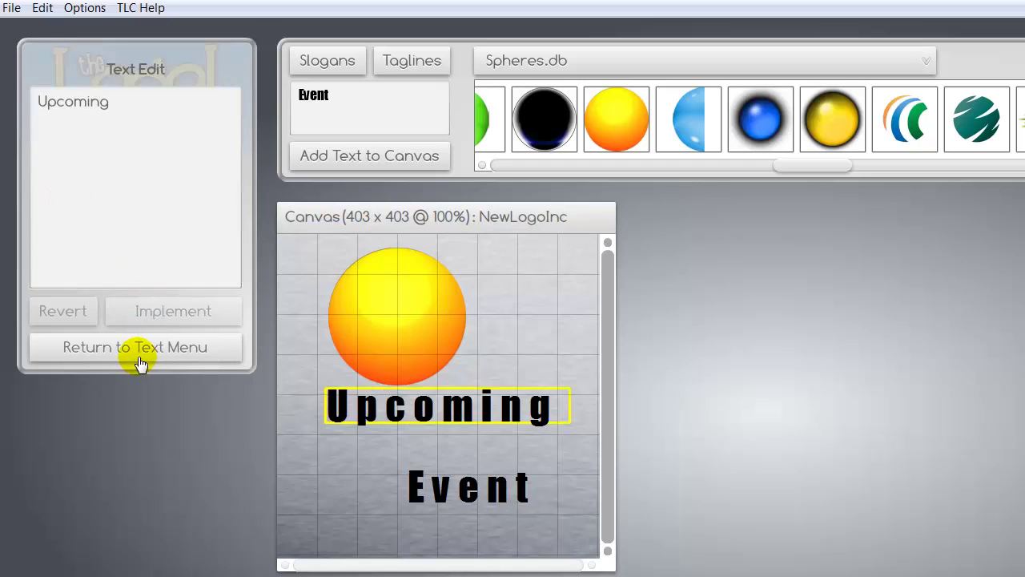
Enlarge 'Upcoming' and set it in the AkaDora embedded font.
left_click(139, 354)
left_click(157, 215)
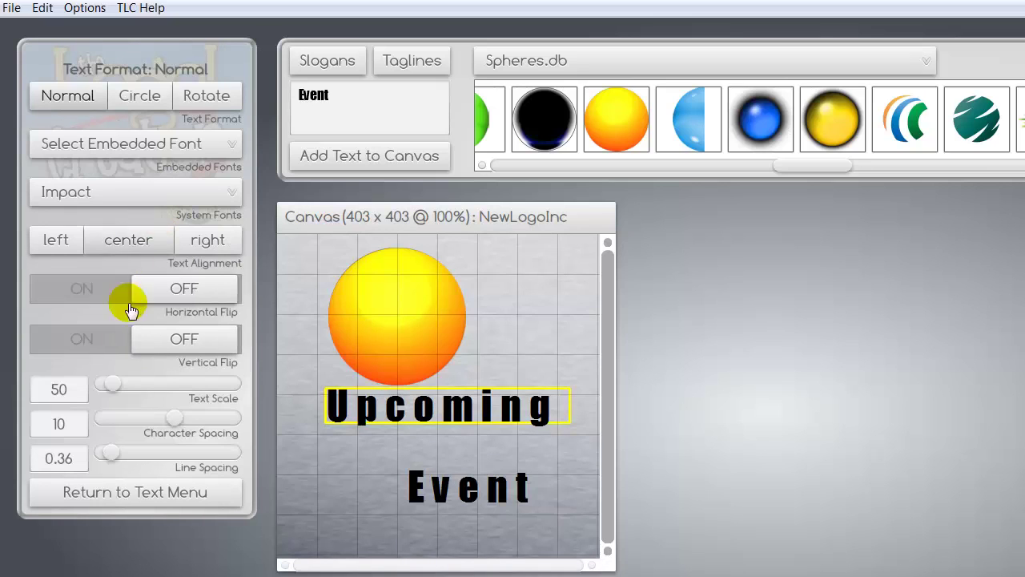
left_click_drag(119, 388, 130, 386)
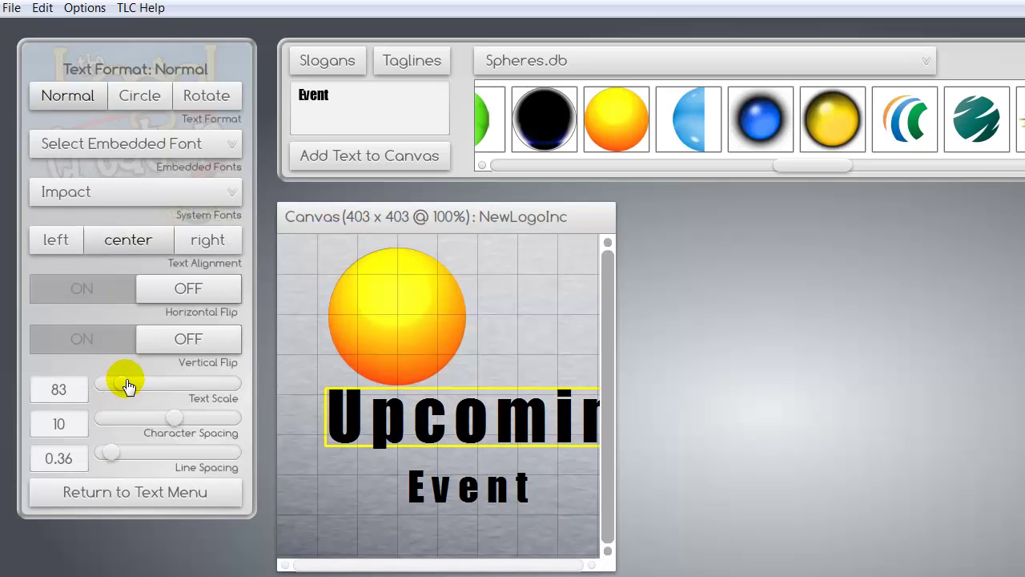
left_click(95, 148)
left_click(55, 169)
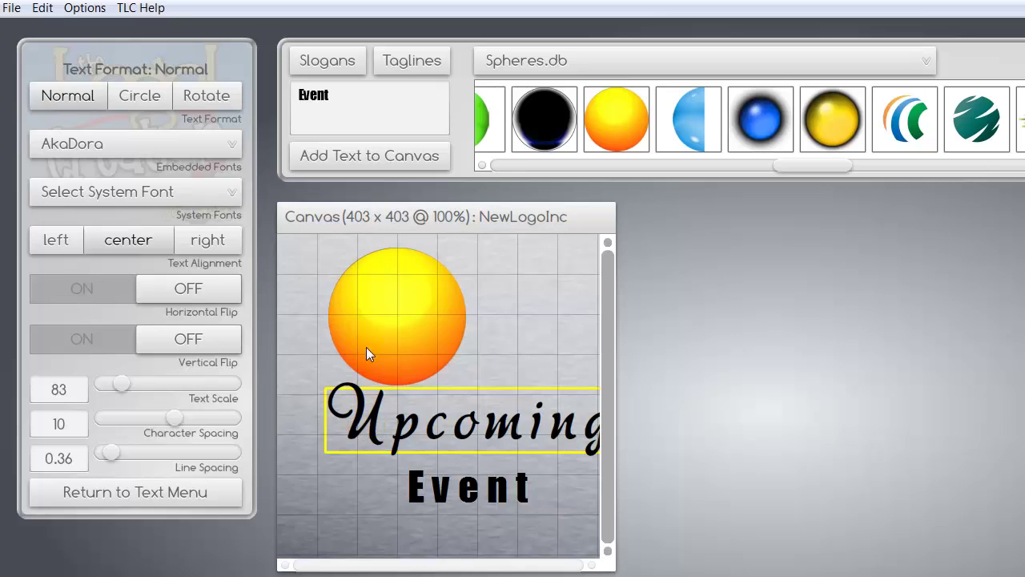
Move 'Upcoming' up over the sphere and raise the sphere behind it.
left_click(354, 325)
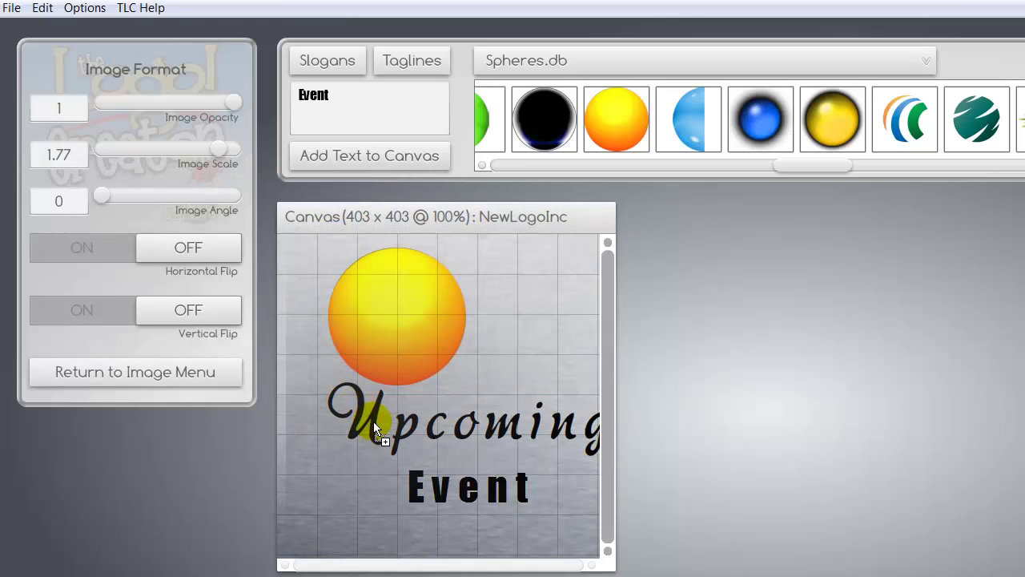
left_click_drag(400, 430, 369, 304)
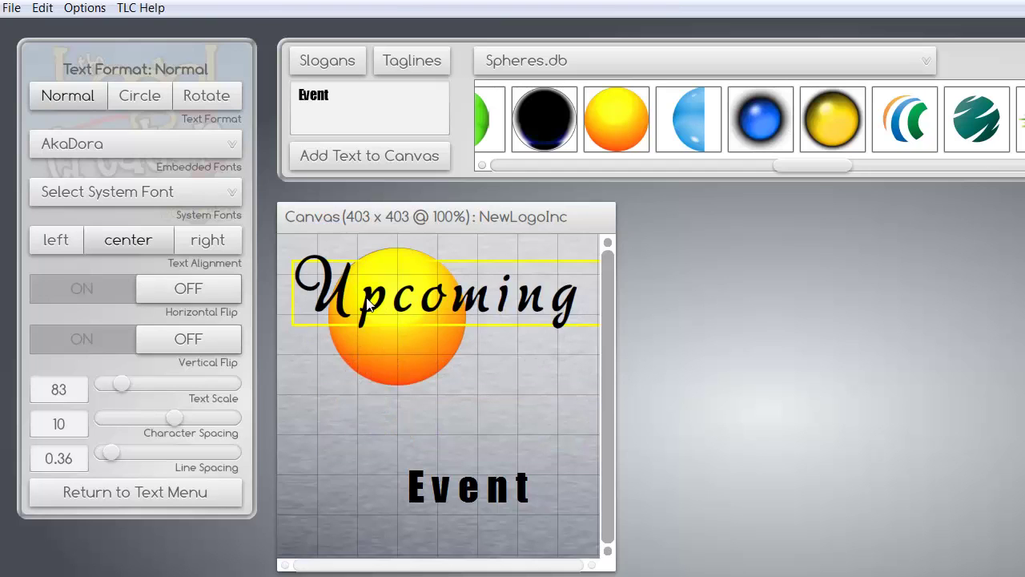
left_click(378, 311)
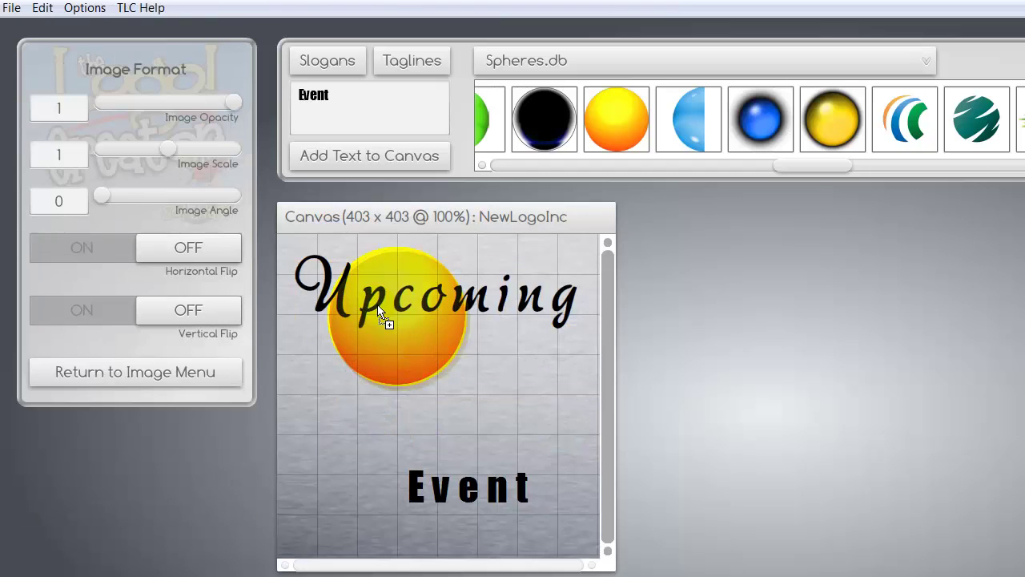
left_click_drag(378, 307, 373, 335)
Set the character spacing of 'Upcoming' to 0 and nudge the text and sphere into alignment.
left_click(462, 309)
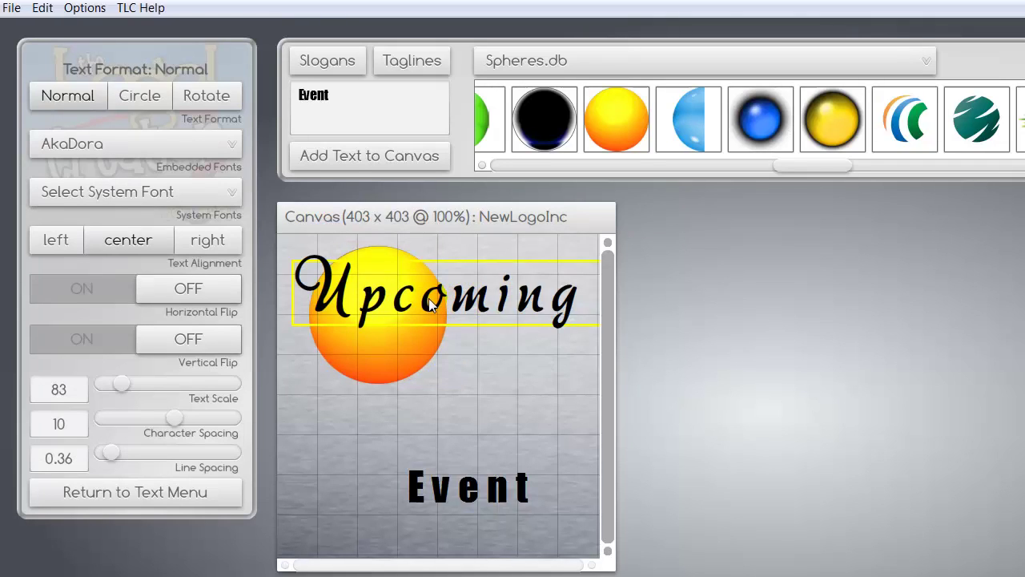
left_click(69, 422)
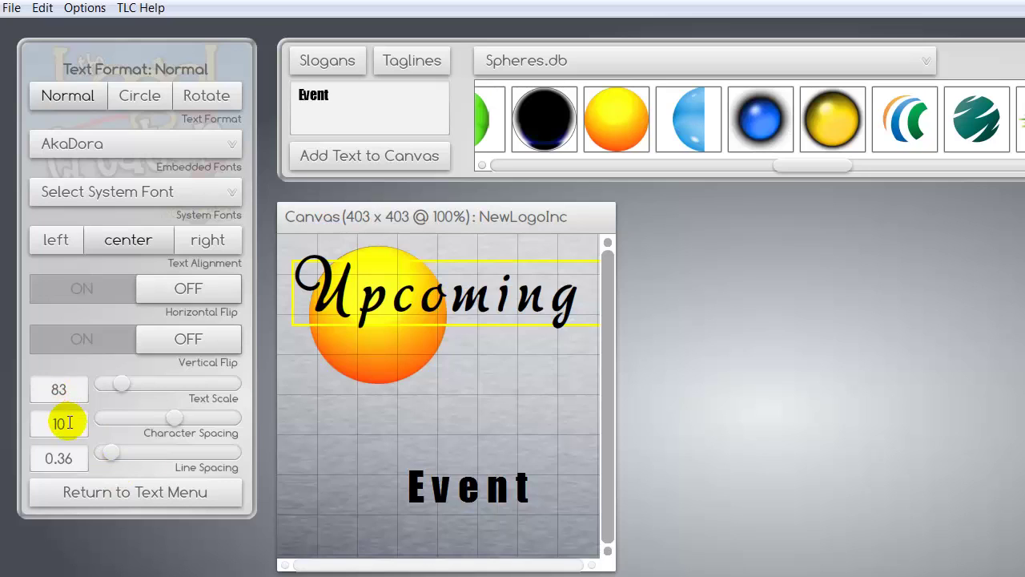
left_click_drag(73, 425, 28, 421)
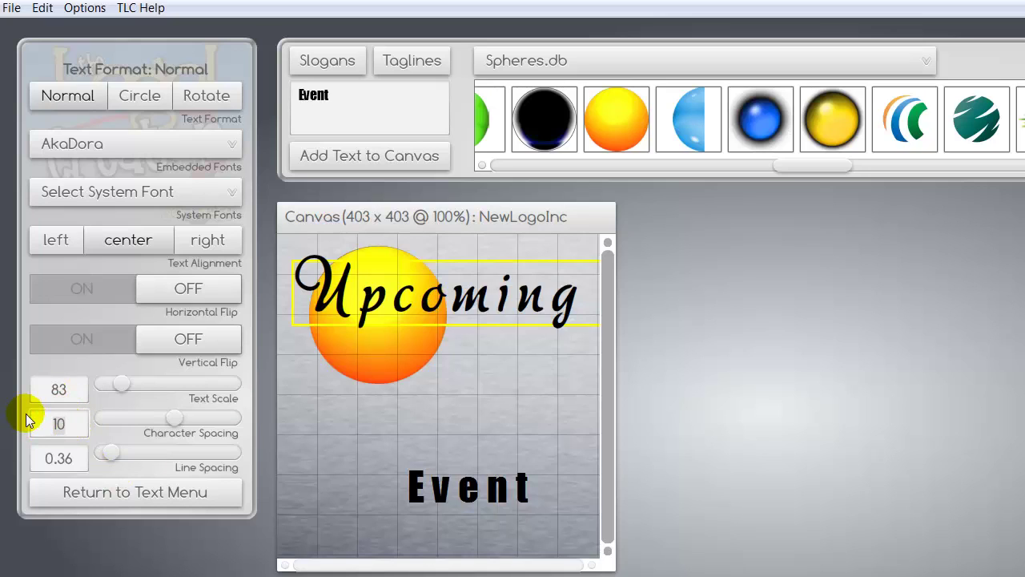
type("0")
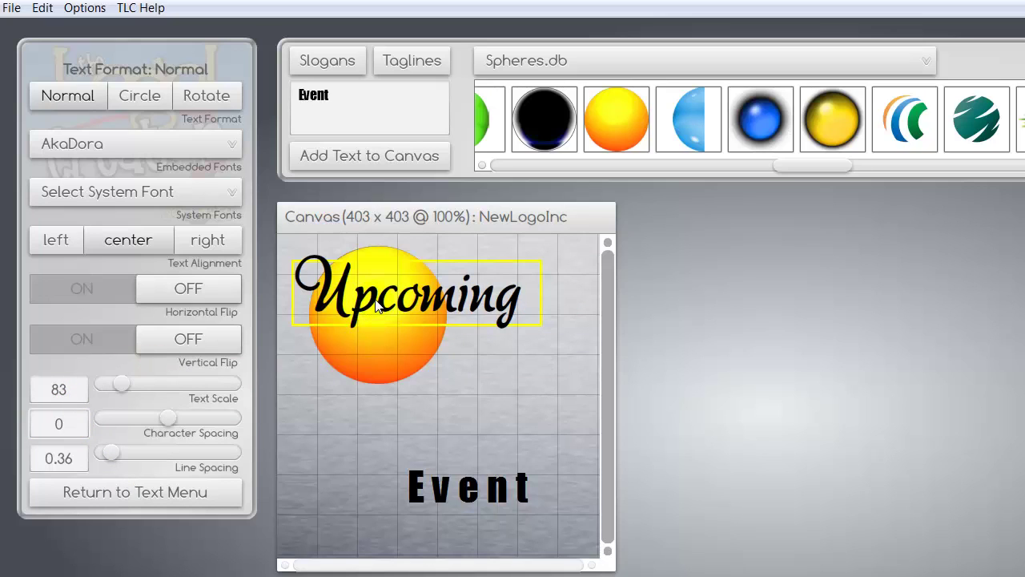
mouse_move(371, 307)
left_mouse_down()
mouse_move(390, 322)
mouse_move(385, 315)
left_mouse_up()
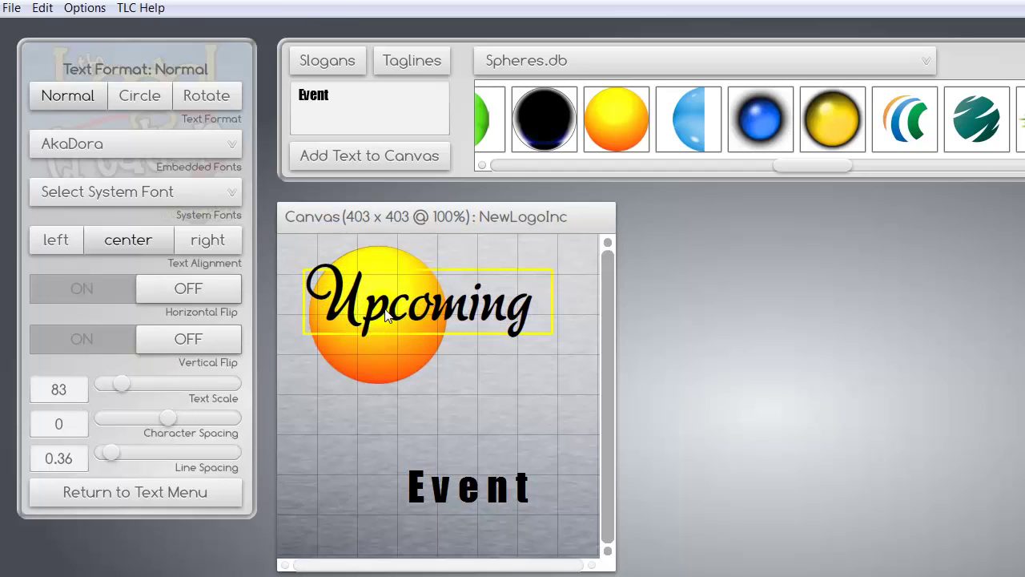
left_click_drag(410, 353, 428, 361)
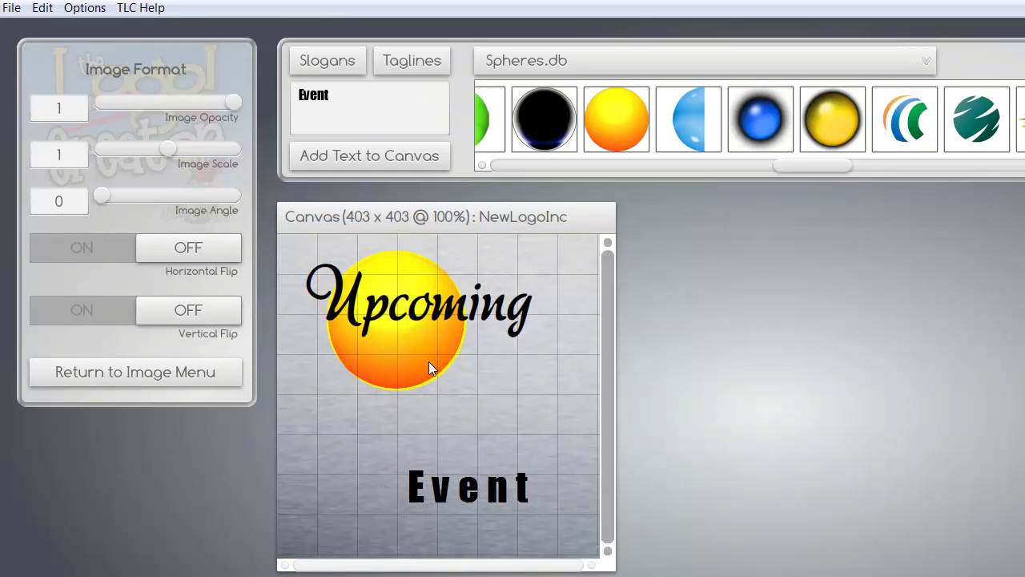
Move 'Event' beneath 'Upcoming', with character spacing 0 and text scale about 65.
left_click(494, 500)
left_click(488, 501)
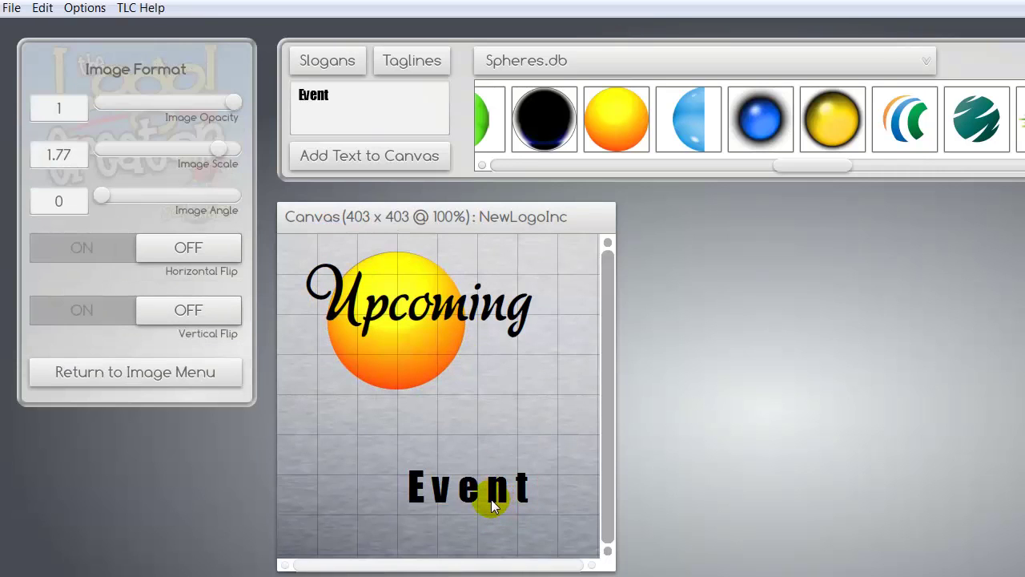
left_click_drag(493, 483, 466, 373)
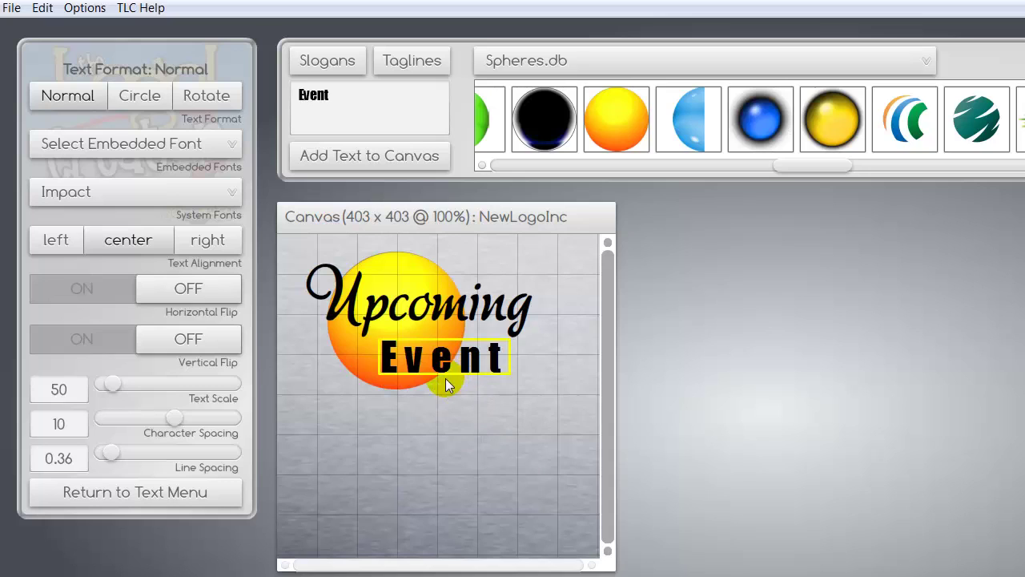
left_click(58, 424)
key("BackSpace")
key("BackSpace")
type("0")
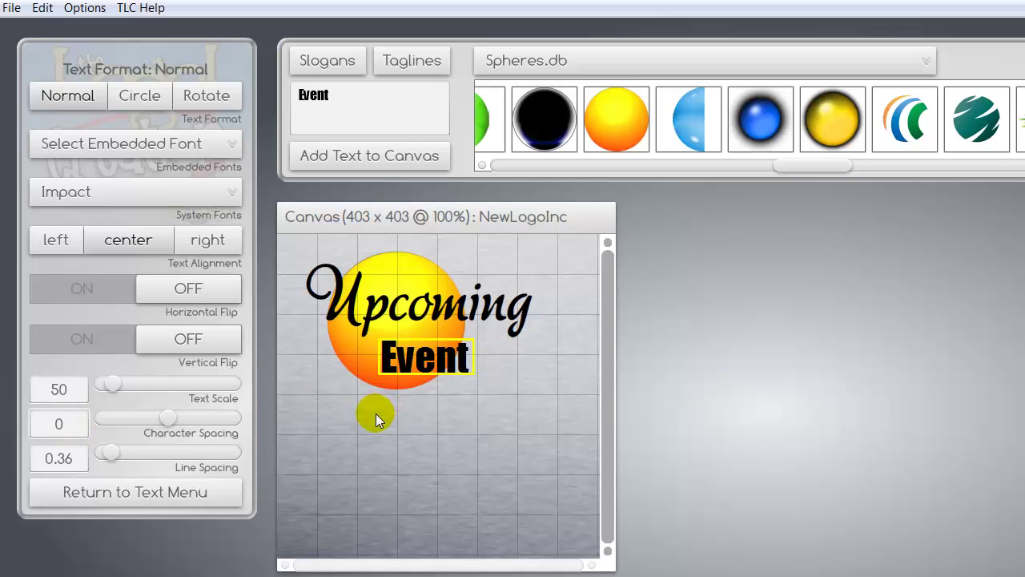
left_click(115, 393)
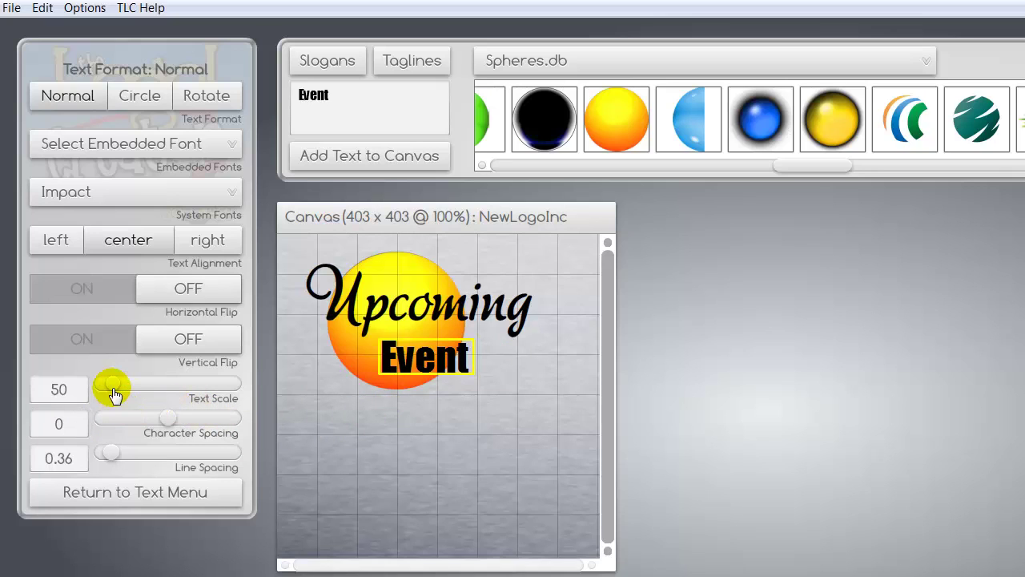
left_click_drag(114, 393, 118, 394)
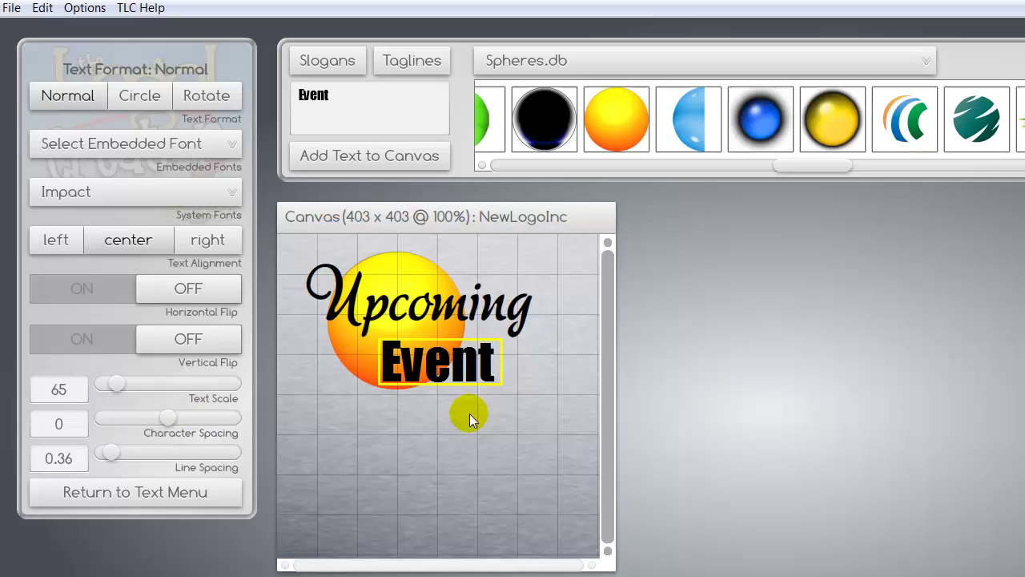
left_click(408, 436)
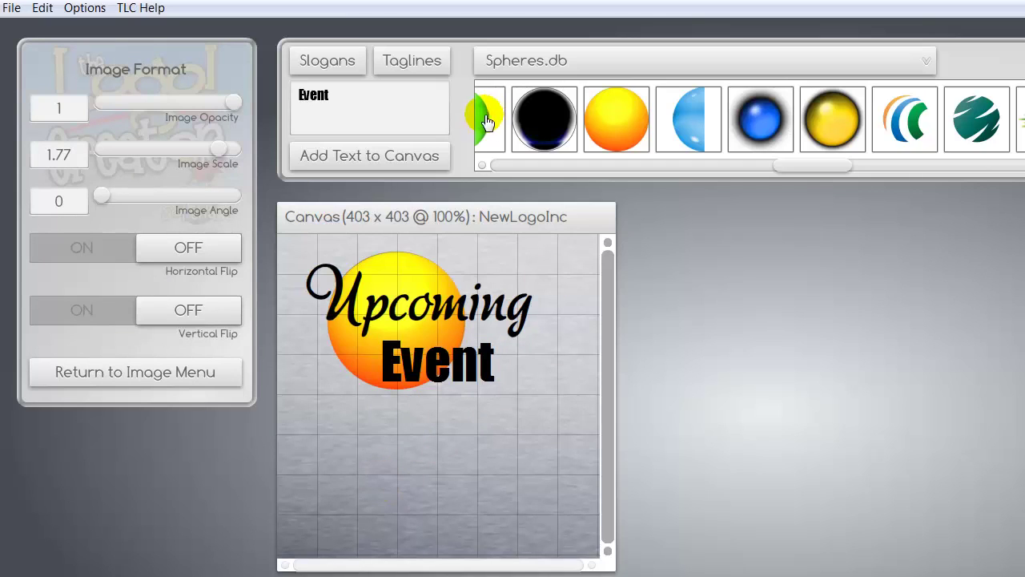
Place a crowd silhouette from PeoplePak-silhouettes_crowds.db onto the canvas.
left_click(519, 67)
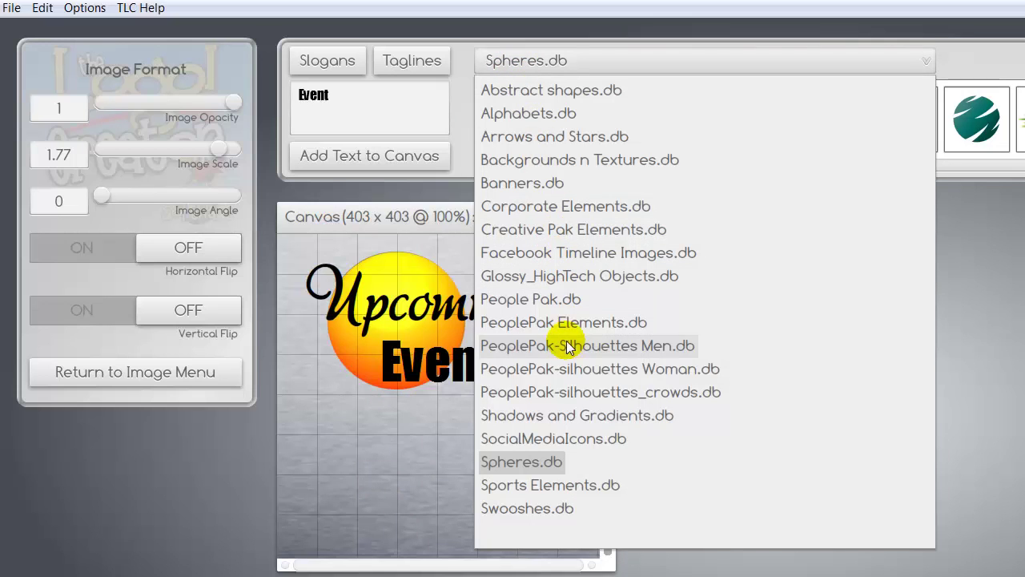
left_click(637, 392)
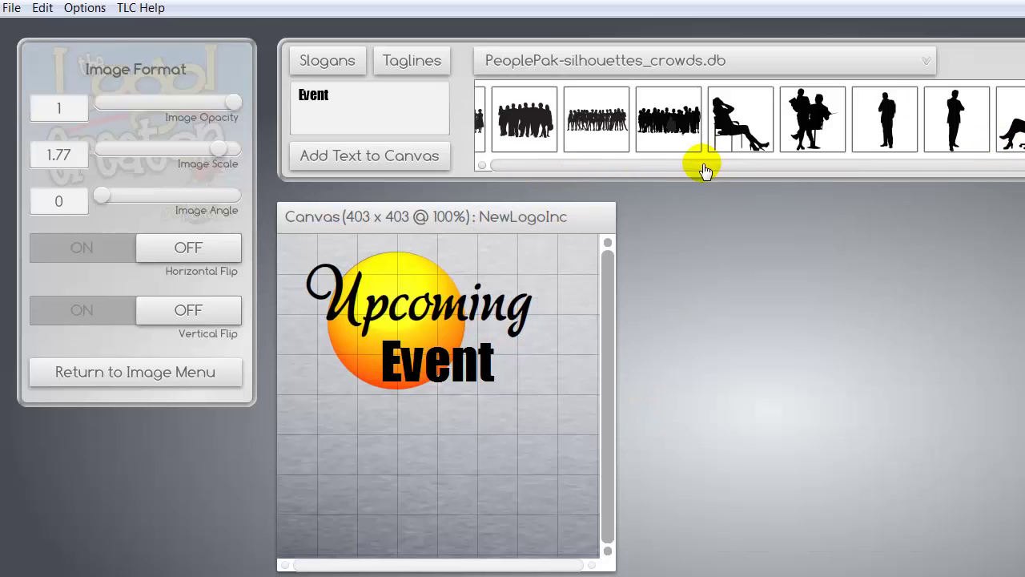
scroll(1005, 157, "left", 3)
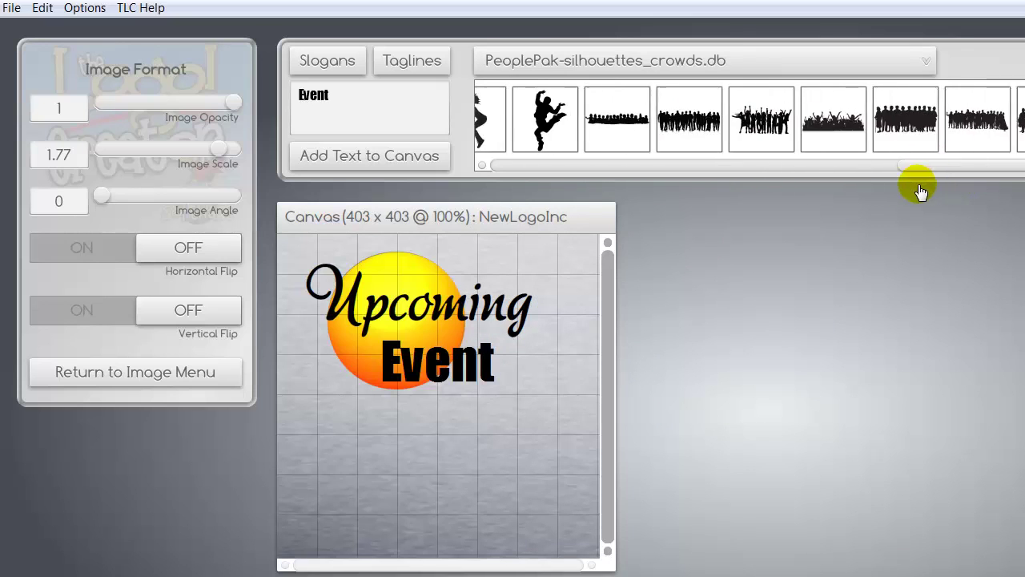
left_click_drag(919, 191, 998, 174)
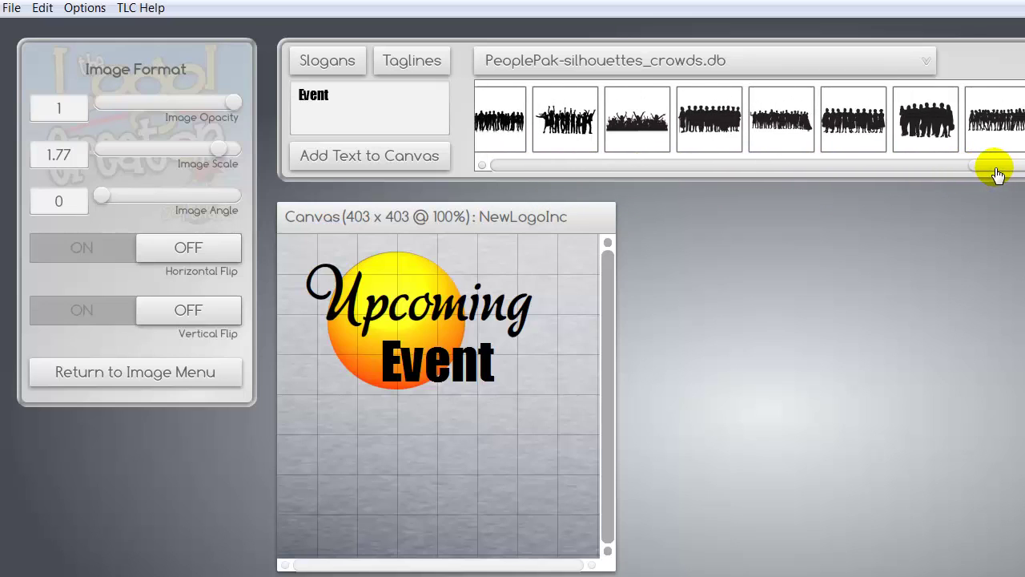
left_click_drag(927, 122, 426, 473)
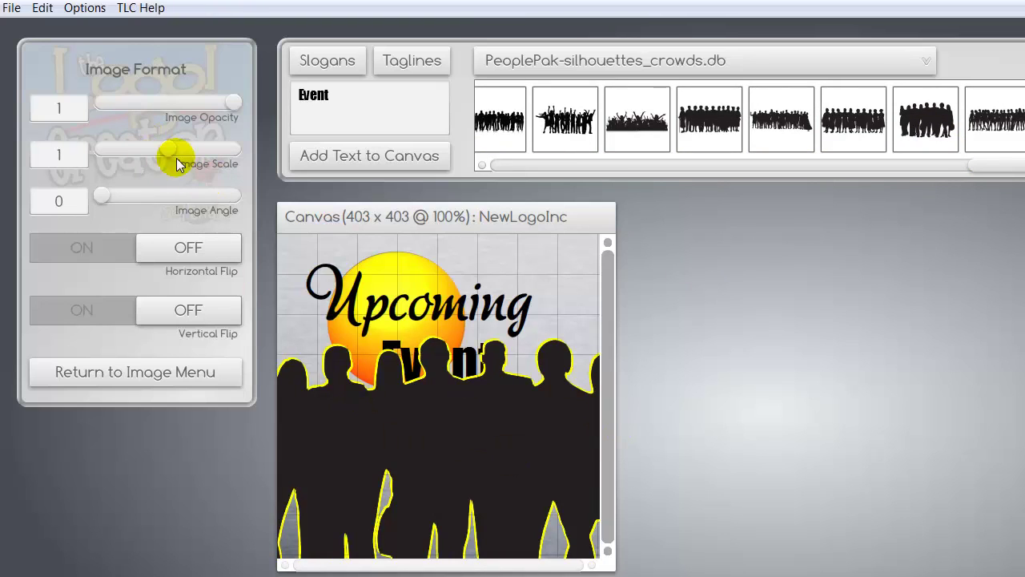
Scale the crowd silhouette down and settle it along the canvas bottom.
left_click_drag(178, 164, 151, 160)
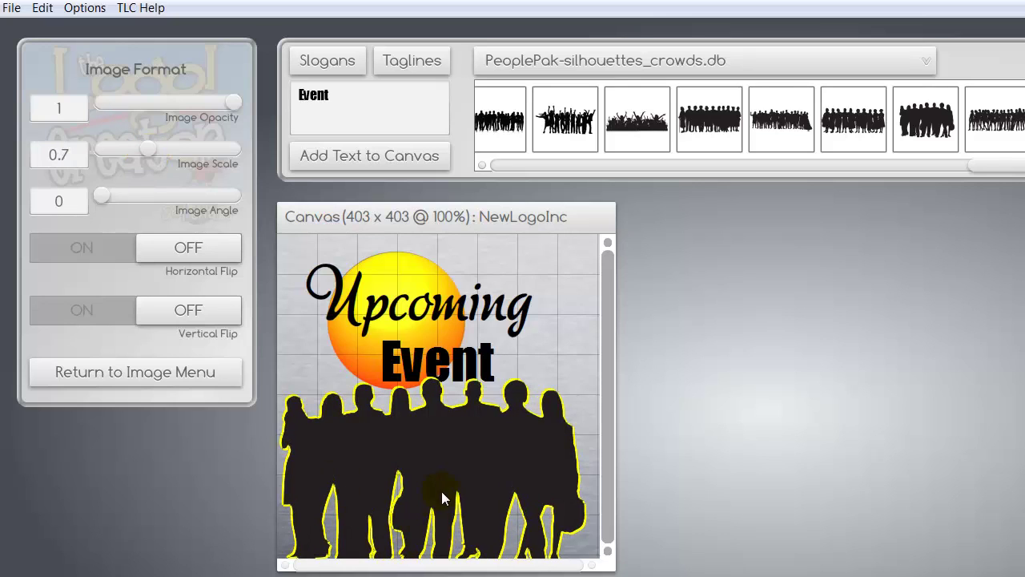
mouse_move(443, 497)
left_mouse_down()
mouse_move(433, 519)
mouse_move(438, 501)
left_mouse_up()
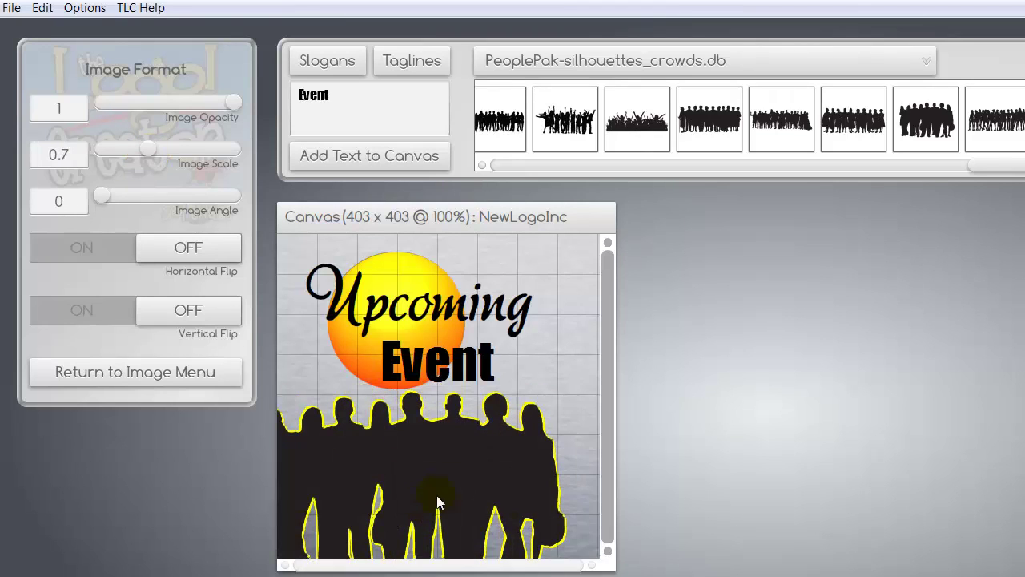
left_click_drag(451, 451, 452, 466)
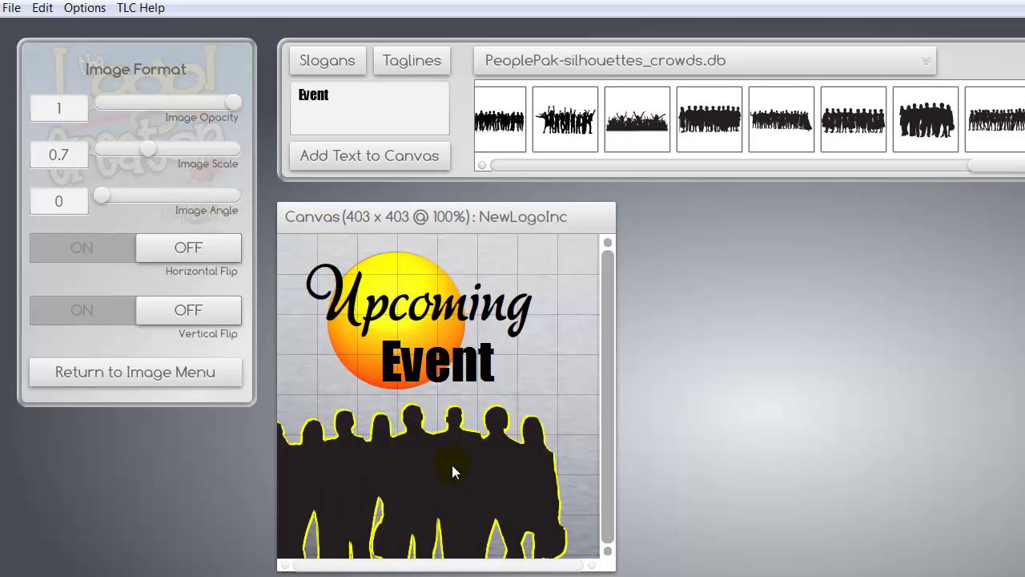
left_click(573, 337)
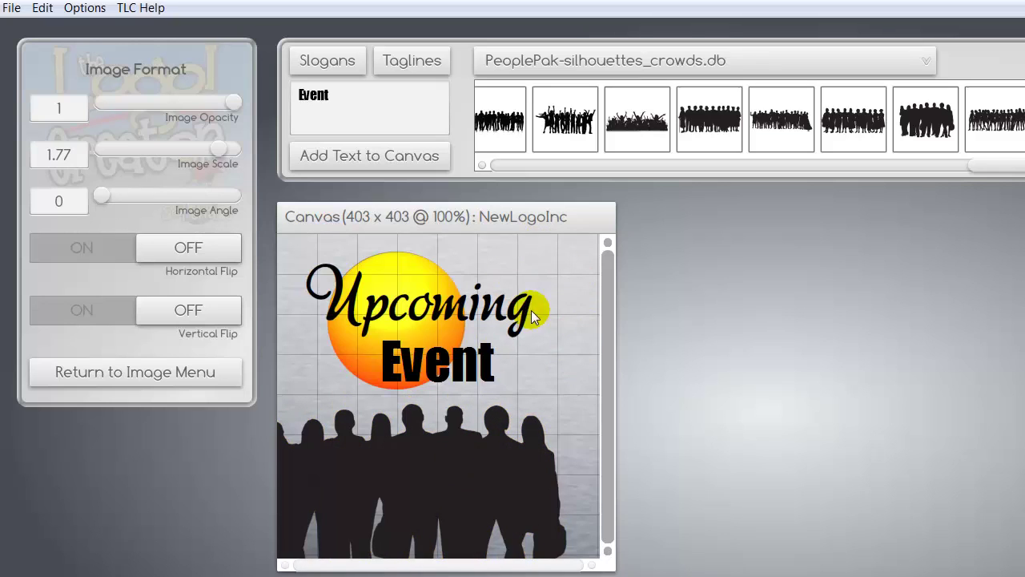
left_click(144, 376)
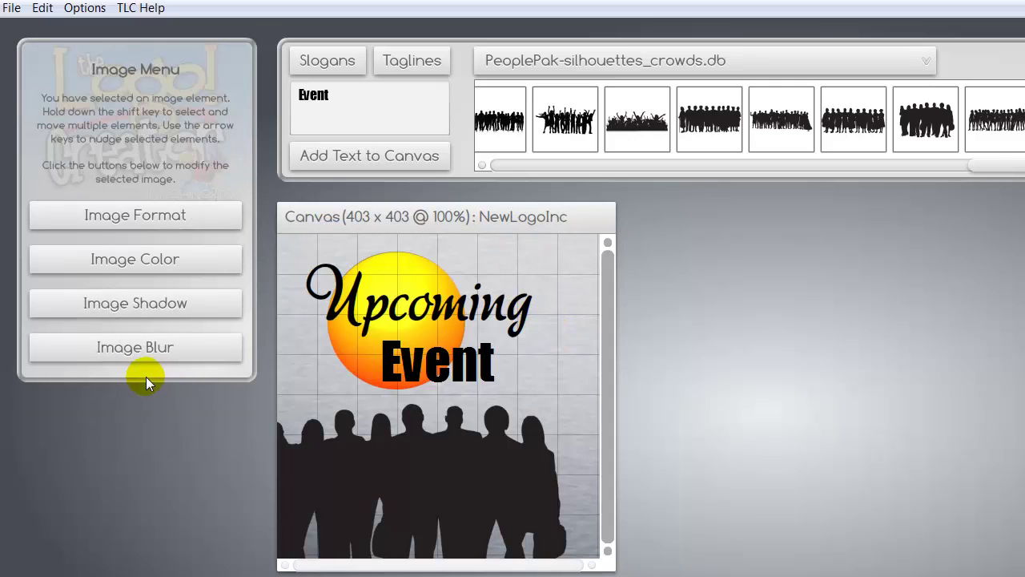
left_click(83, 10)
Set the layout grid increment to 137 and snap the crowd silhouette down to the canvas bottom.
left_click(82, 111)
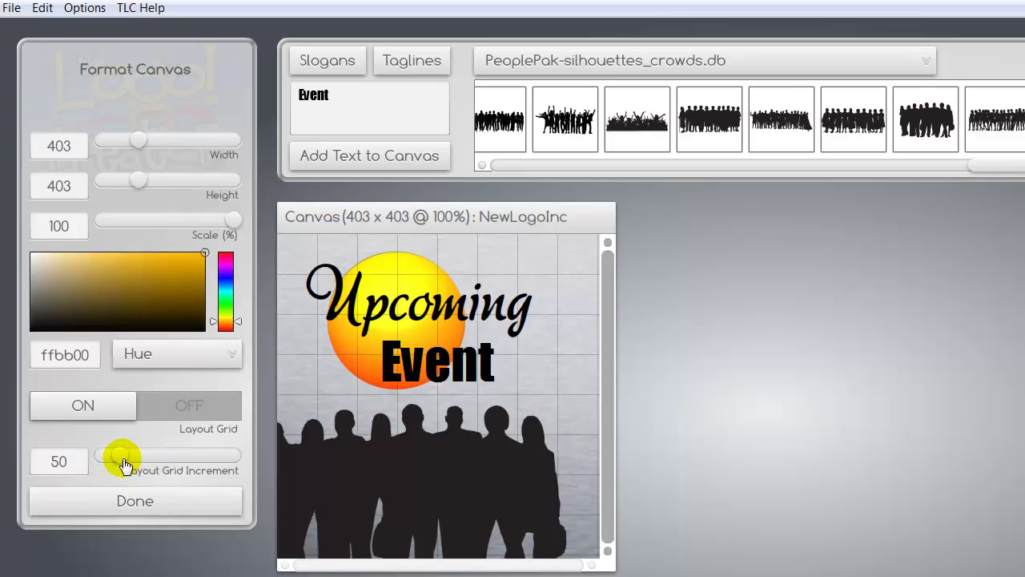
left_click_drag(123, 458, 162, 463)
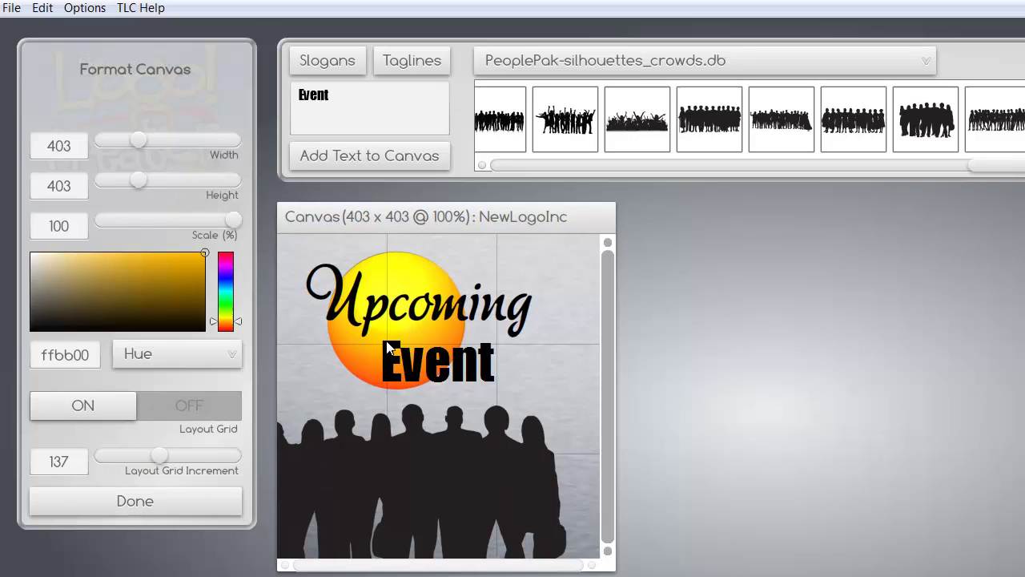
left_click_drag(422, 490, 436, 538)
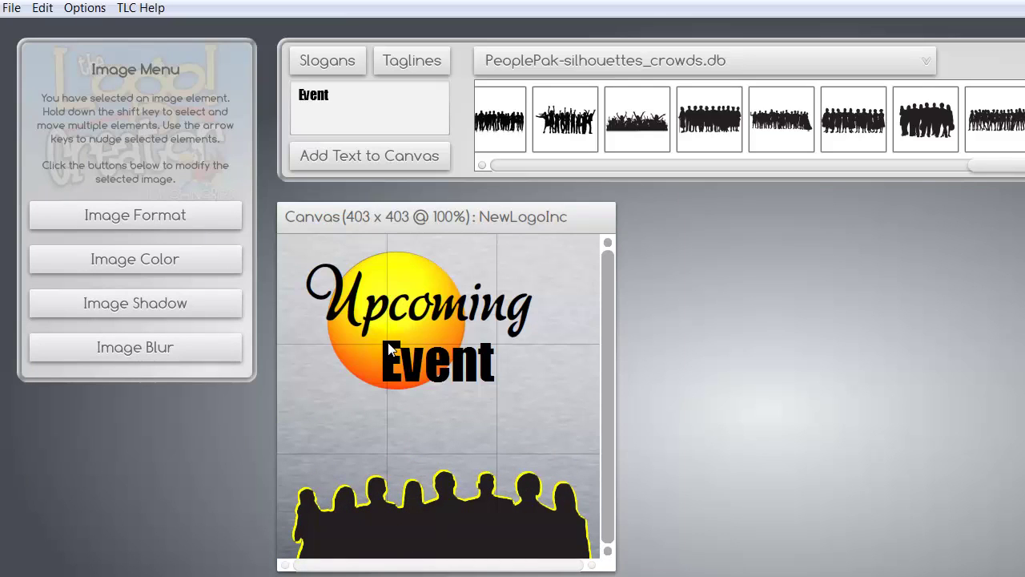
Shift the crowd silhouette left and lower so it fills more of the lower canvas.
left_click(382, 453)
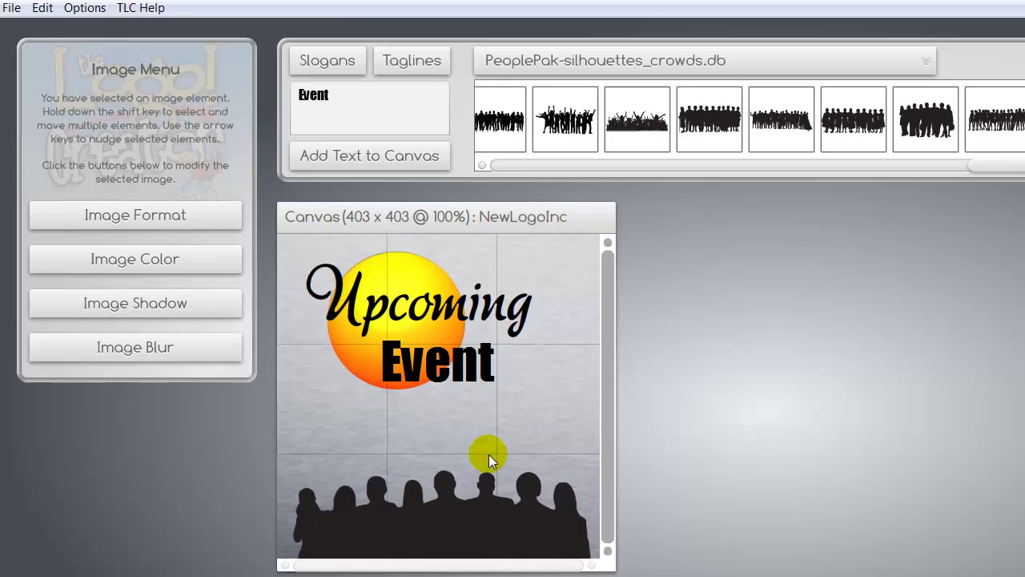
left_click_drag(378, 524, 344, 480)
mouse_move(455, 482)
left_mouse_down()
mouse_move(430, 478)
mouse_move(446, 481)
left_mouse_up()
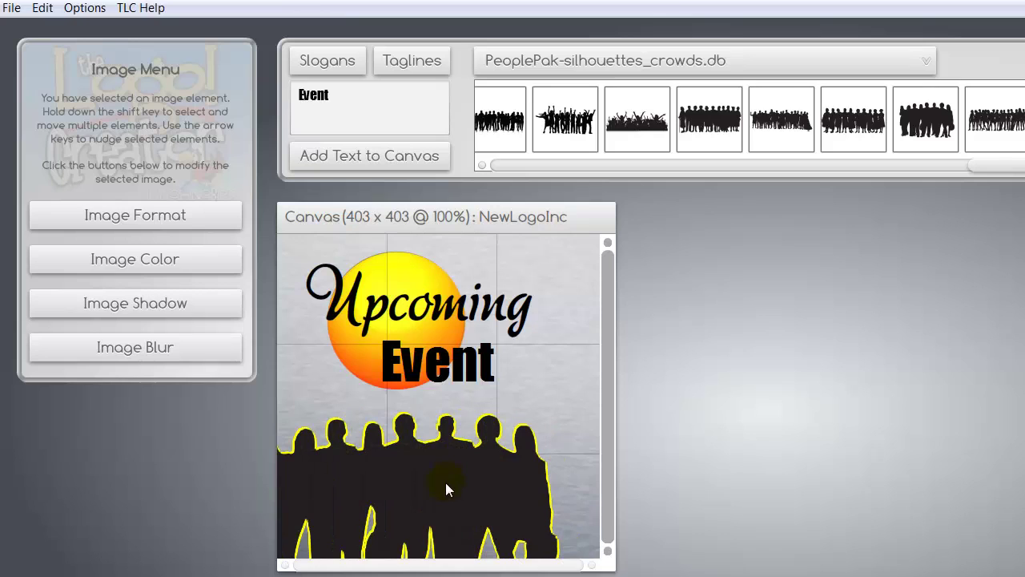
left_click(579, 334)
Nudge the script 'Upcoming' slightly right to centre it above 'Event'.
left_click(471, 400)
left_click(474, 312)
left_click(470, 313)
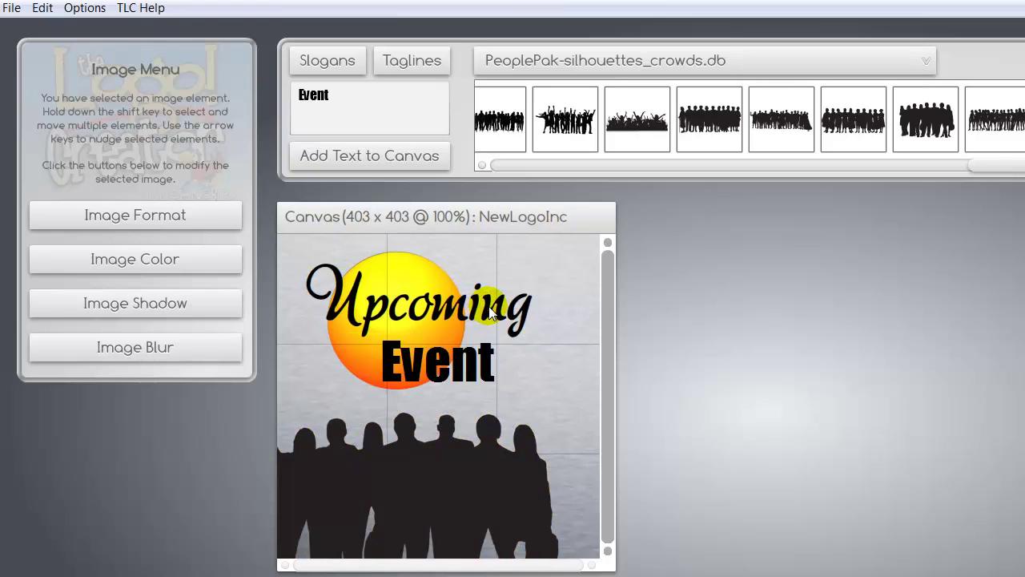
left_click(491, 312)
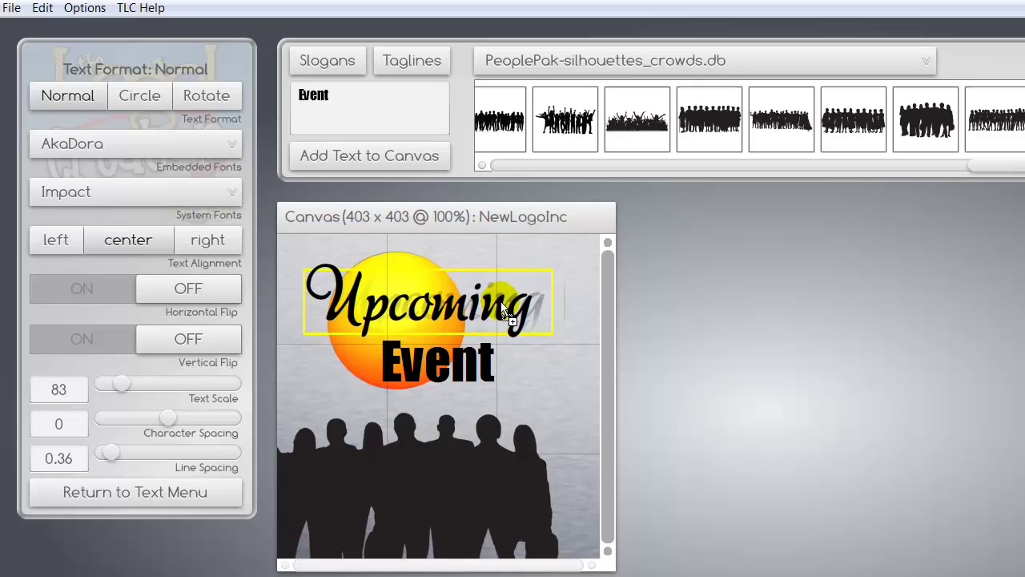
left_click_drag(502, 308, 505, 307)
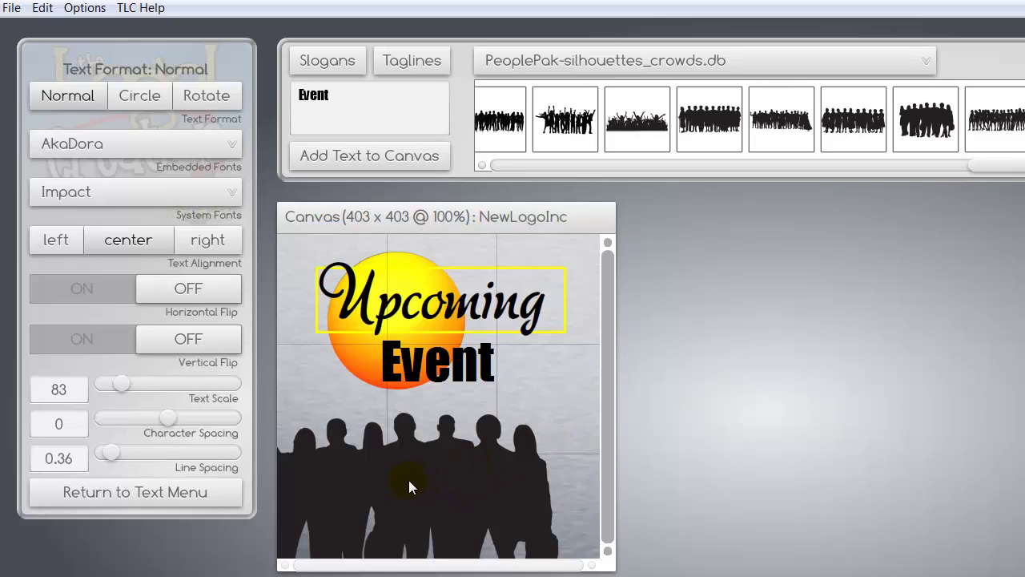
left_click(527, 401)
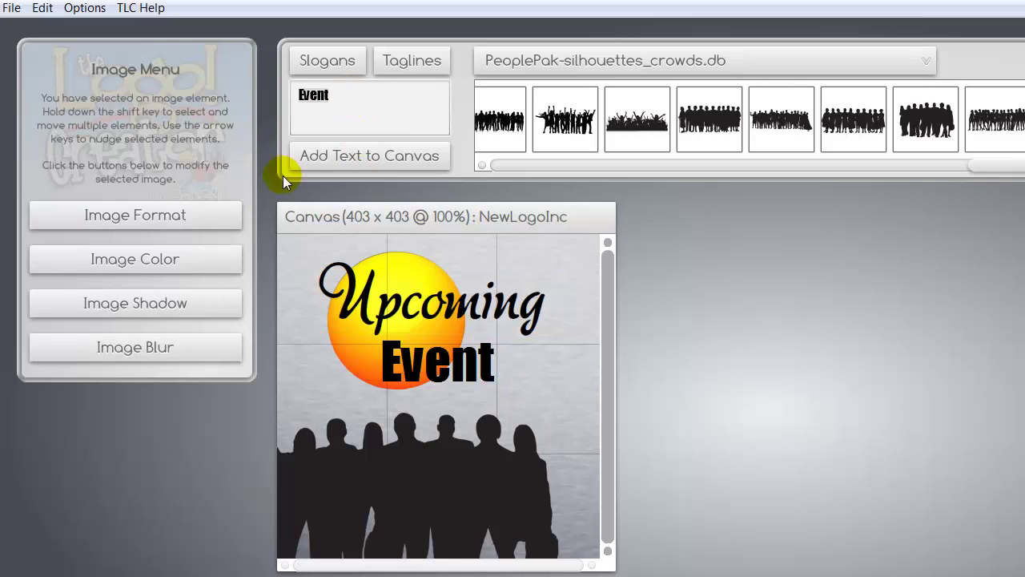
Add '90-Day Residual Money Product Creation Challenge' to the canvas as a new text line.
key("ctrl+a")
type("9")
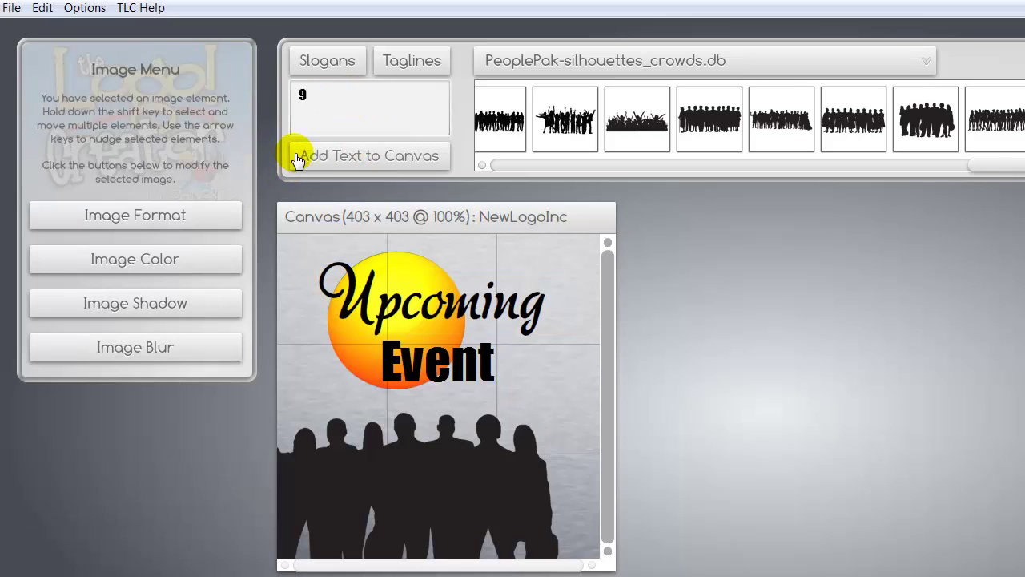
type("0-Day Resid")
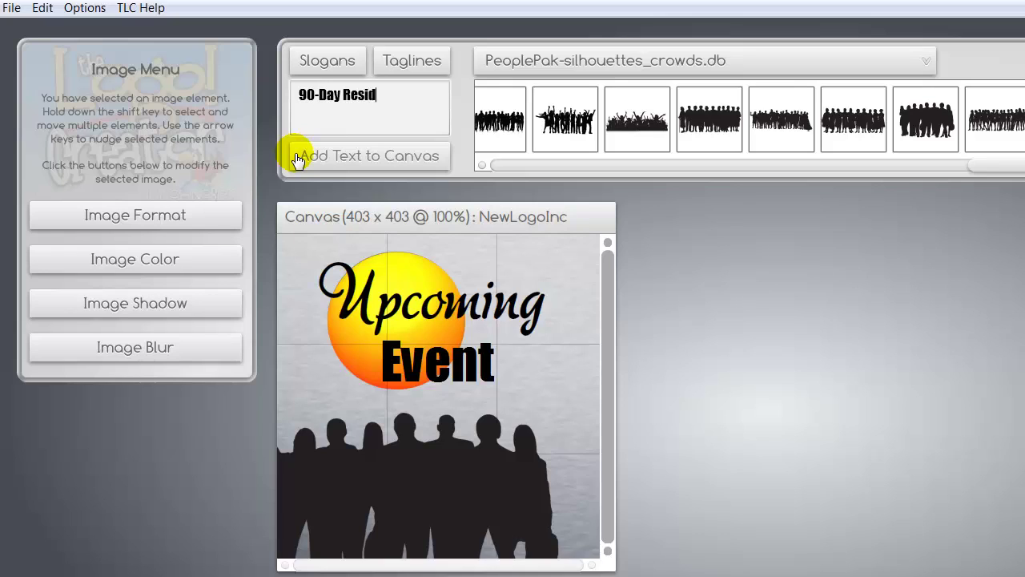
type("ual Money Prod")
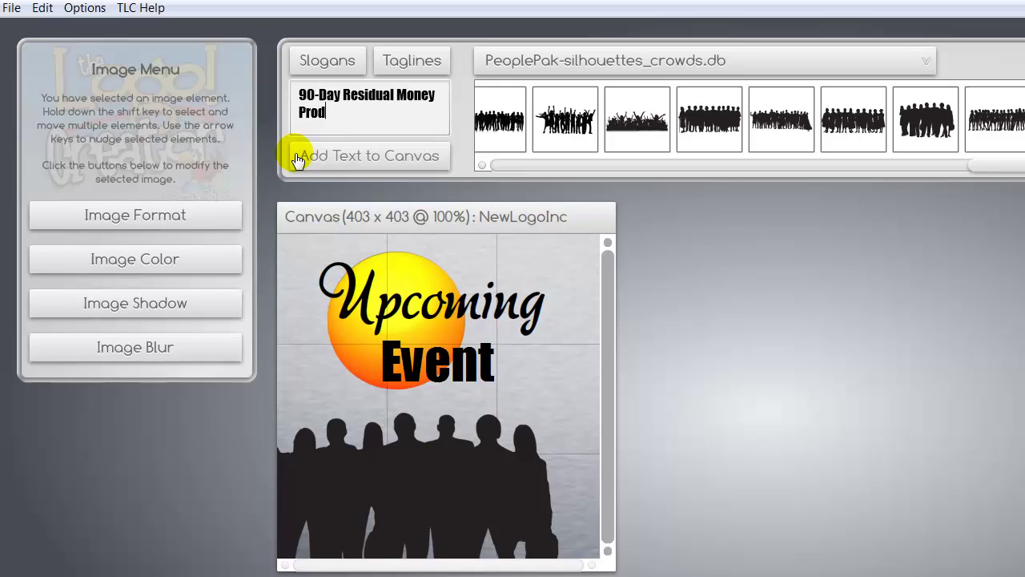
type("uct Creation Challenge")
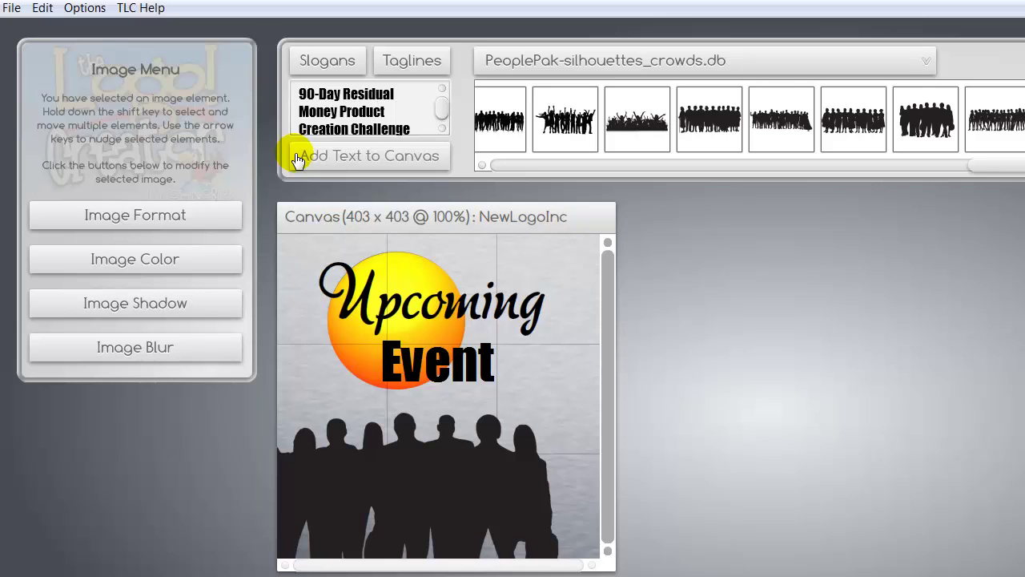
left_click(337, 160)
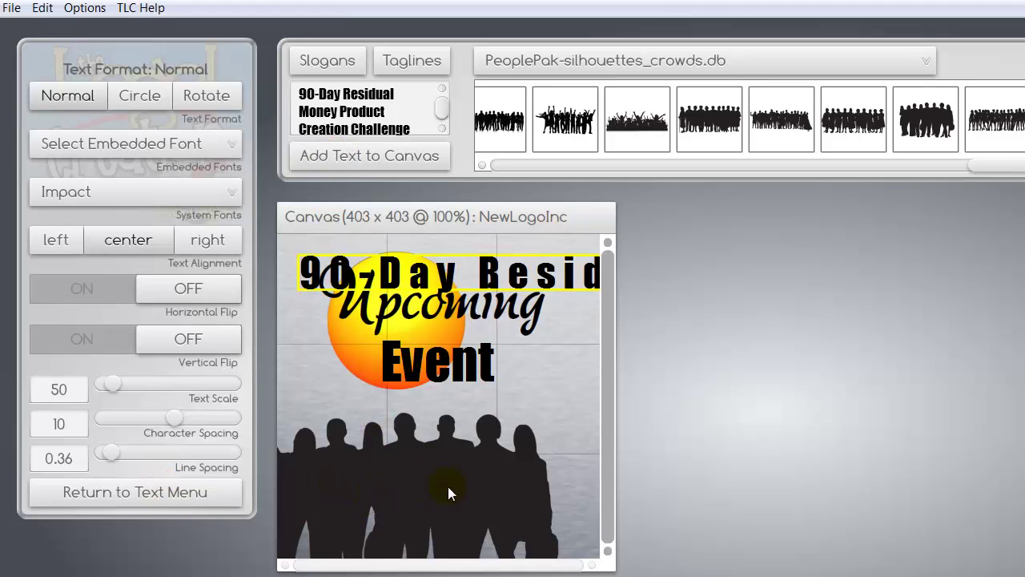
Colour the slogan white (ffffff).
left_click(115, 491)
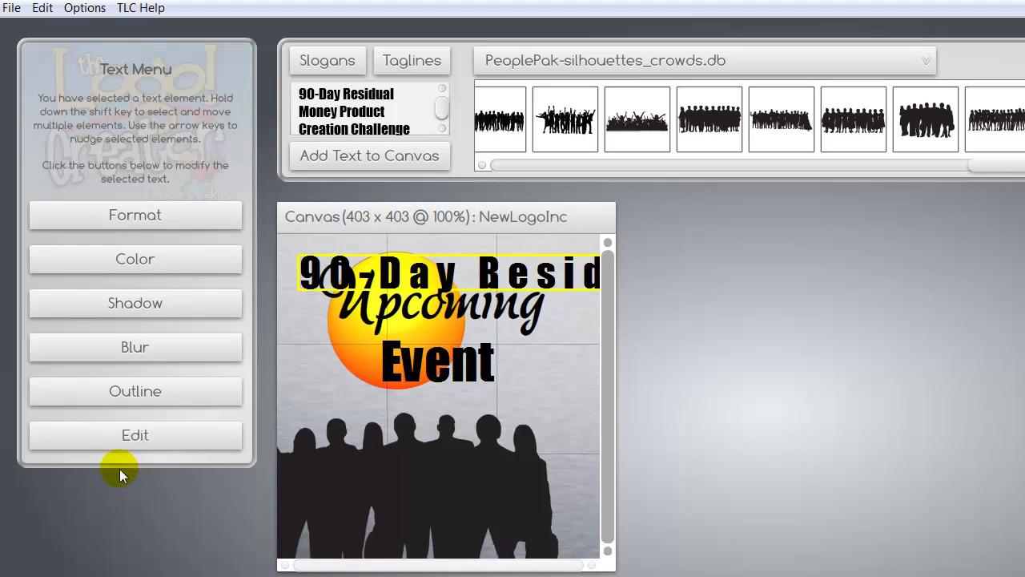
left_click(159, 259)
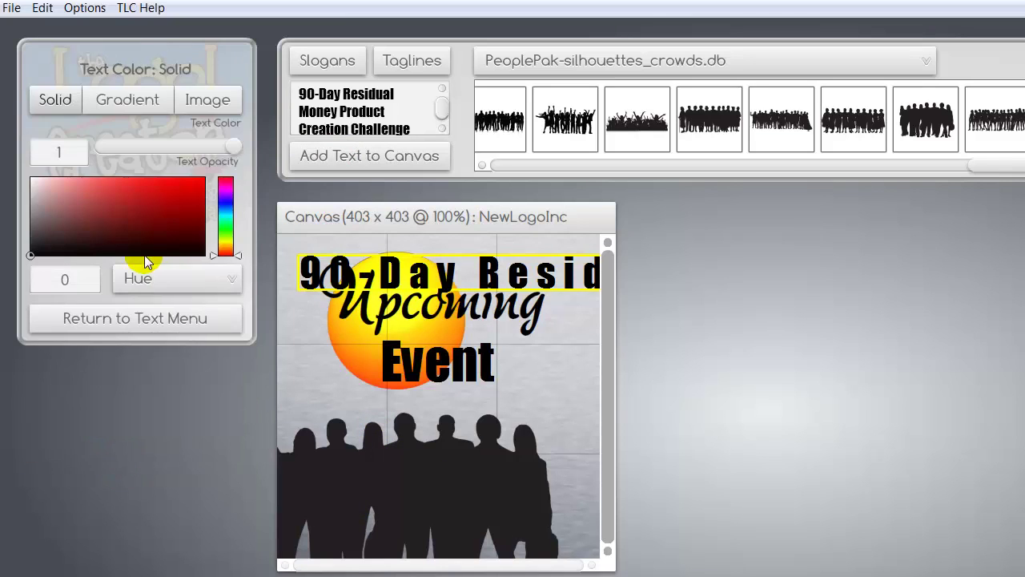
left_click(77, 280)
type("ffffff")
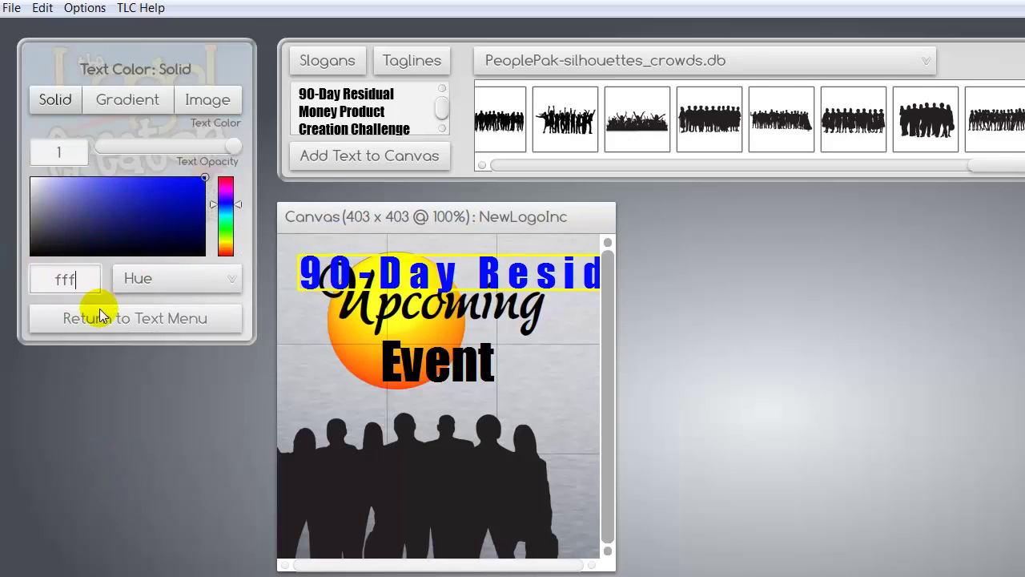
left_click(112, 320)
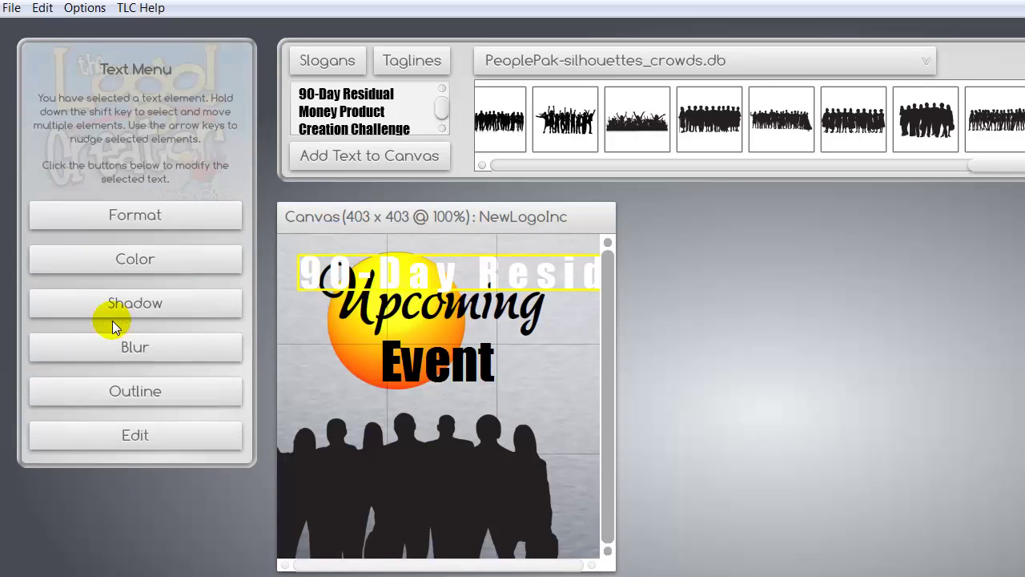
Give the slogan character spacing 0 and the Comfortaa embedded font.
left_click(146, 228)
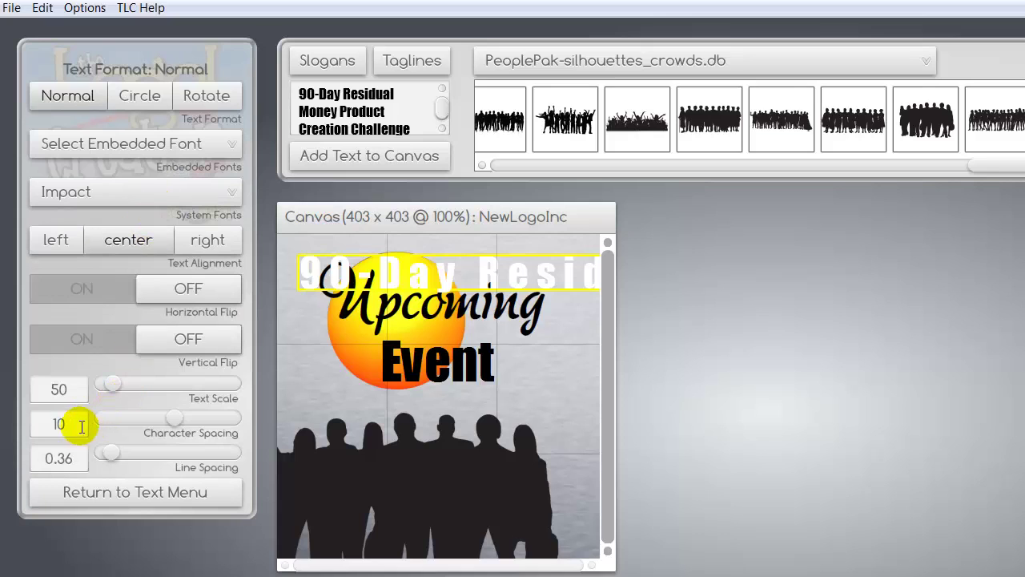
key("BackSpace")
key("BackSpace")
type("0")
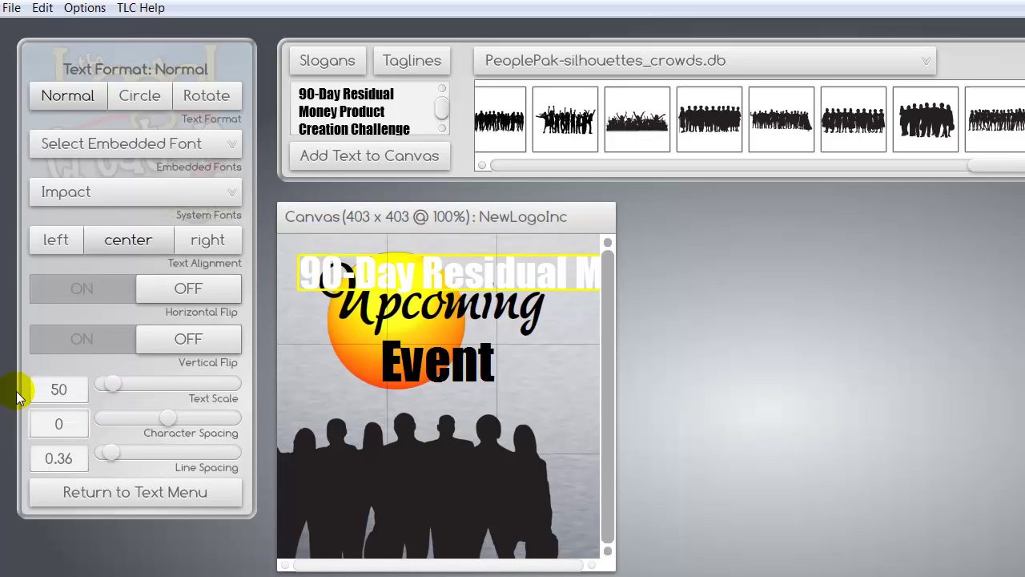
left_click(164, 149)
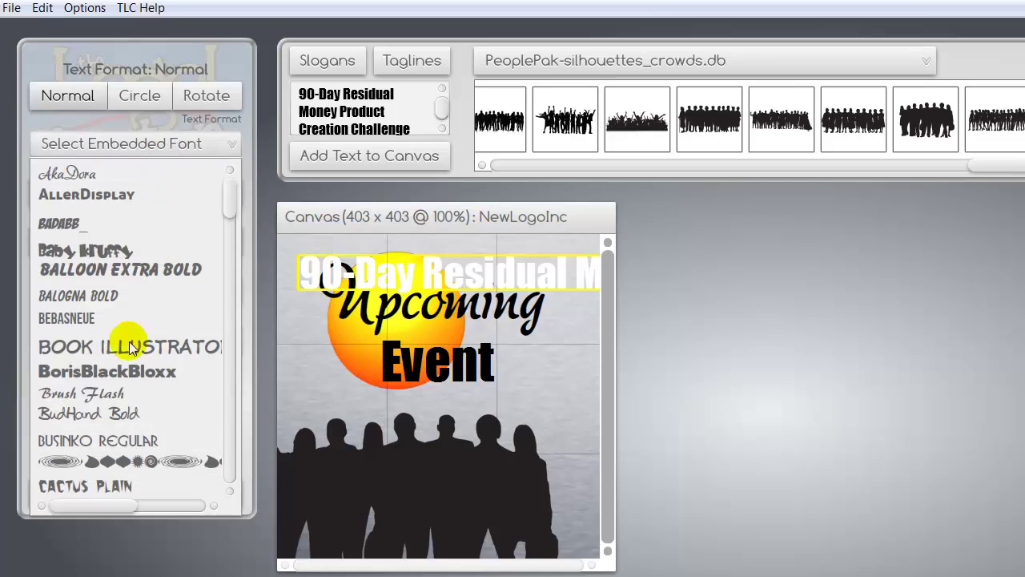
scroll(233, 205, "down", 5)
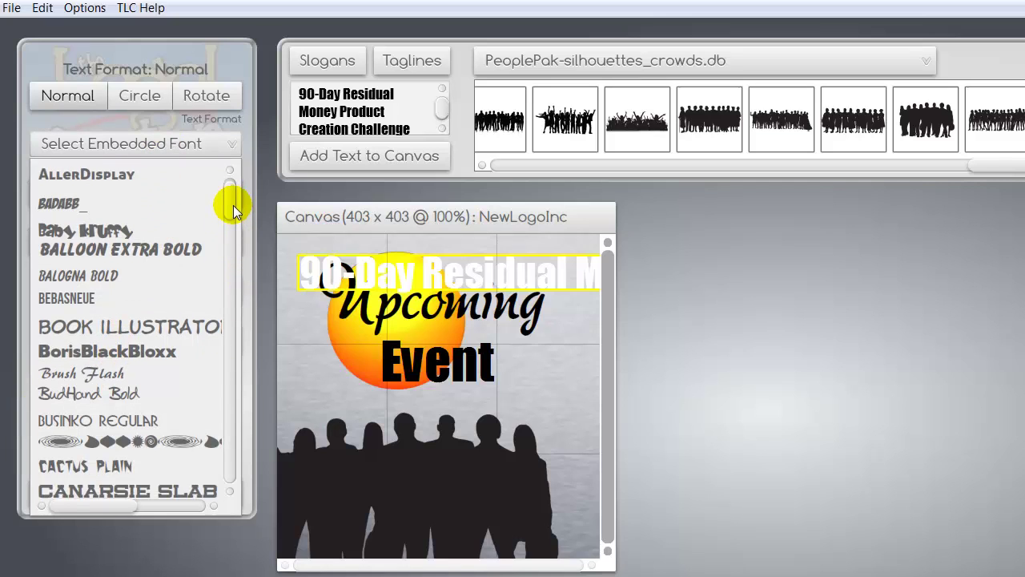
scroll(232, 229, "down", 1)
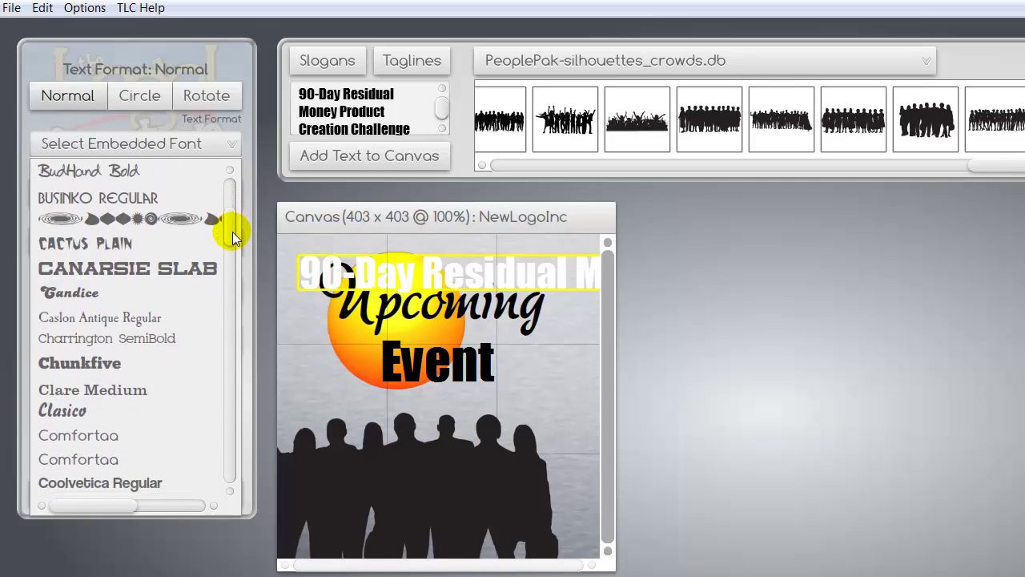
scroll(232, 232, "down", 3)
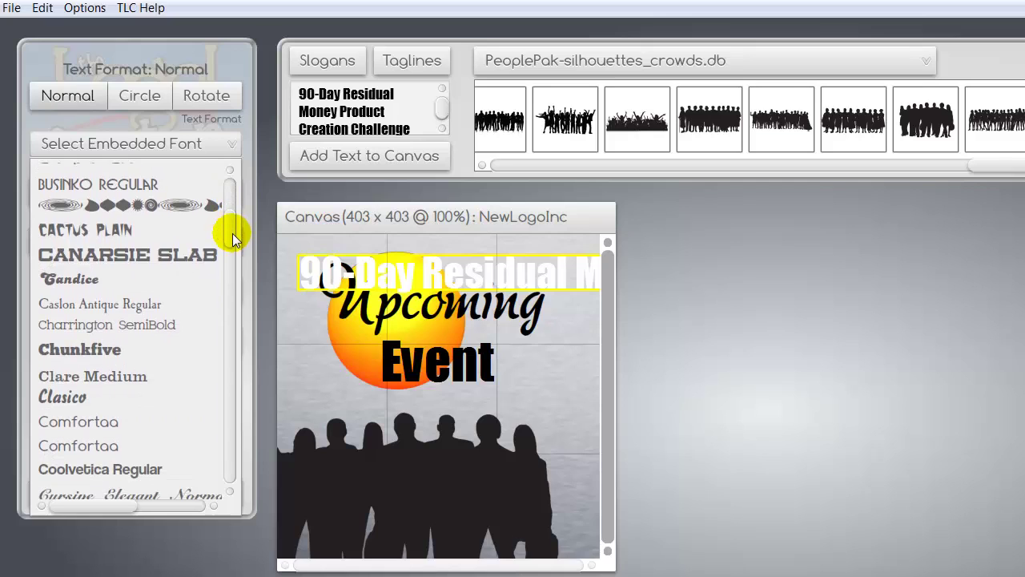
left_click(83, 346)
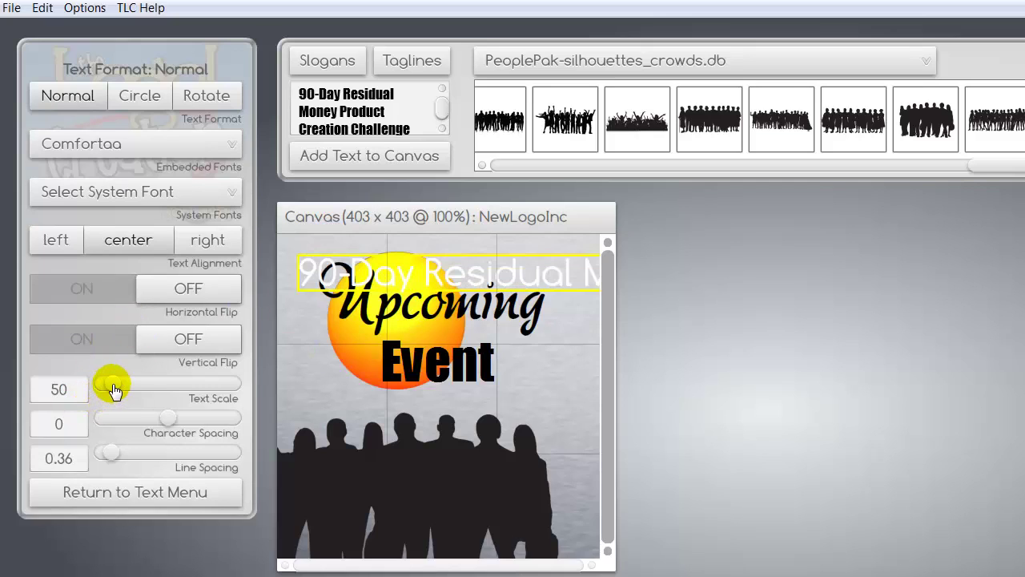
Shrink the slogan to text scale 23 and move it down across the crowd silhouette.
left_click_drag(115, 390, 111, 390)
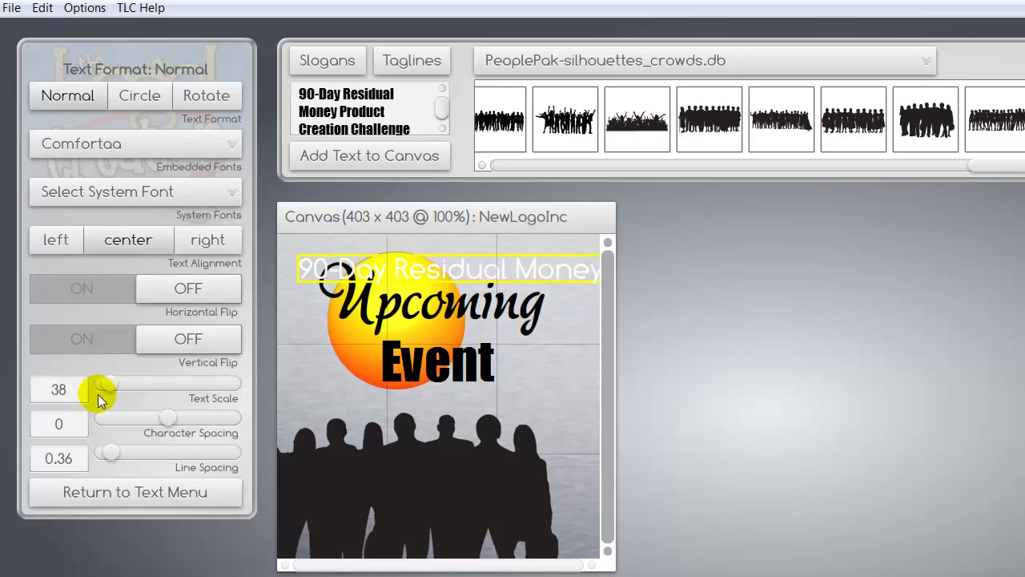
left_click_drag(108, 393, 100, 393)
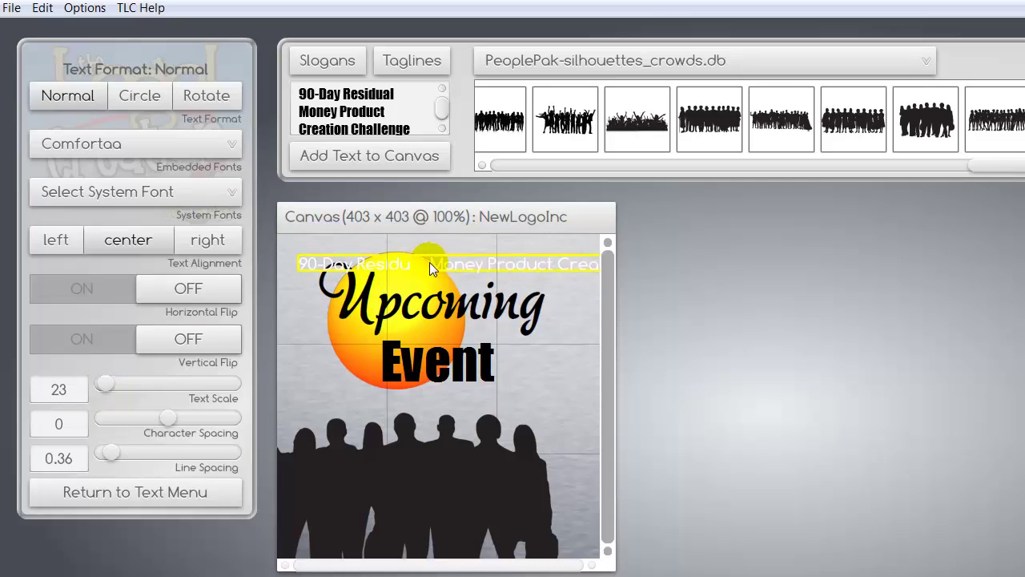
left_click_drag(445, 264, 423, 486)
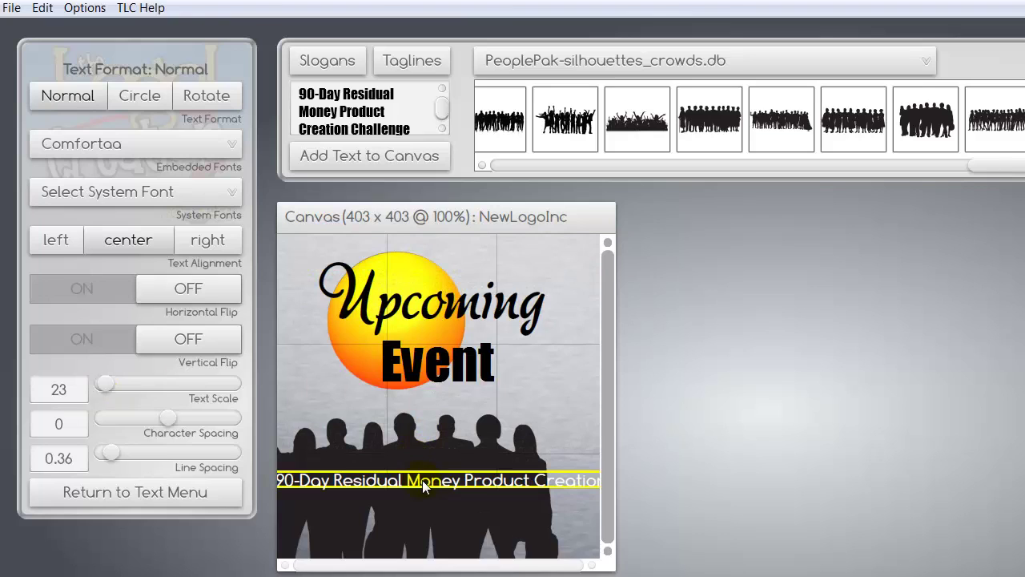
Select the slogan line and open its text for editing.
left_click(375, 474)
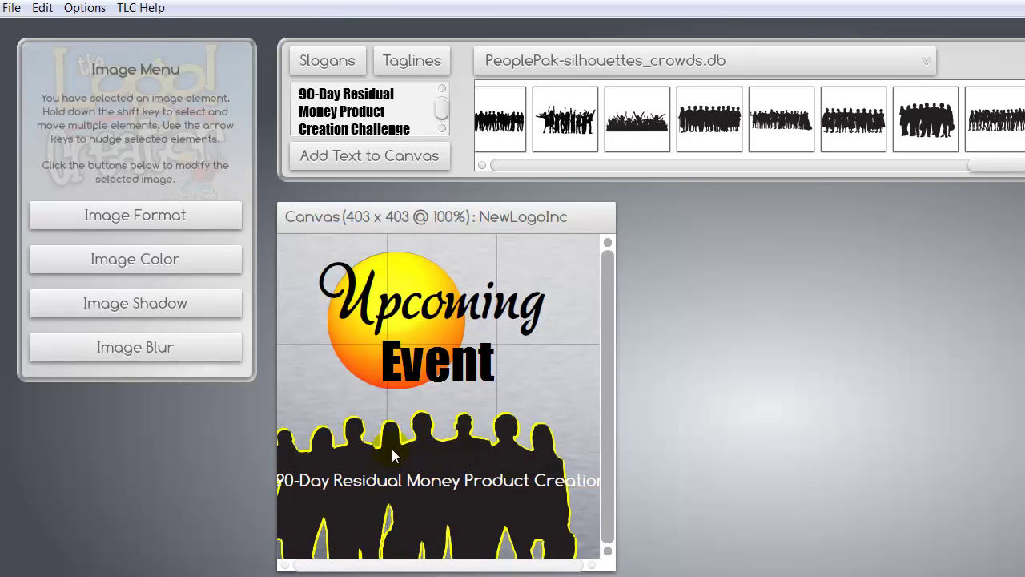
left_click(568, 407)
left_click(343, 479)
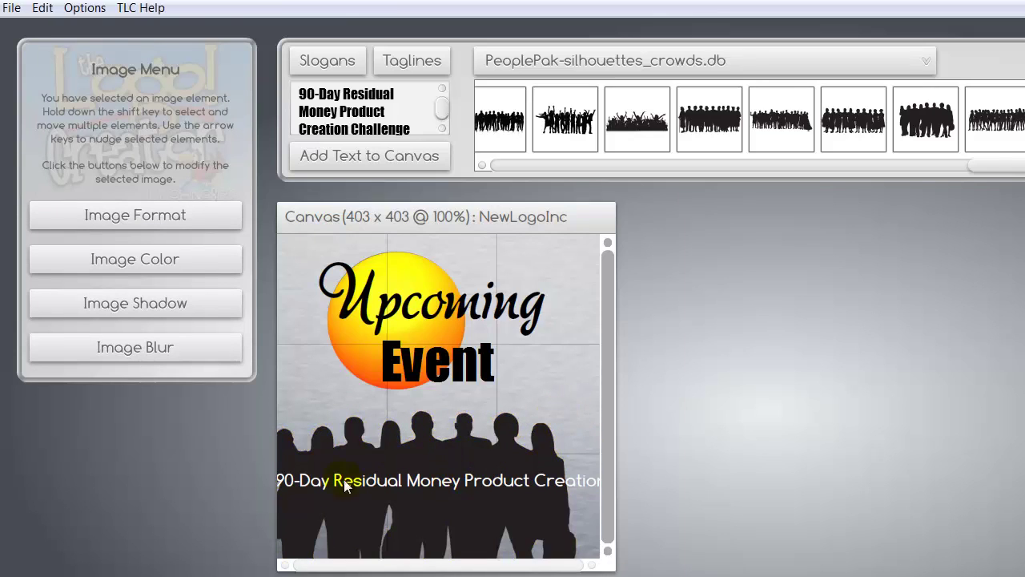
left_click(580, 483)
left_click(354, 481)
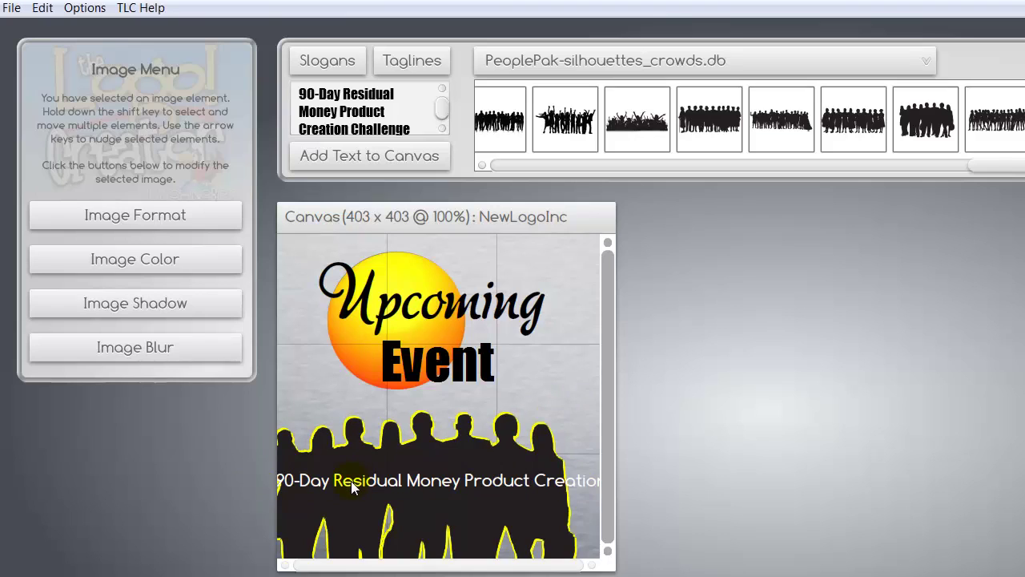
left_click(351, 481)
left_click(125, 484)
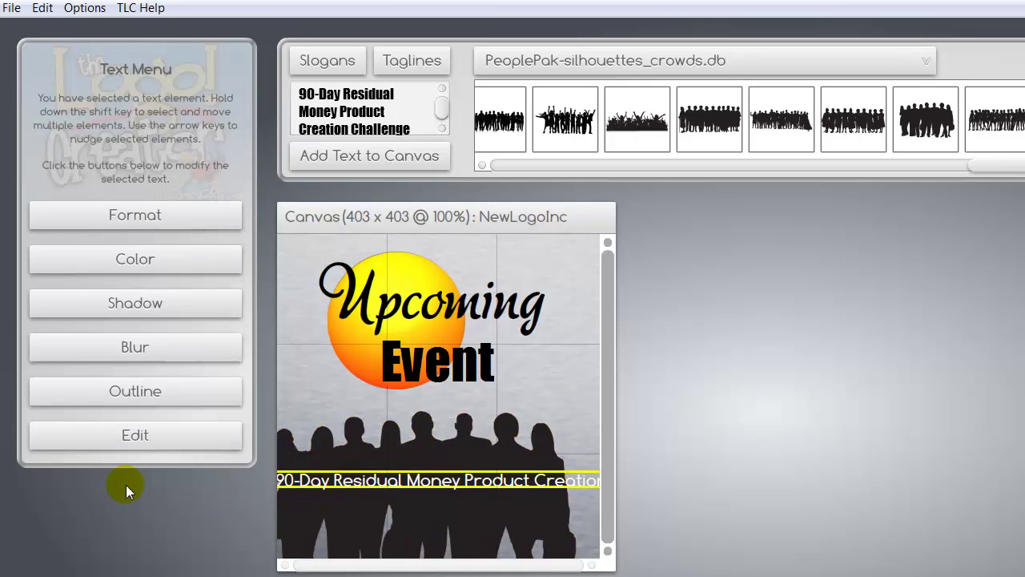
left_click(119, 434)
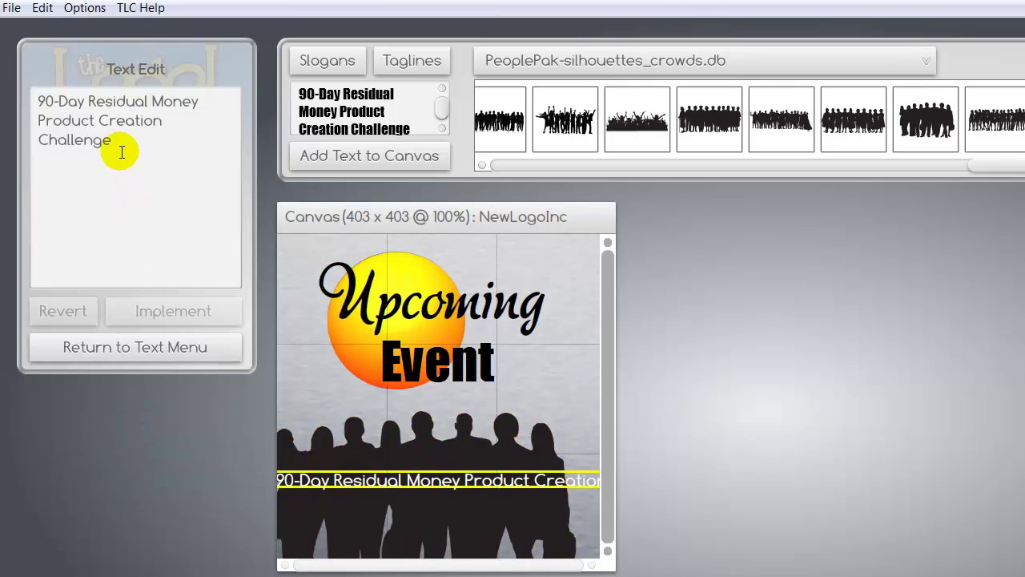
Insert line breaks into the slogan, apply them, and move the block toward the canvas centre.
left_click(150, 100)
key("BackSpace")
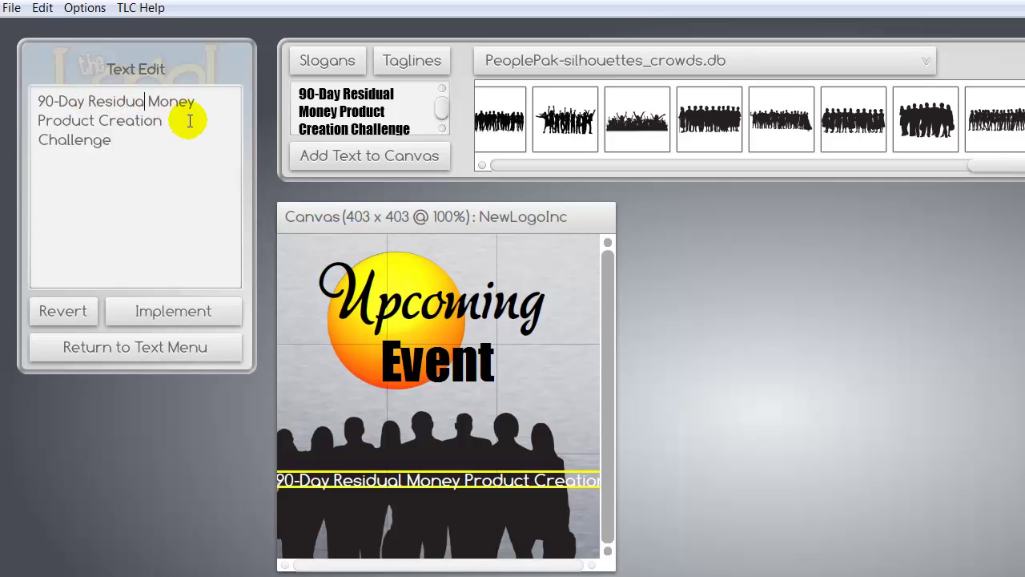
key("Return")
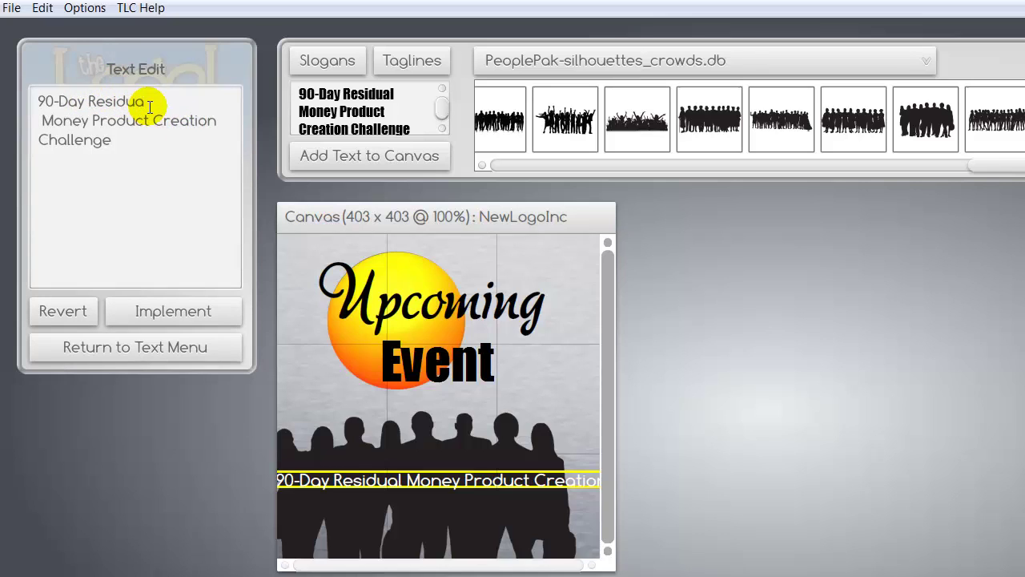
left_click(153, 120)
key("BackSpace")
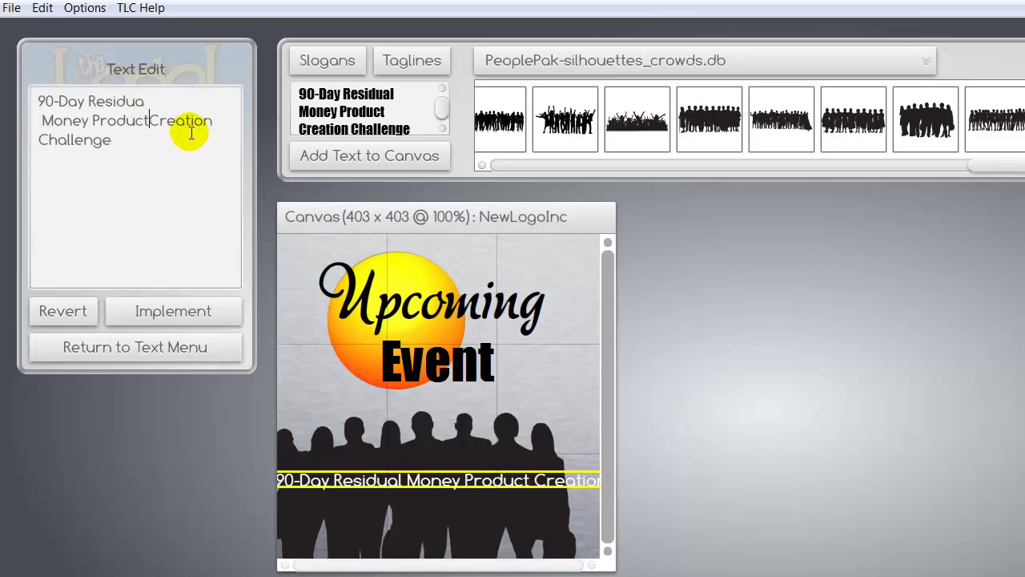
key("Return")
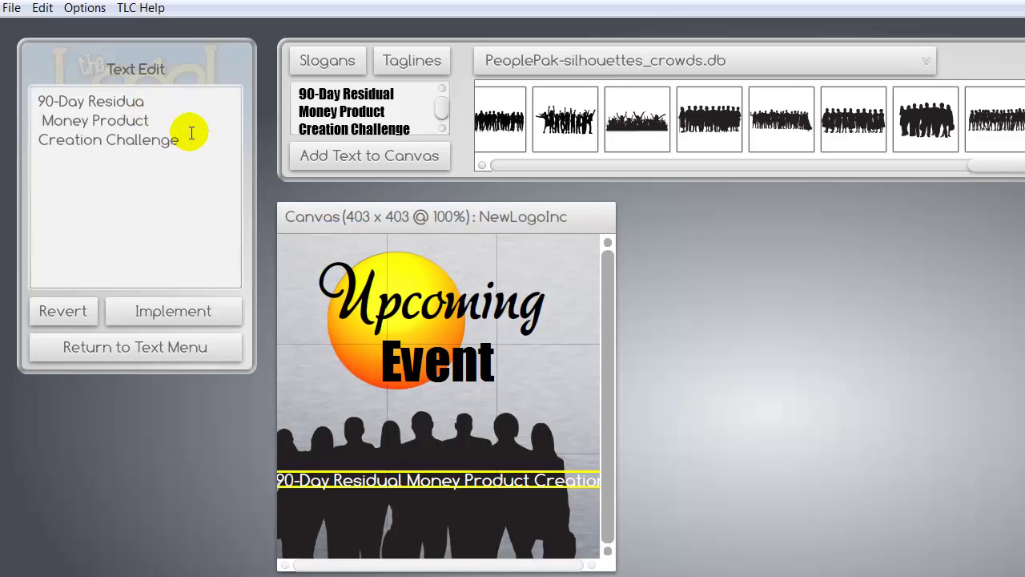
left_click(195, 311)
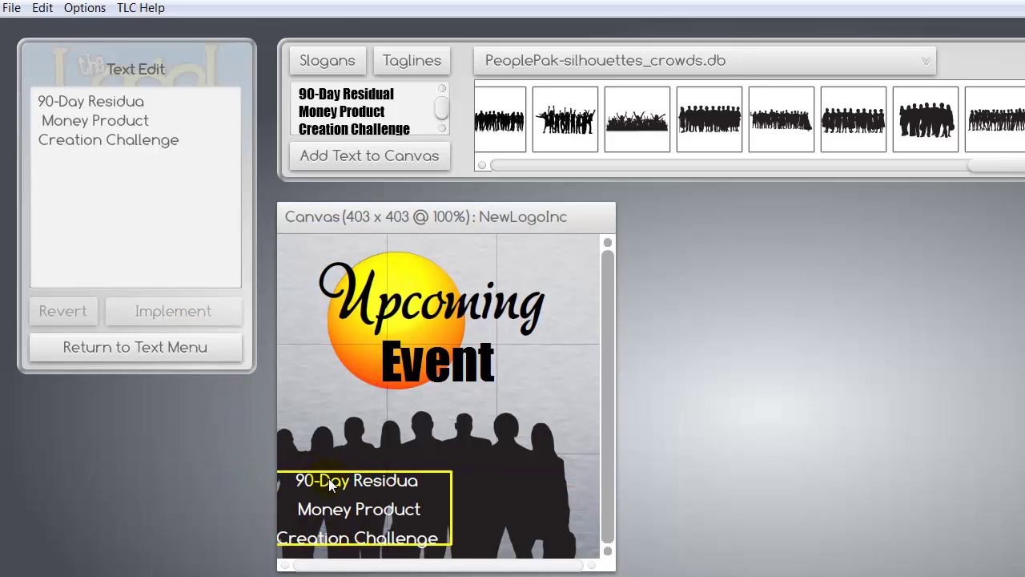
left_click_drag(329, 481, 380, 461)
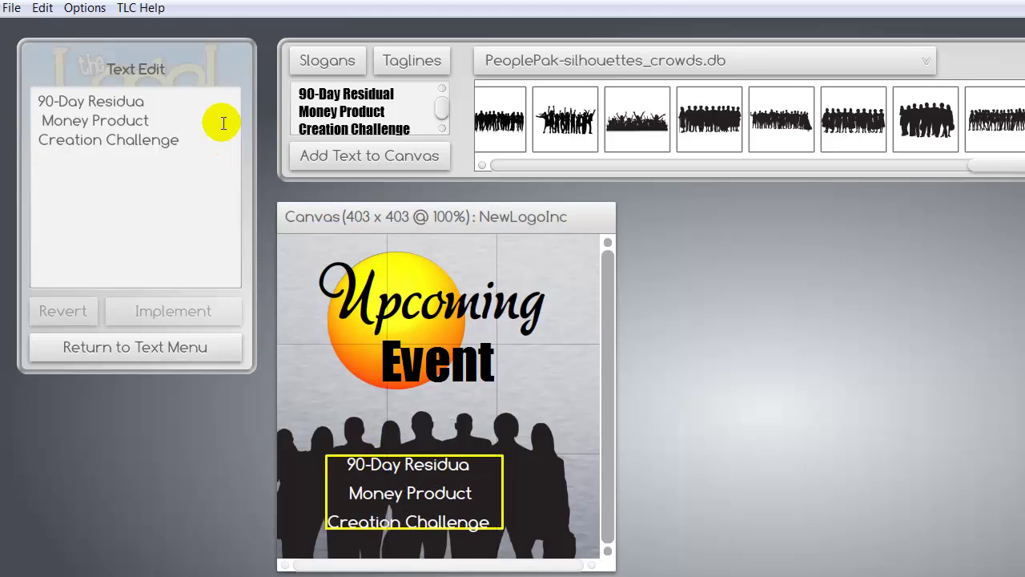
Fix the wrap to '90-Day Residual Money' over 'Product Creation Challenge' and apply it.
left_click(160, 100)
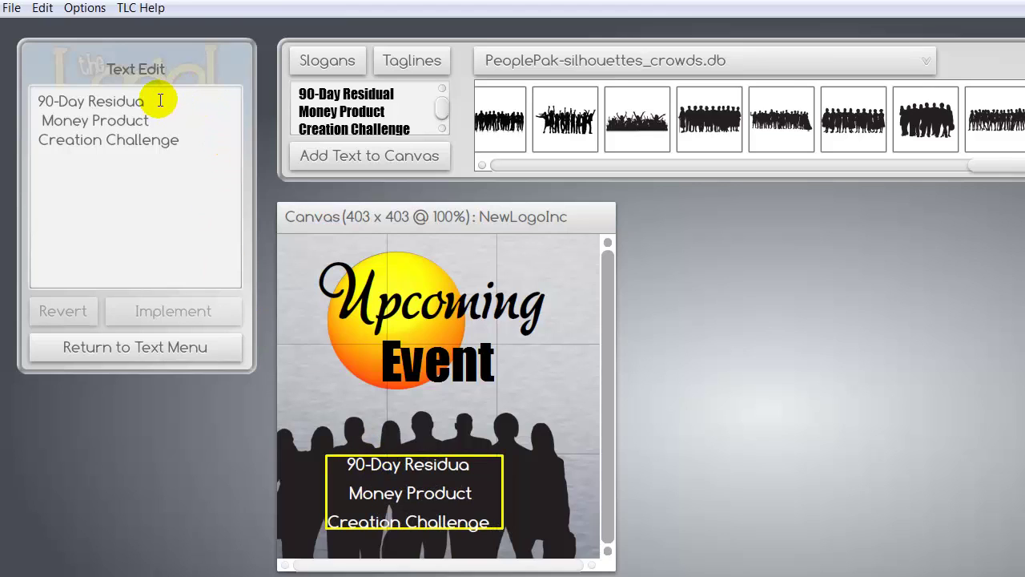
type("l Mon")
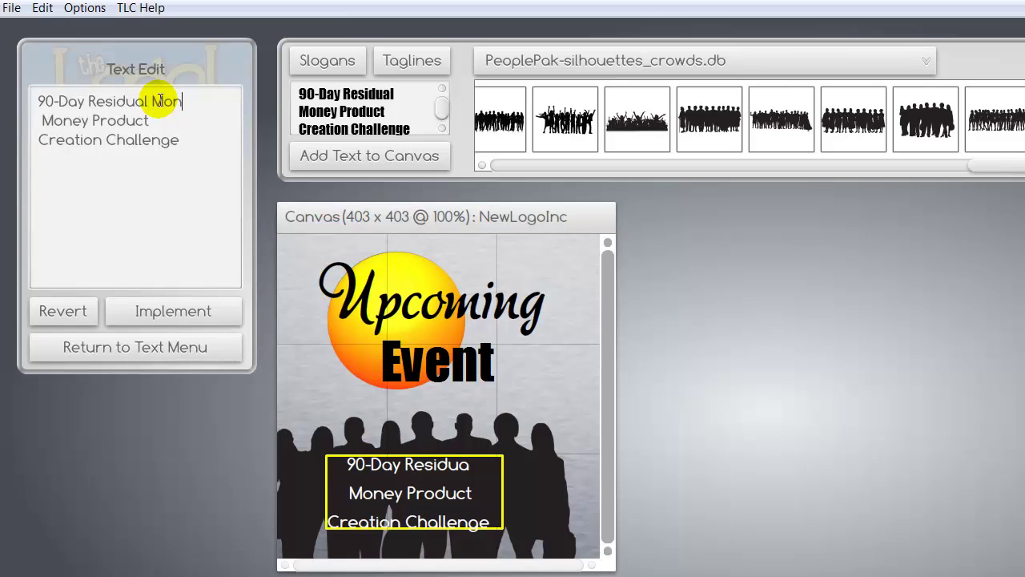
type("ey")
key("Return")
key("Delete")
key("Delete")
key("Delete")
key("Delete")
key("Delete")
key("Delete")
key("Delete")
key("Delete")
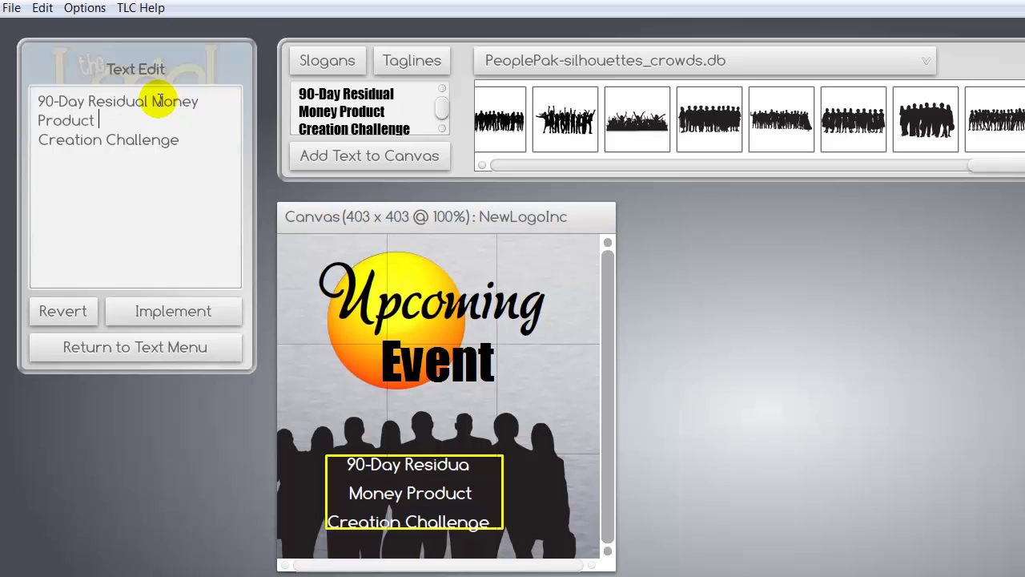
key("Delete")
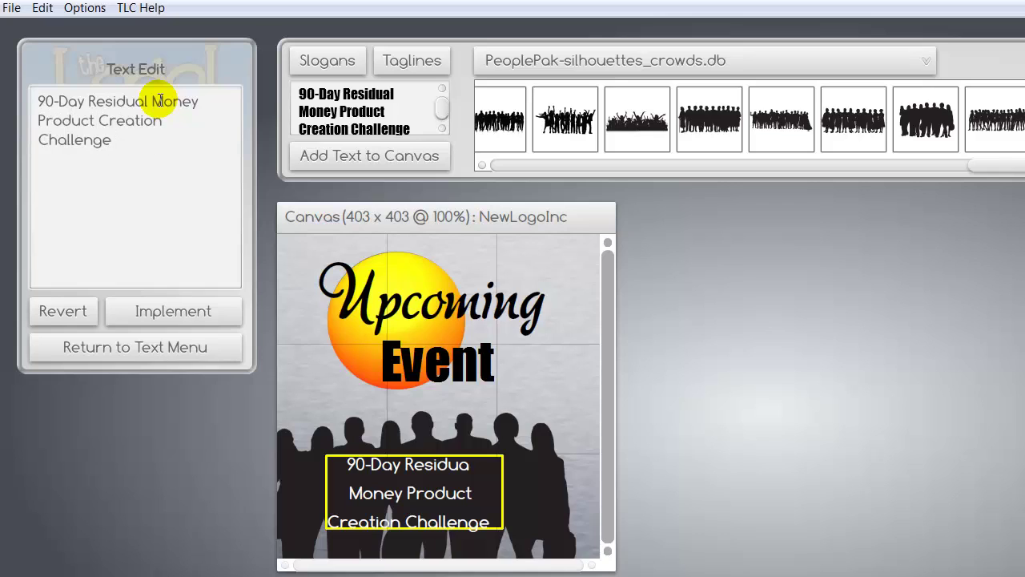
key("Right")
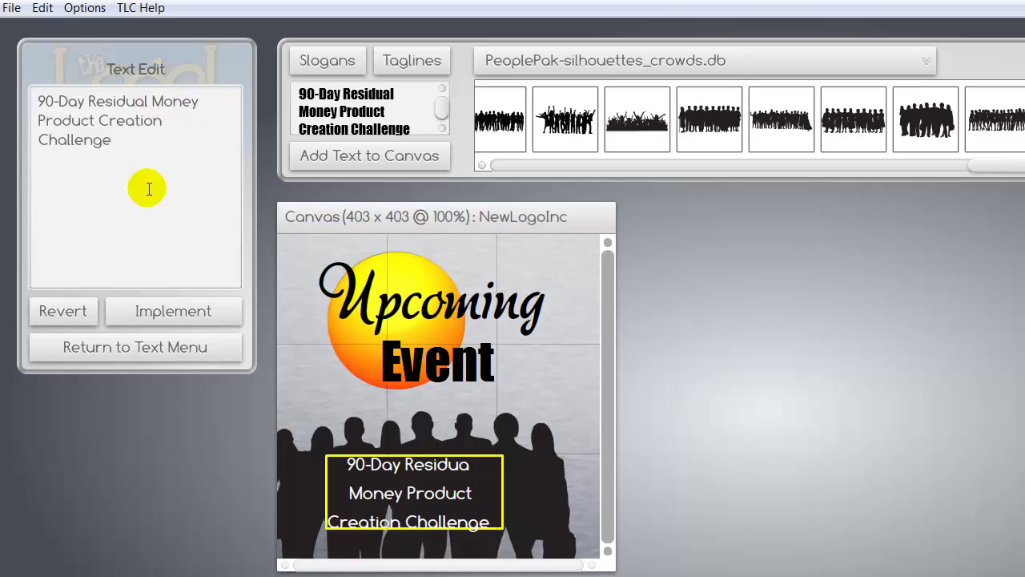
left_click(158, 309)
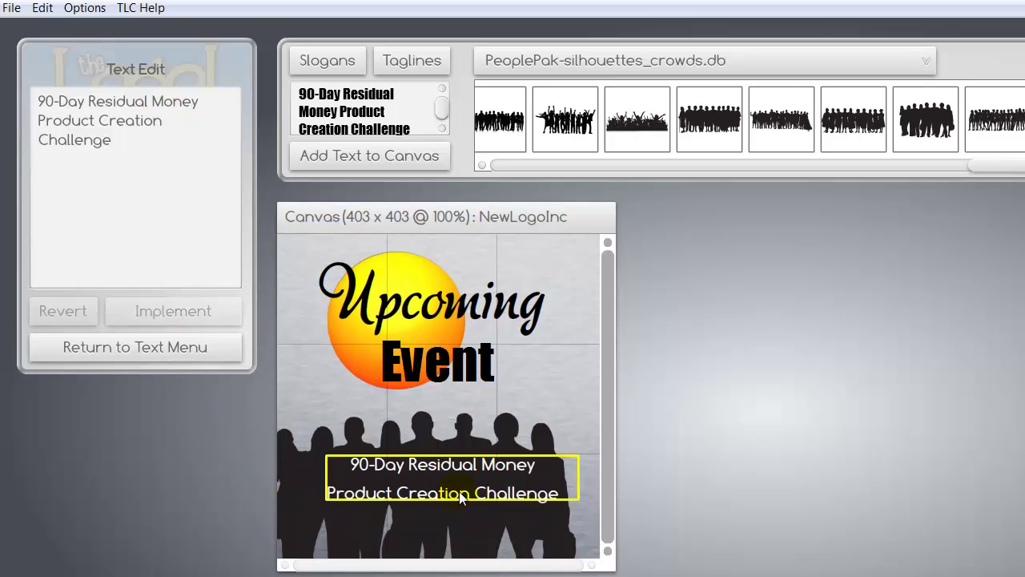
left_click(198, 352)
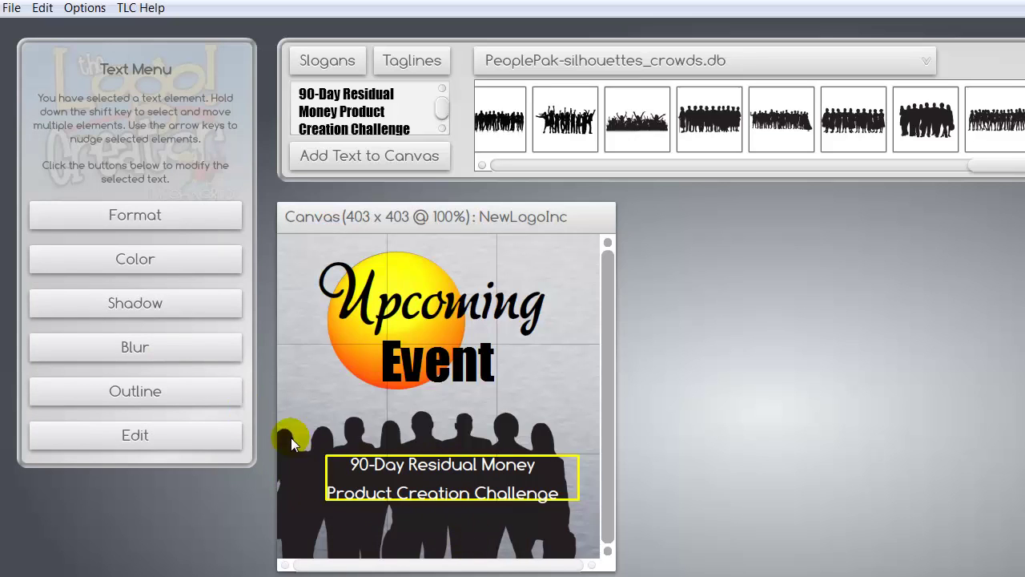
Tighten the slogan's line spacing to 0.24.
left_click(143, 218)
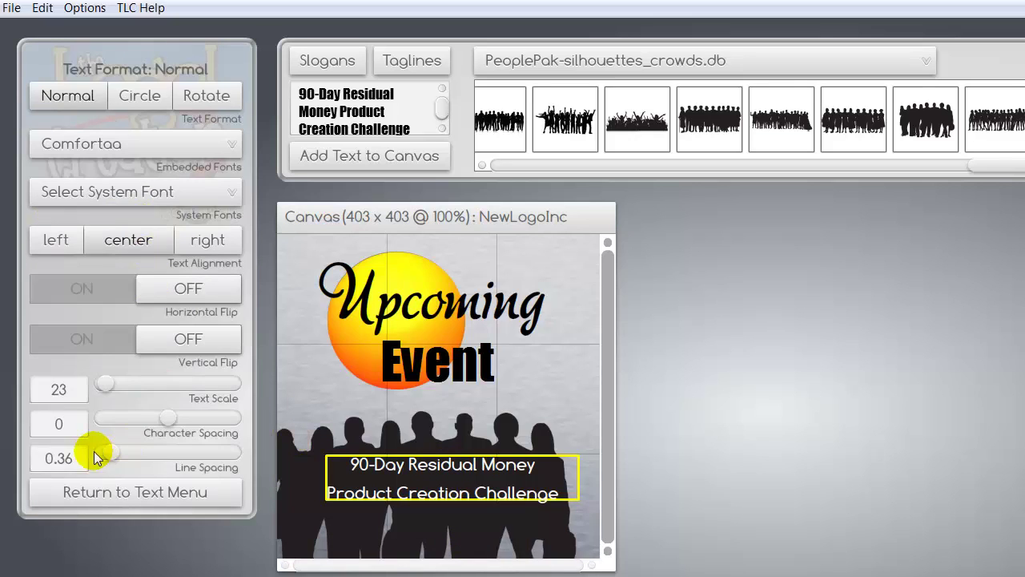
left_click_drag(110, 456, 105, 458)
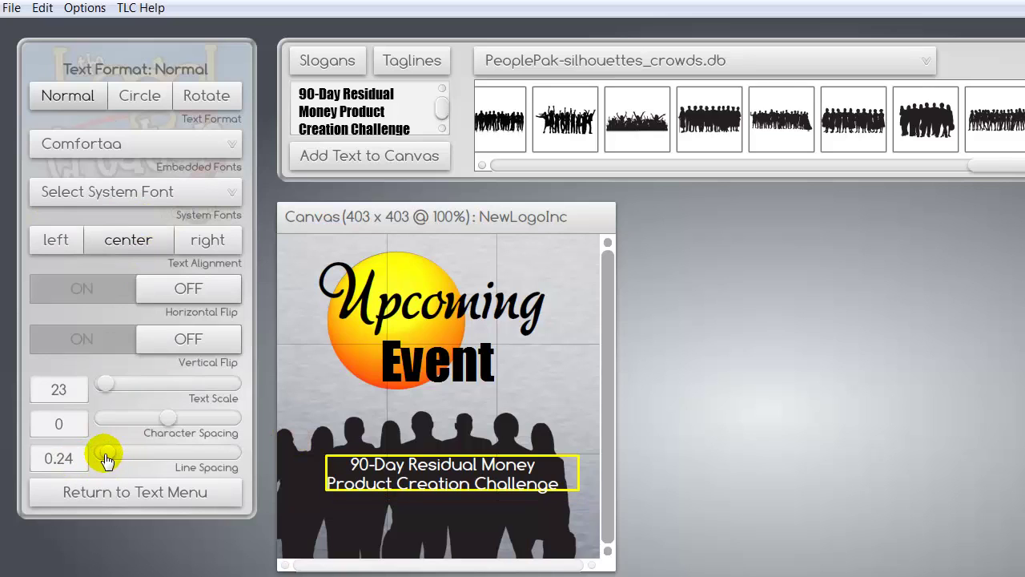
left_click(133, 496)
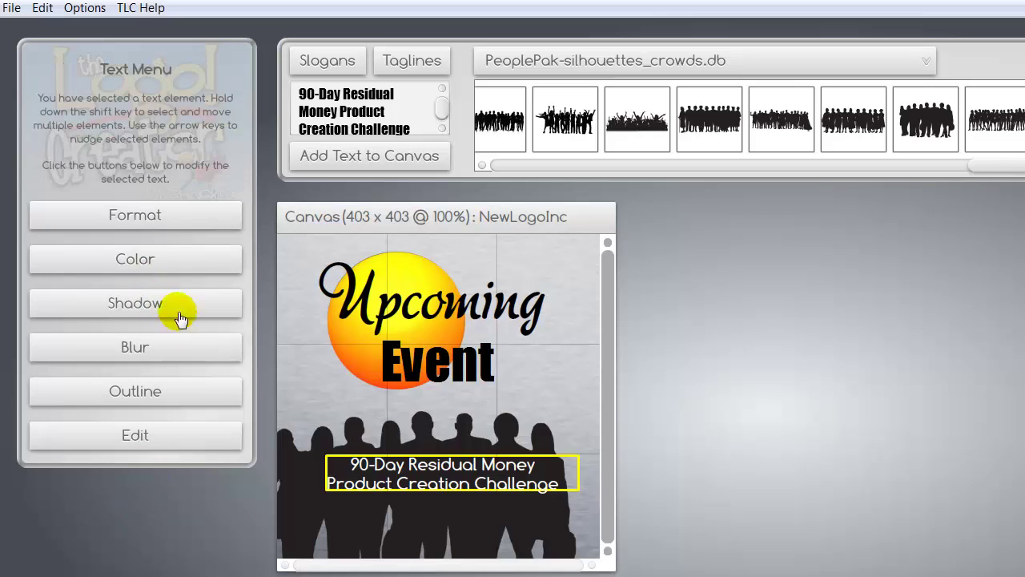
Add a third slogan line reading 'May 13, 2013' and apply it.
left_click(167, 433)
left_click(131, 138)
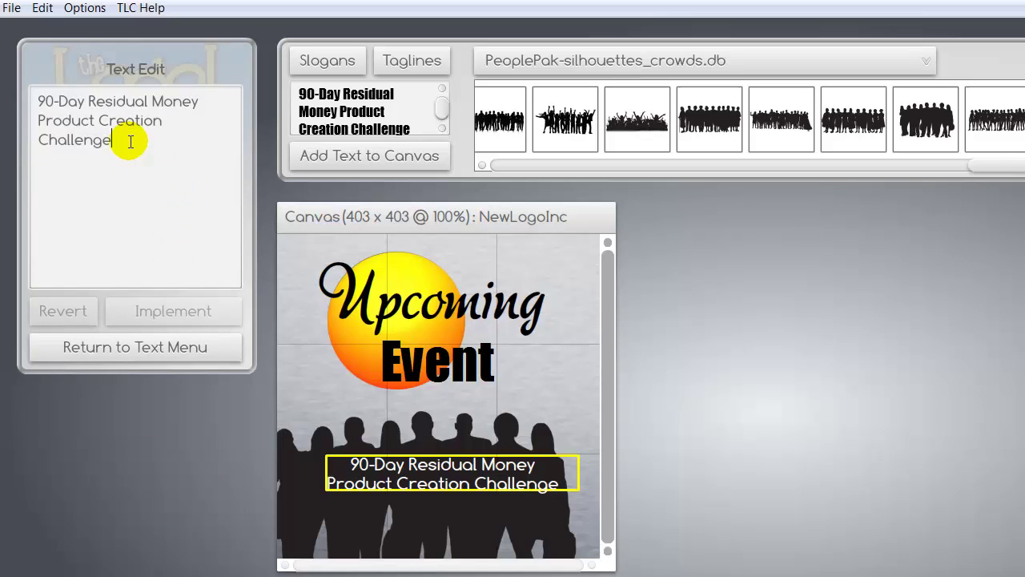
key("Return")
type("May ")
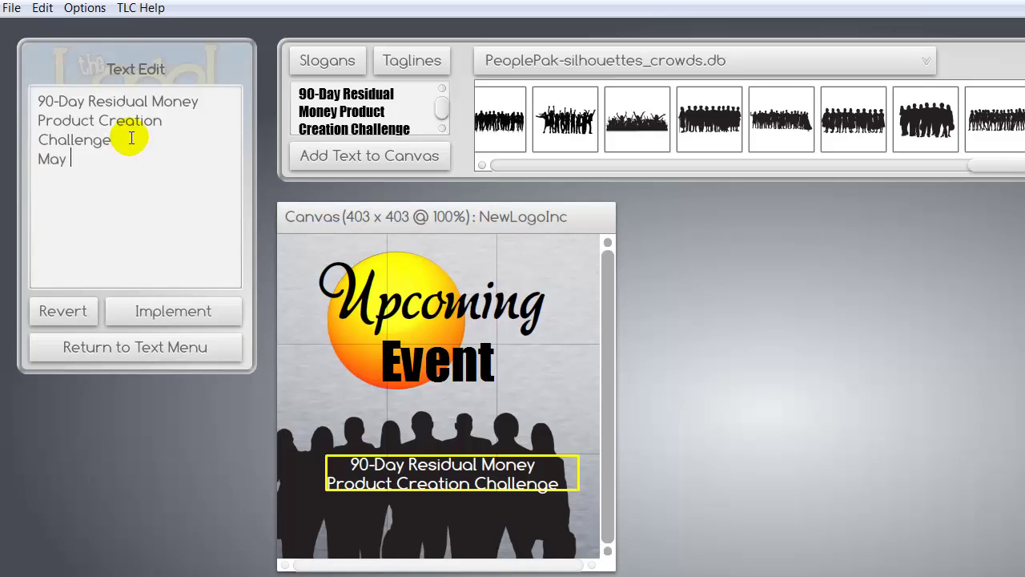
type("13, 2013")
left_click(181, 312)
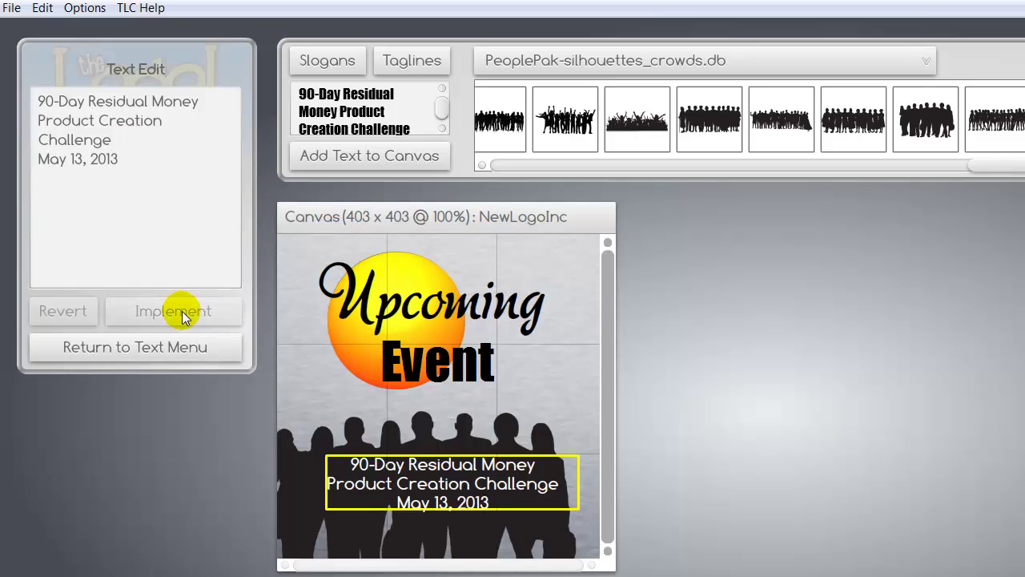
Keep the title and date block centre-aligned and drag it about 31 px left.
left_click(134, 352)
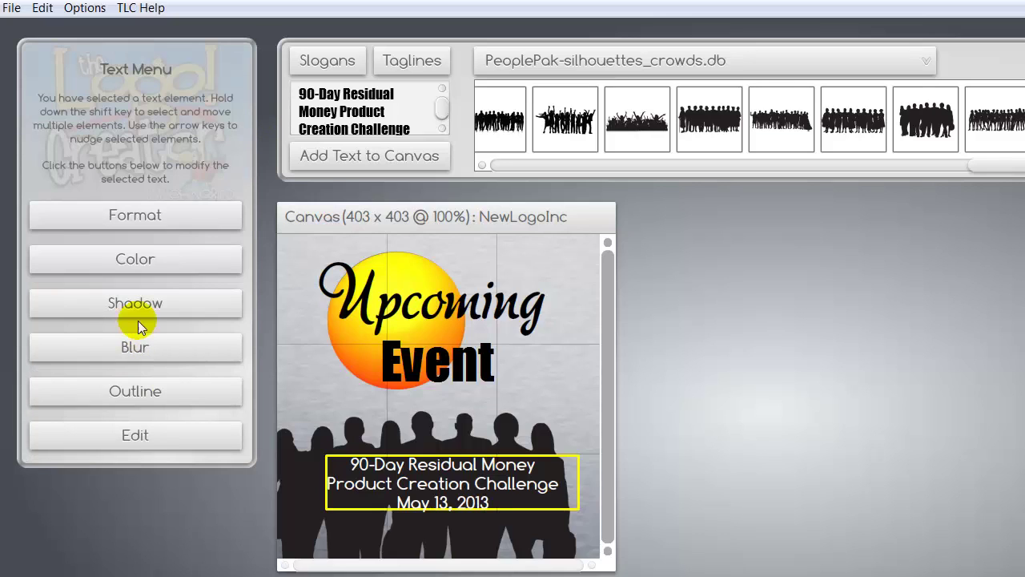
left_click(134, 216)
left_click(120, 242)
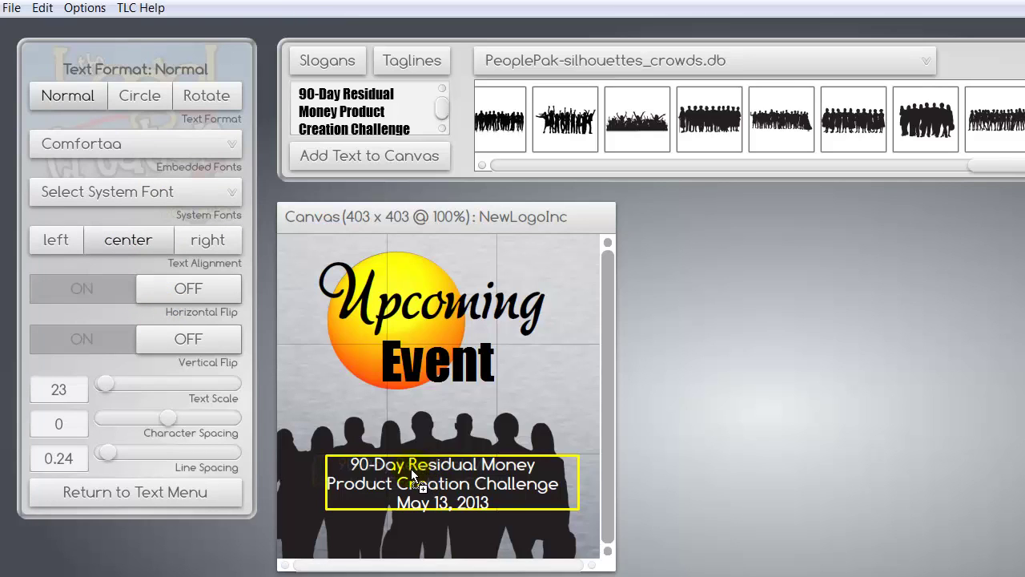
left_click_drag(401, 471, 400, 466)
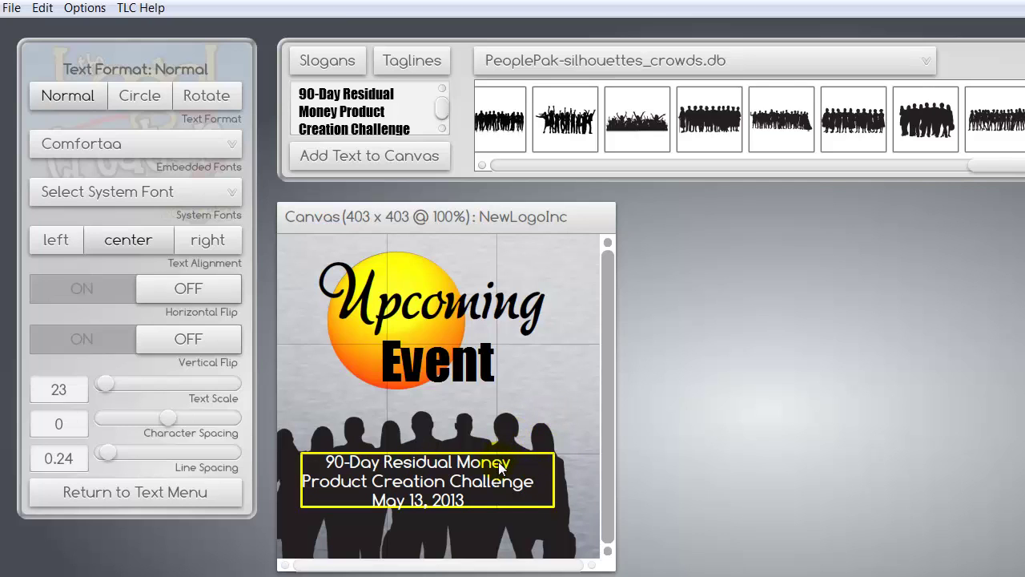
left_click(222, 488)
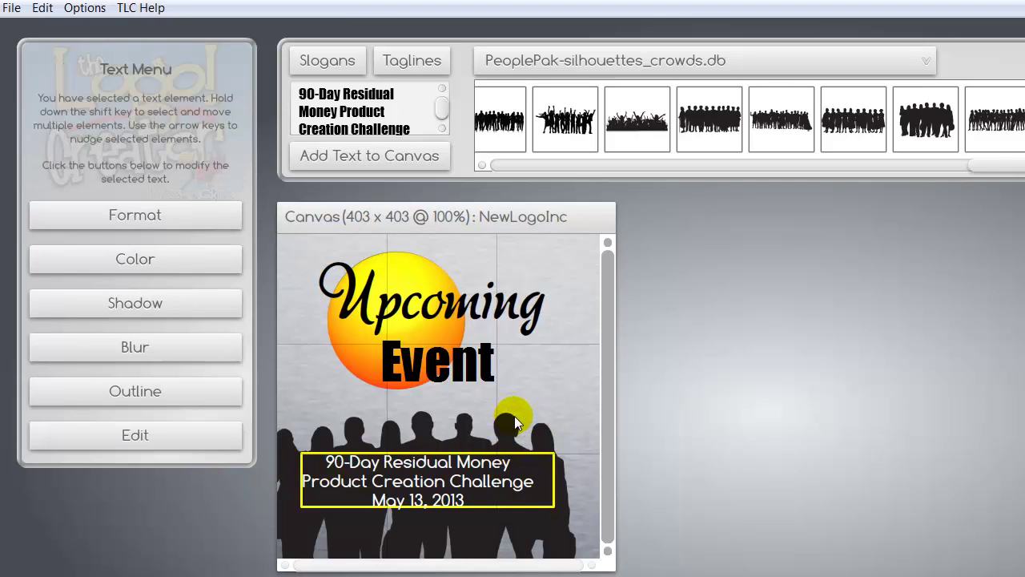
Fine-tune the text block with arrow-key nudges, settling it slightly lower over the crowd.
left_click(469, 467)
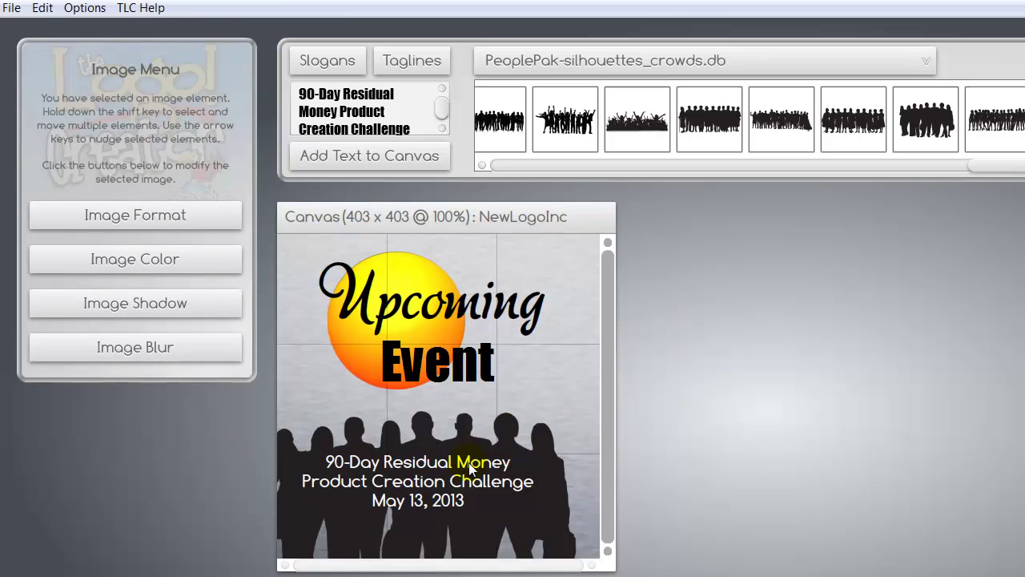
left_click(469, 462)
key("Down")
key("Down")
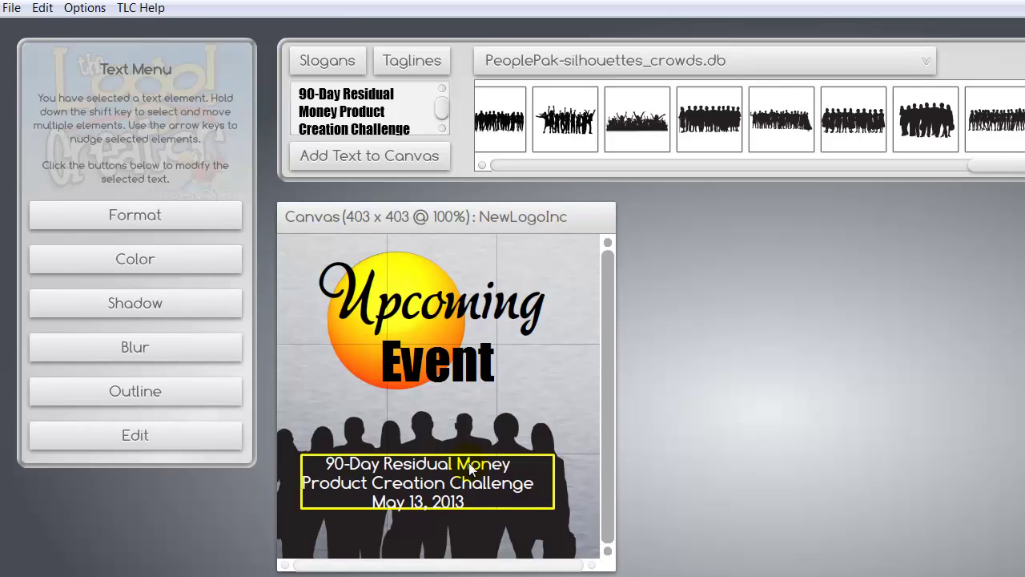
key("Right")
key("Right")
key("Right")
key("Right")
key("Right")
key("Right")
key("Right")
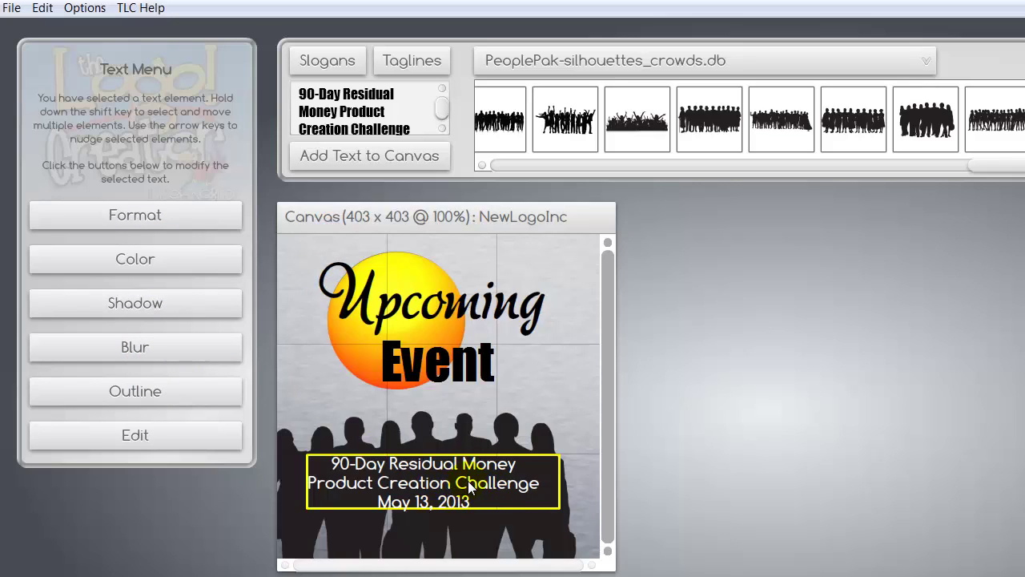
key("Down")
key("Down")
key("Down")
key("Down")
key("Down")
key("Down")
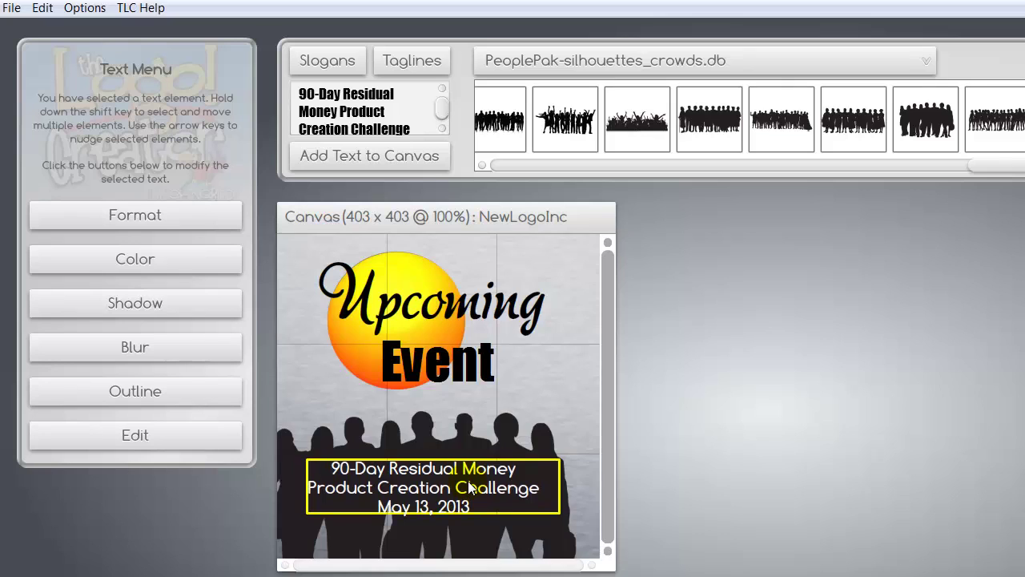
key("Right")
key("Right")
key("Right")
key("Down")
key("Down")
key("Down")
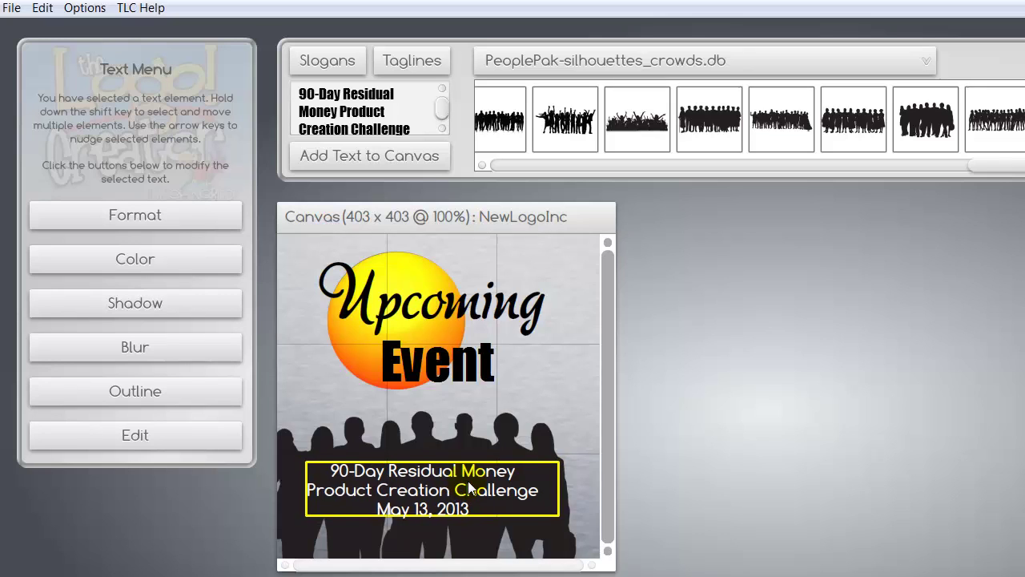
key("Left")
key("Left")
key("Left")
key("Left")
key("Left")
key("Left")
key("Left")
key("Left")
key("Left")
key("Left")
key("Left")
key("Left")
key("Left")
key("Left")
key("Left")
key("Left")
key("Left")
key("Left")
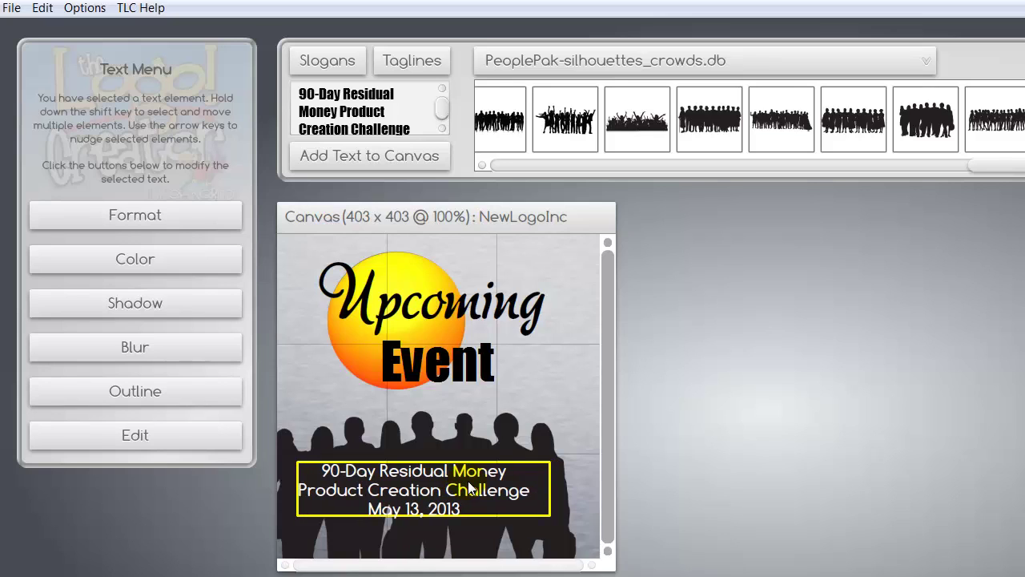
key("Left")
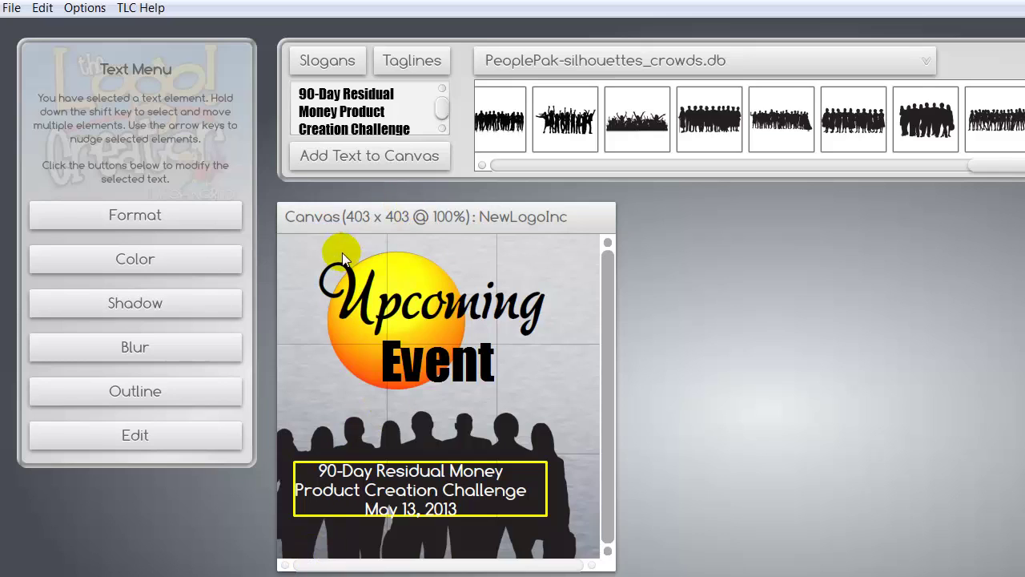
Nudge the crowd silhouette slightly to the left.
left_click(562, 257)
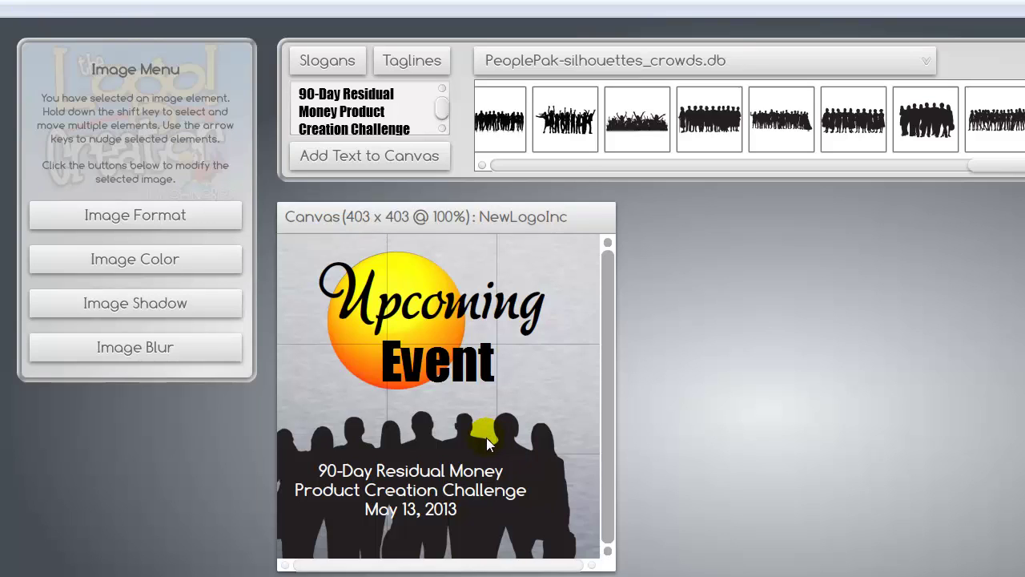
left_click(471, 432)
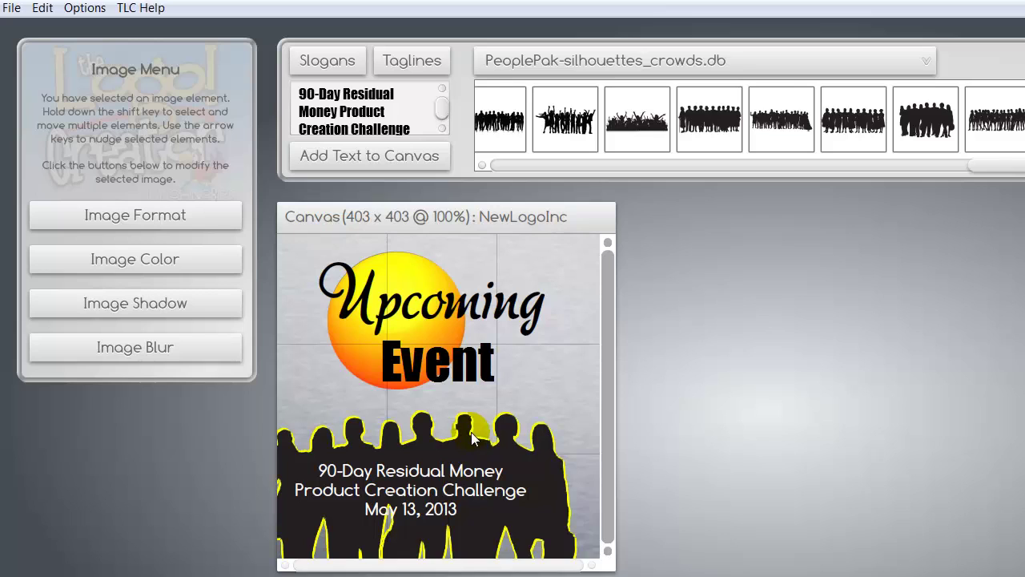
key("Left")
key("Left")
key("Left")
key("Left")
key("Left")
key("Left")
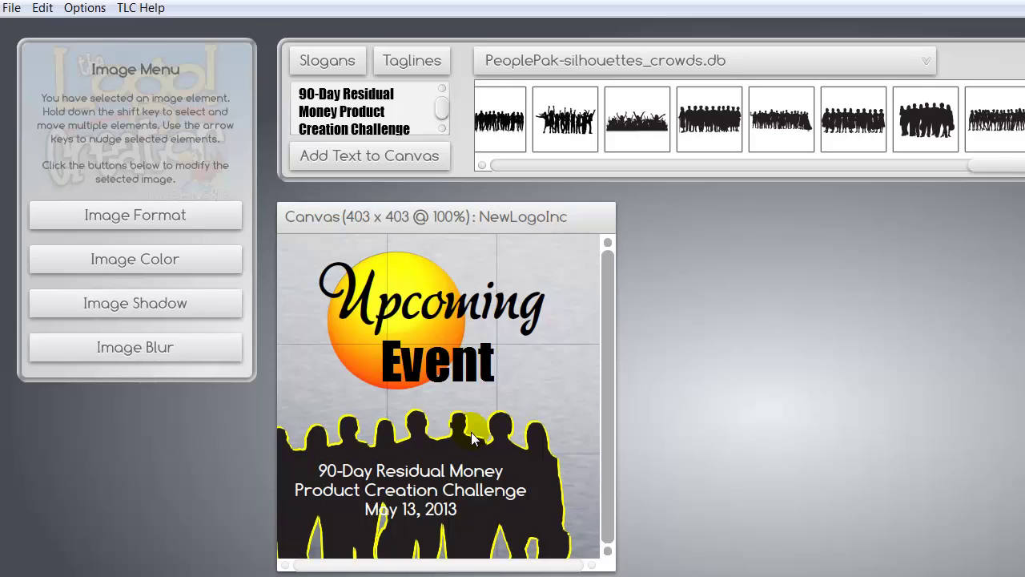
left_click(544, 363)
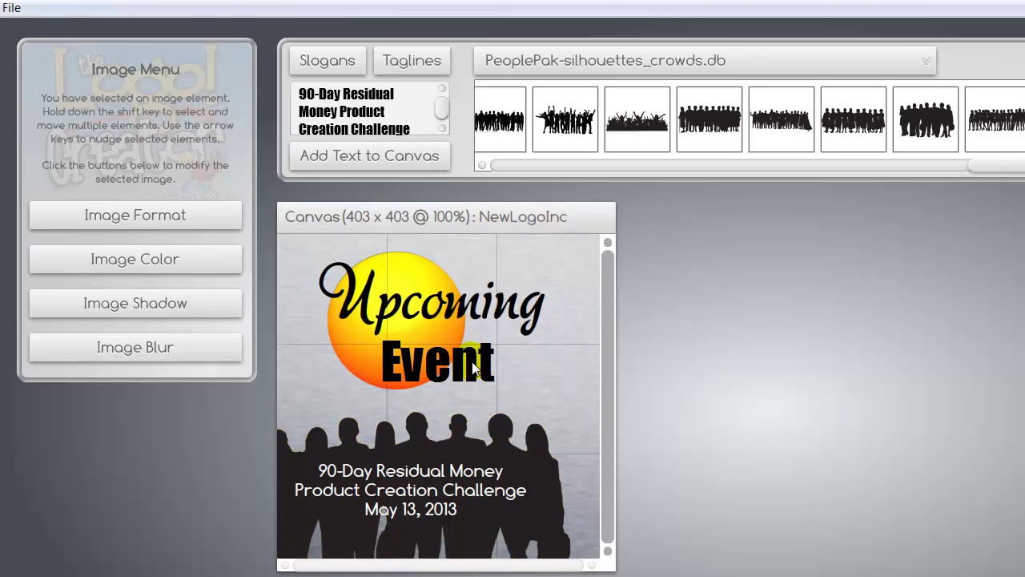
Nudge the word Event up and right so it sits centred beneath Upcoming.
left_click(473, 368)
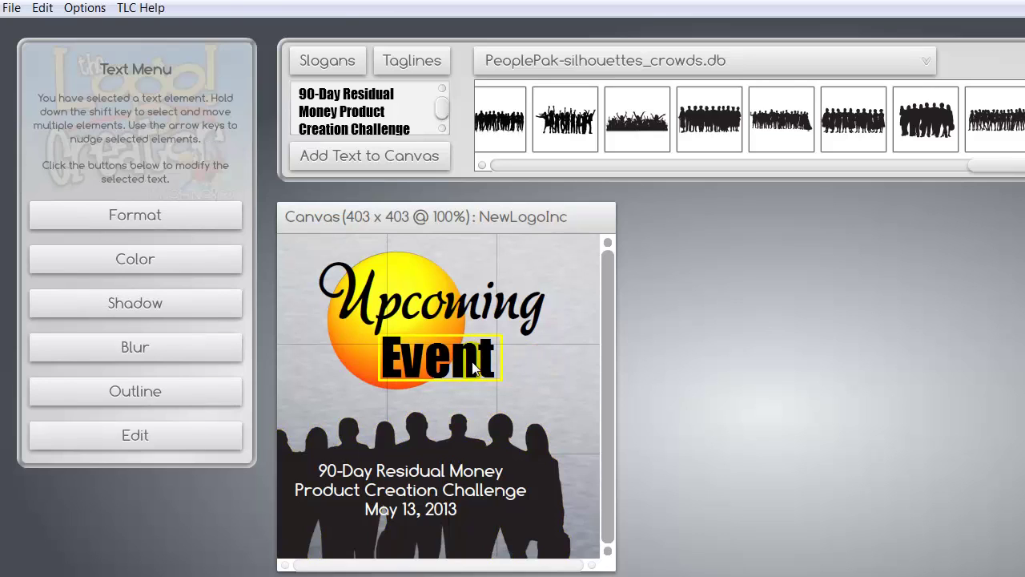
key("Right")
key("Right")
key("Right")
key("Right")
key("Right")
key("Right")
key("Right")
key("Right")
key("Up")
key("Up")
key("Up")
key("Up")
key("Up")
key("Up")
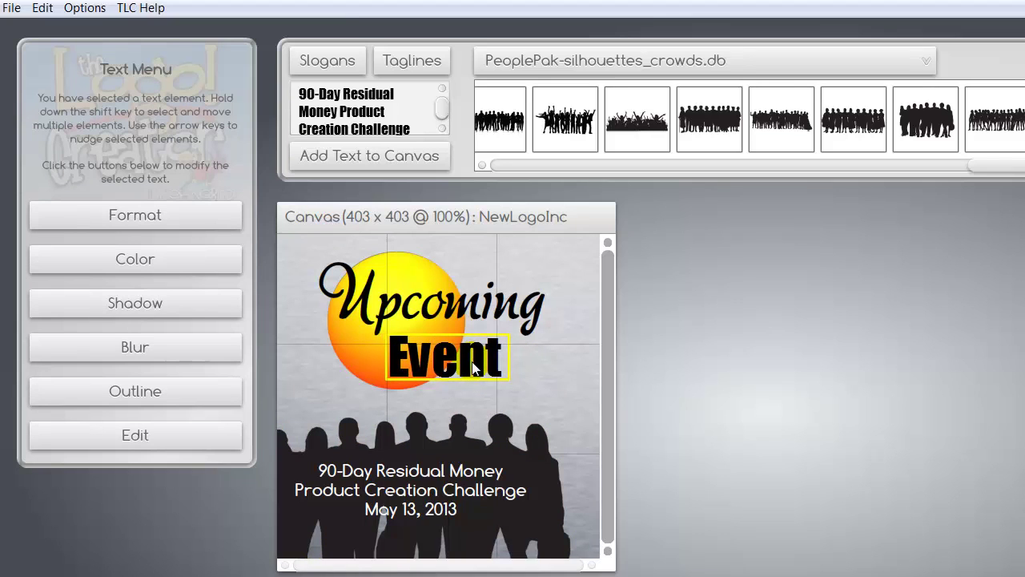
key("Right")
key("Right")
key("Right")
key("Right")
key("Right")
key("Right")
key("Right")
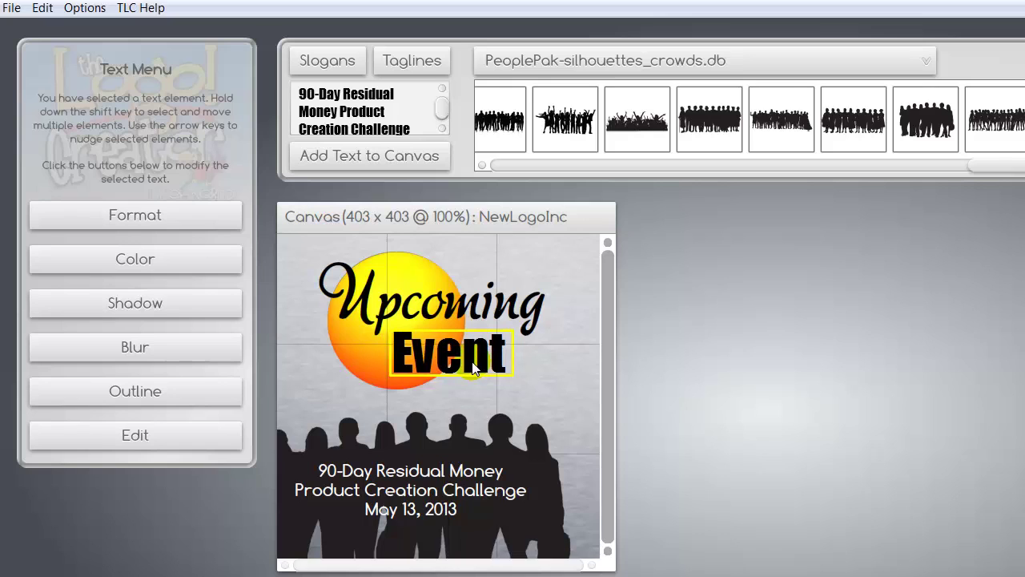
key("Down")
key("Down")
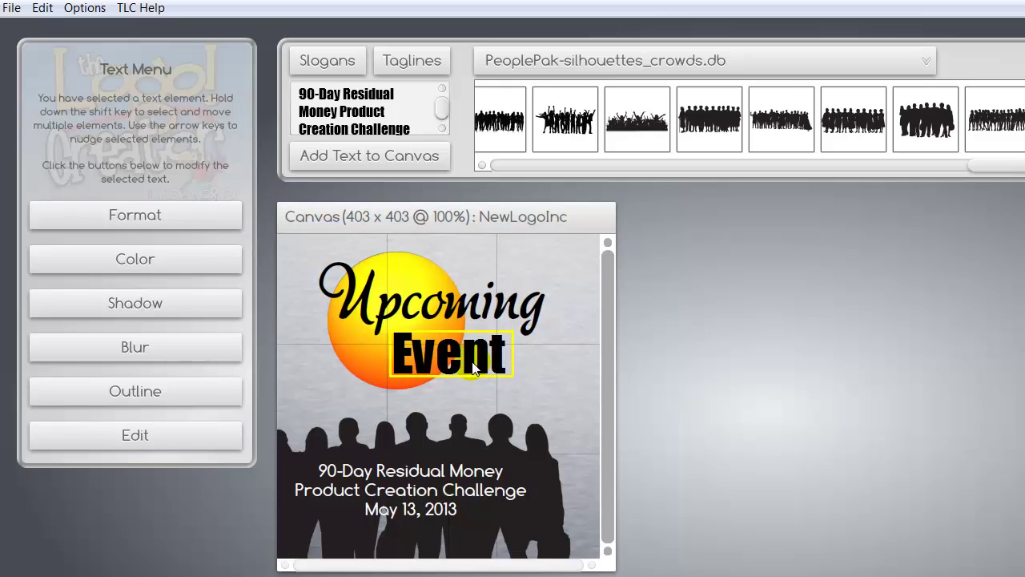
left_click(411, 267)
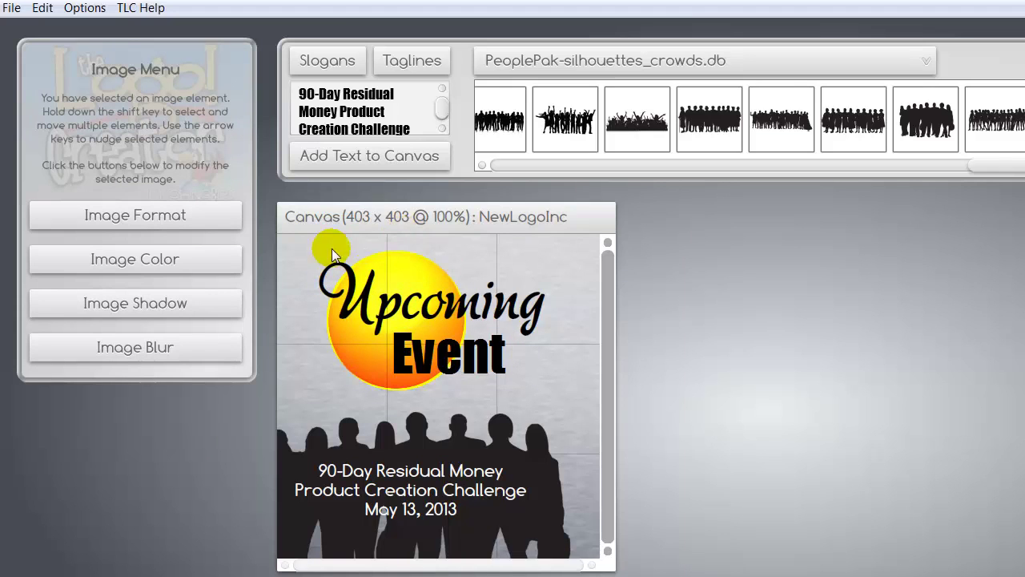
Set the yellow sphere's image angle to 113 so its orange shading swings left.
left_click(181, 217)
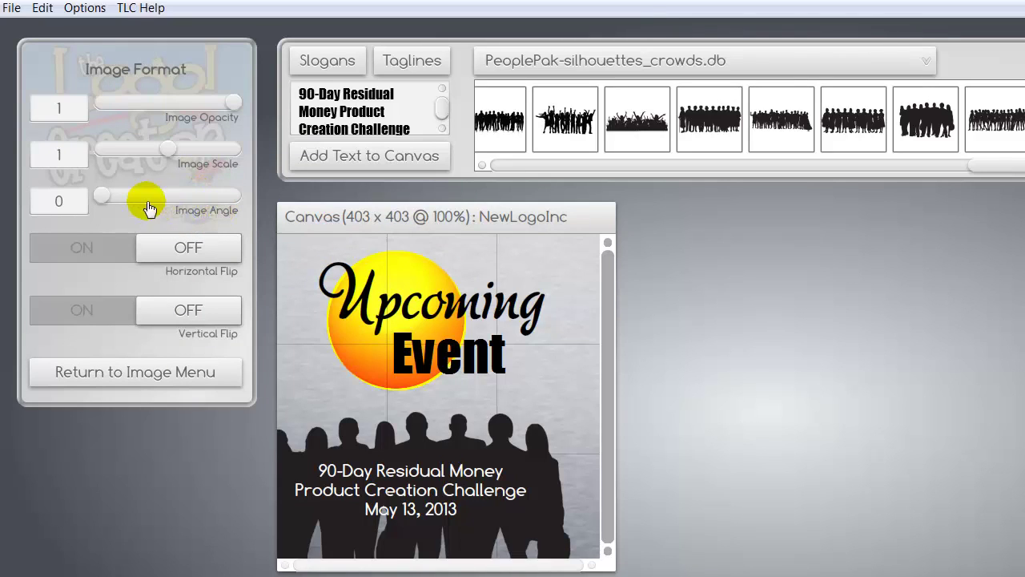
left_click_drag(103, 194, 137, 195)
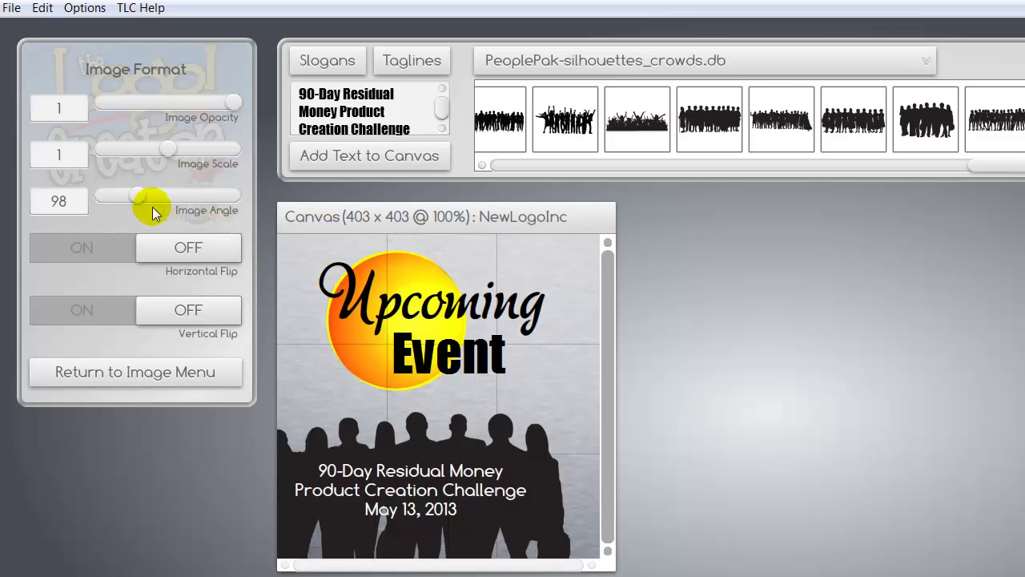
left_click_drag(141, 200, 148, 201)
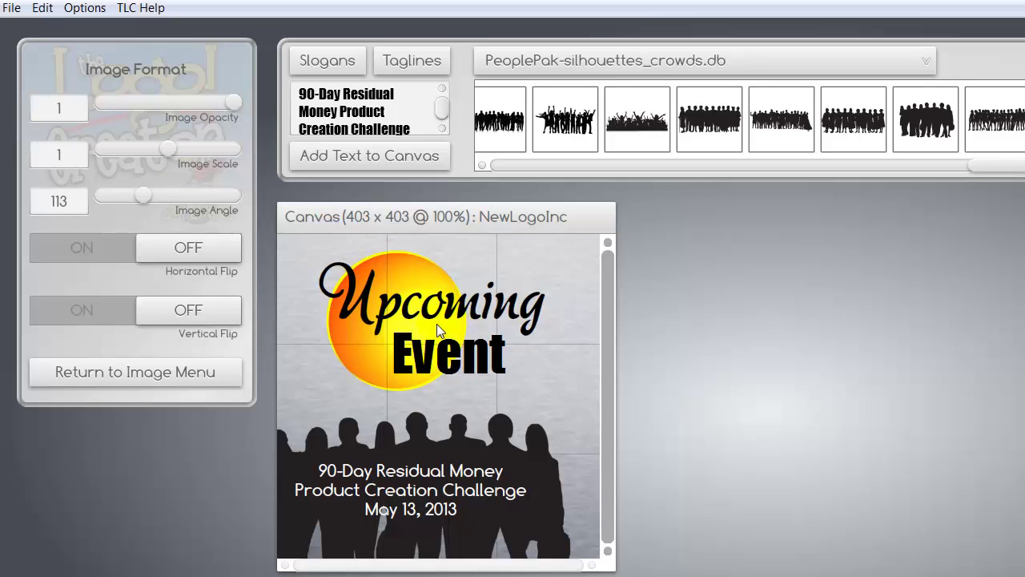
left_click(348, 261)
left_click(311, 339)
Turn on the sphere's drop shadow with blur 10, distance 25 and angle 181.
left_click(122, 382)
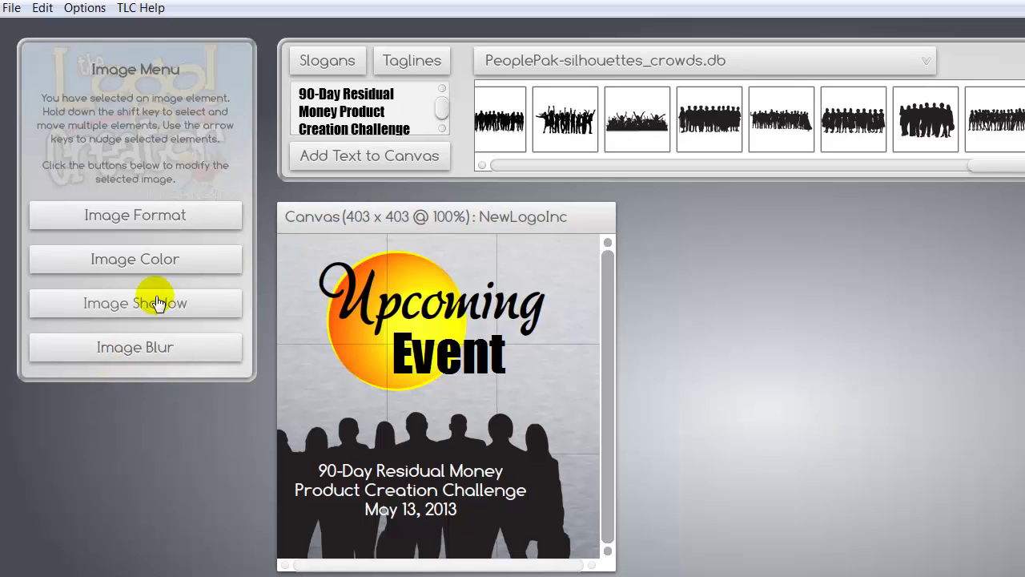
left_click(116, 304)
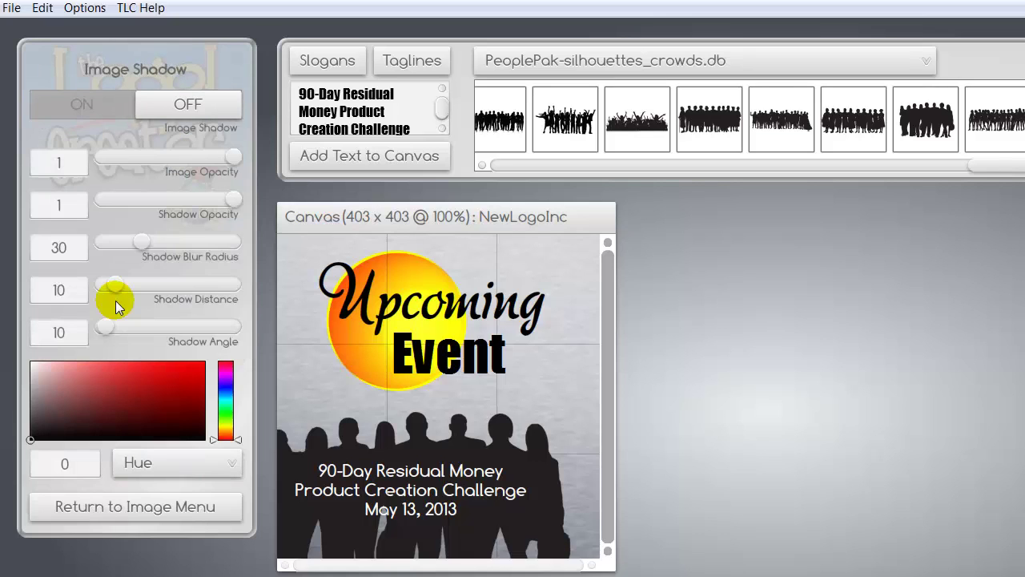
left_click(84, 107)
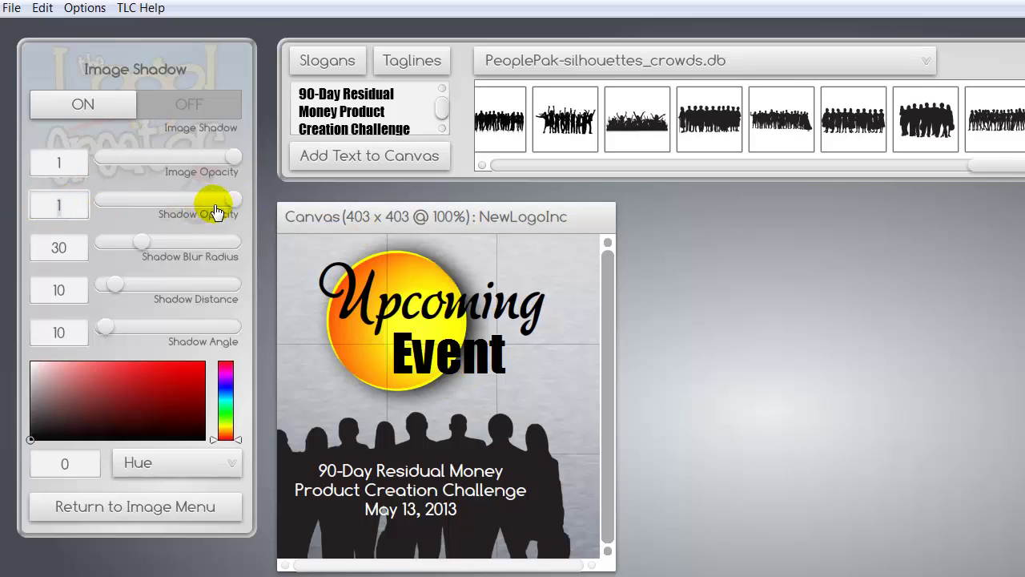
left_click_drag(228, 209, 223, 210)
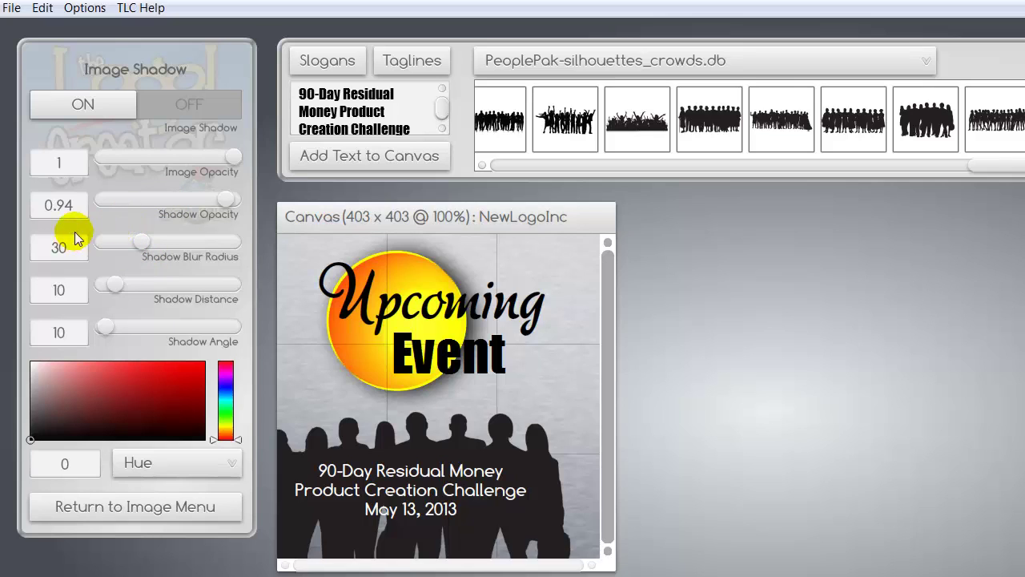
left_click_drag(142, 242, 116, 253)
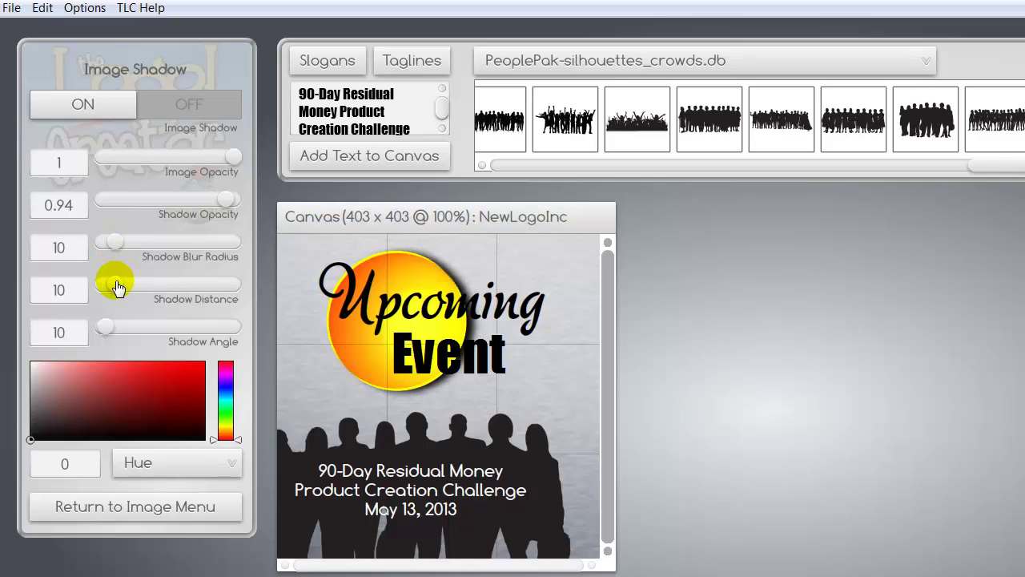
left_click_drag(117, 286, 138, 293)
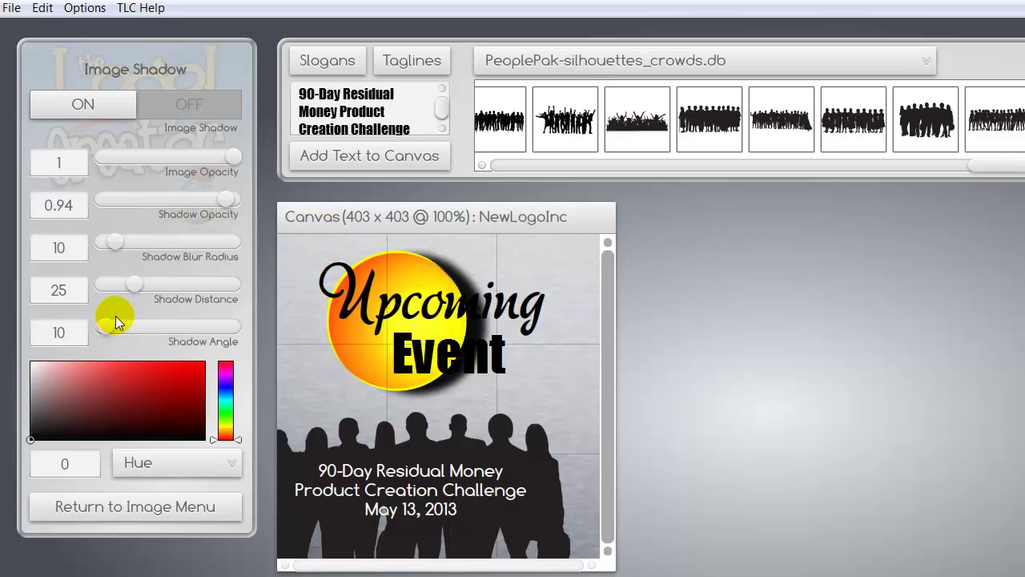
left_click_drag(116, 317, 171, 331)
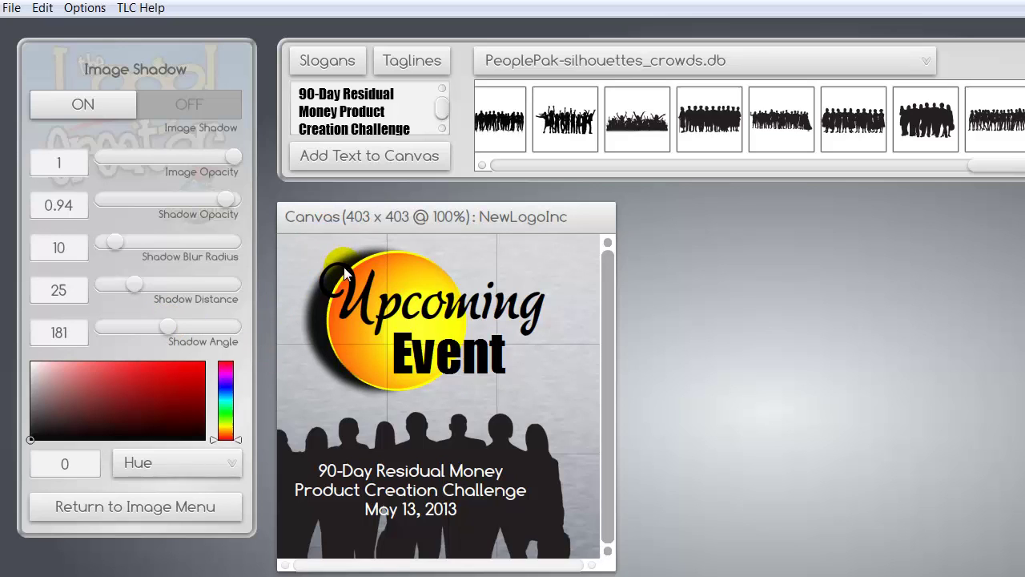
Lower the sphere's shadow opacity to 0.15.
left_click(326, 371)
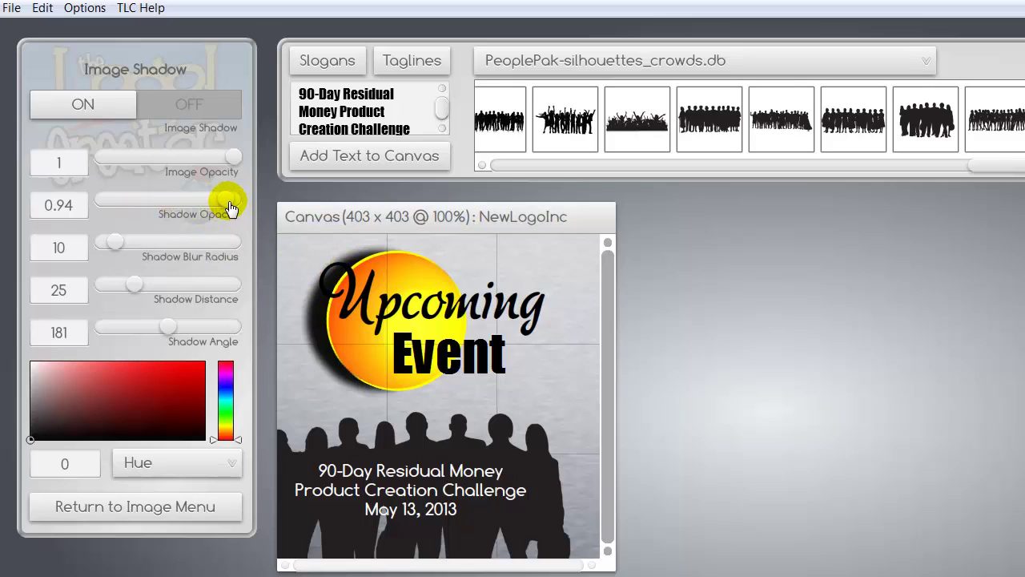
left_click_drag(230, 208, 115, 213)
left_click(157, 205)
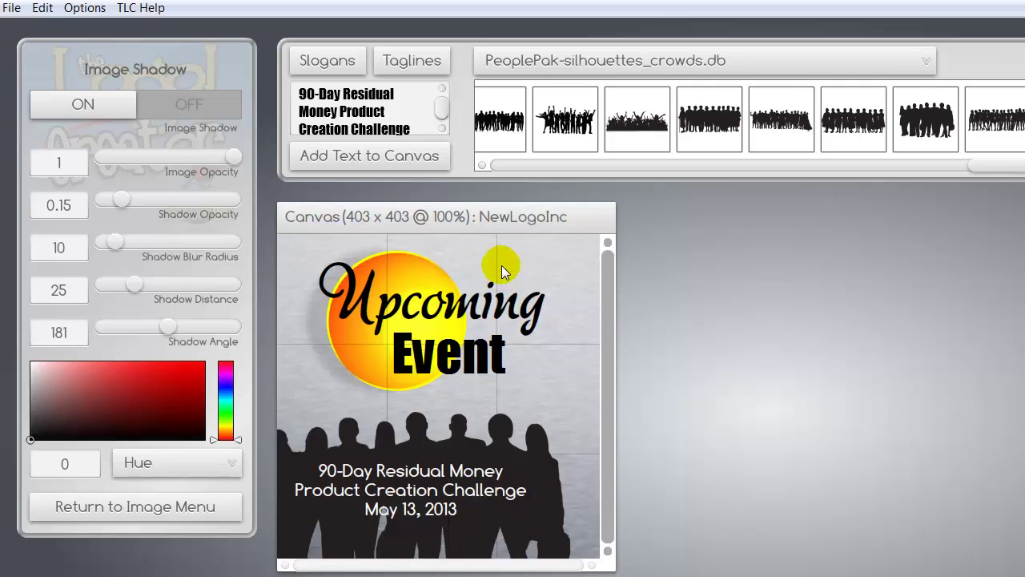
Turn on a white (ffffff) outline around the word Upcoming.
left_click(520, 308)
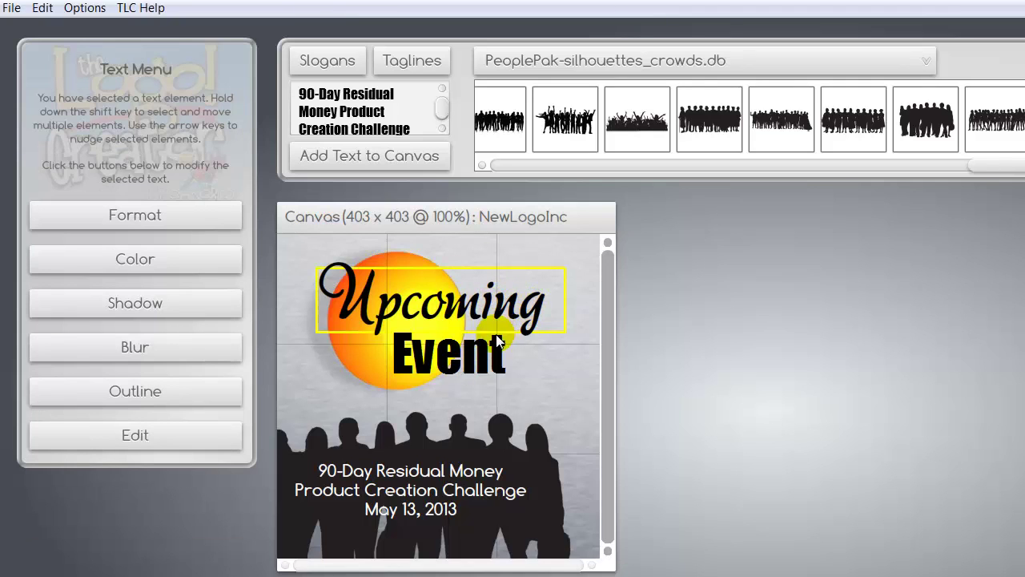
left_click(163, 397)
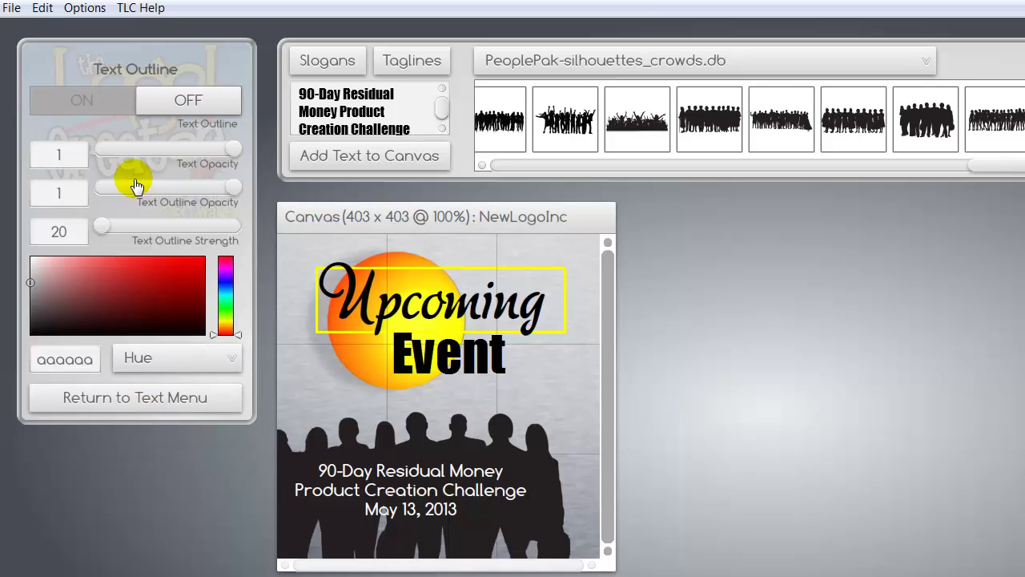
left_click(93, 99)
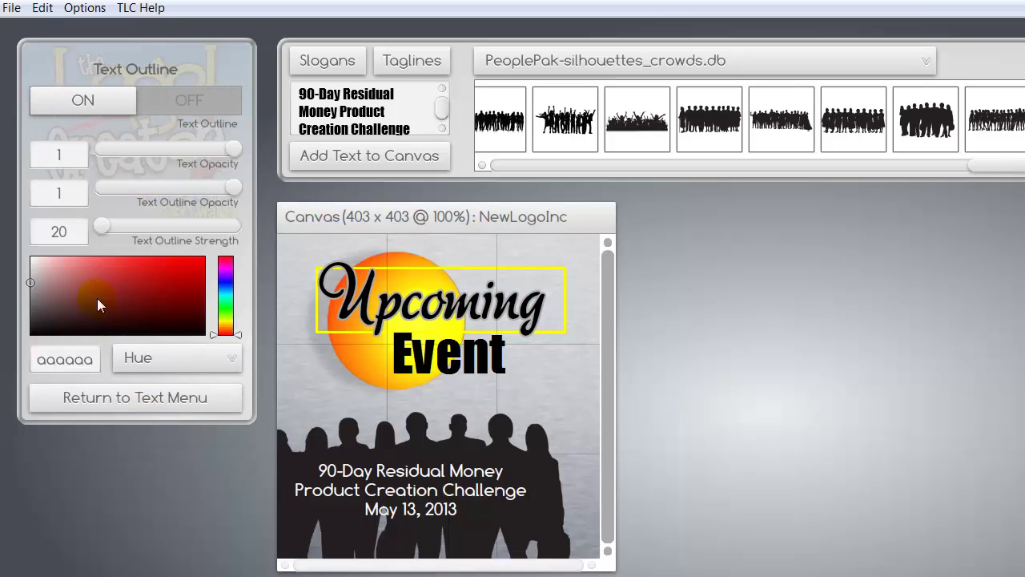
left_click(79, 360)
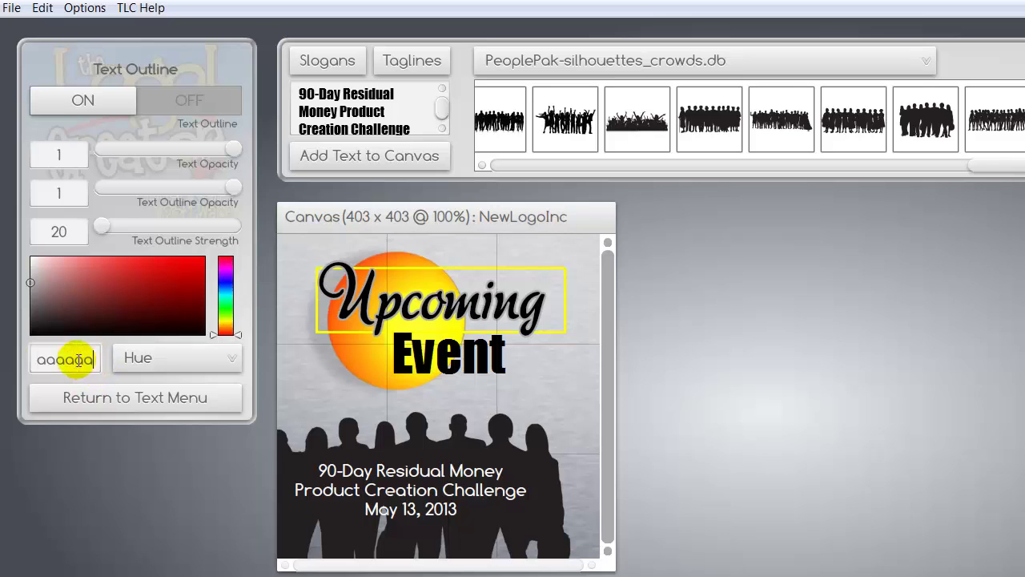
key("BackSpace")
key("BackSpace")
key("BackSpace")
key("BackSpace")
key("BackSpace")
key("BackSpace")
type("fff")
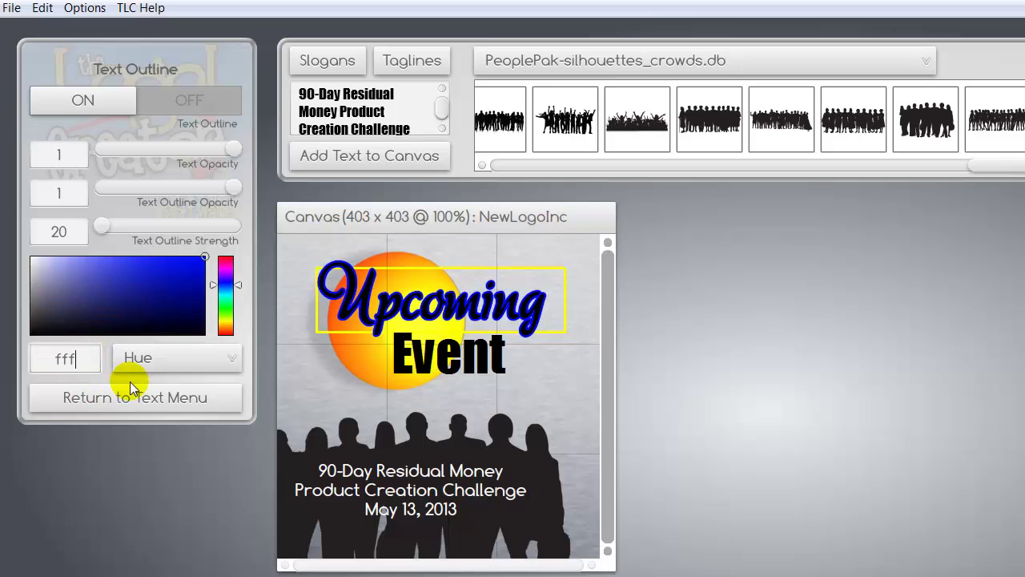
type("fff")
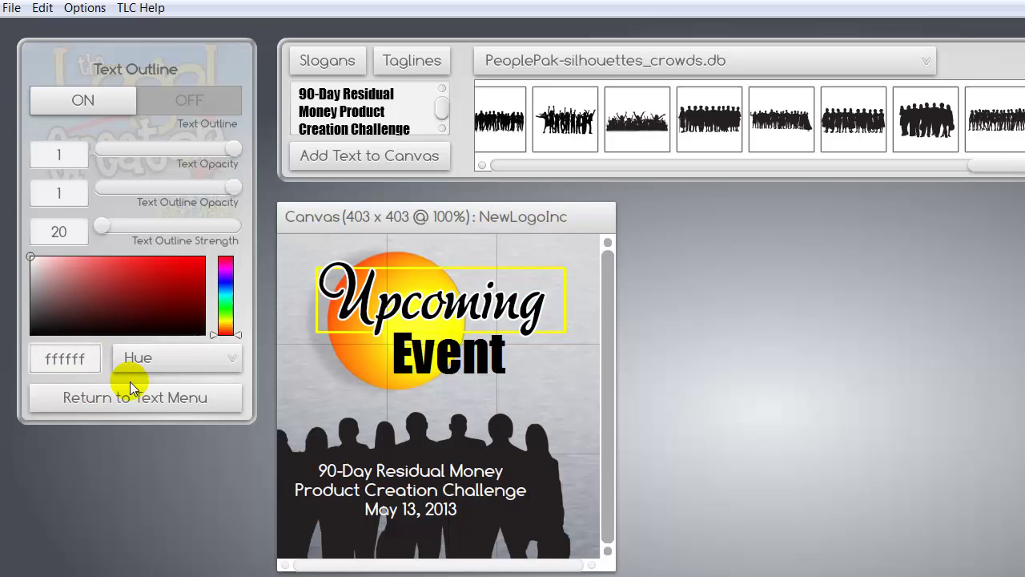
Select the word Event and return to its text options.
left_click(550, 379)
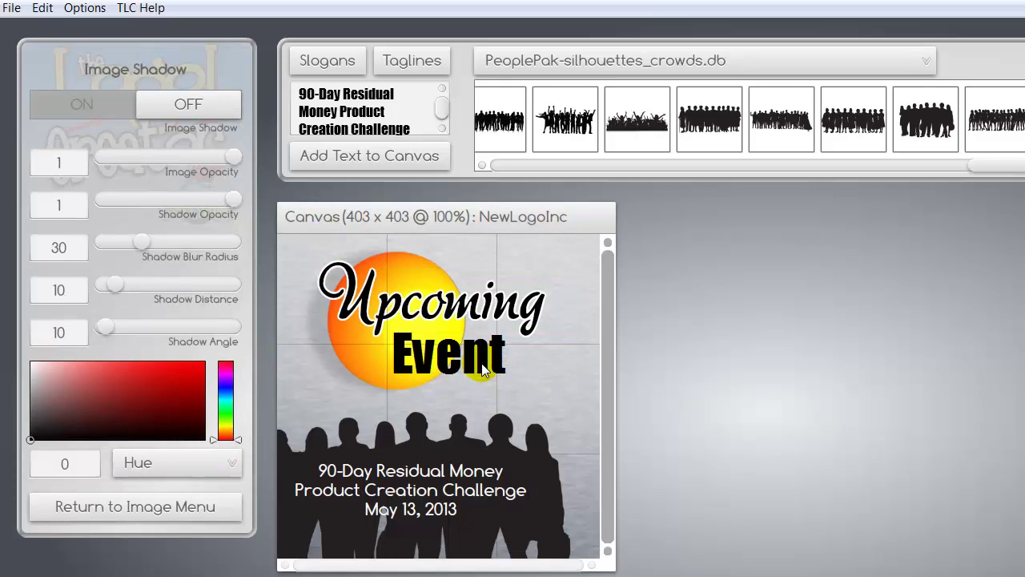
left_click(483, 370)
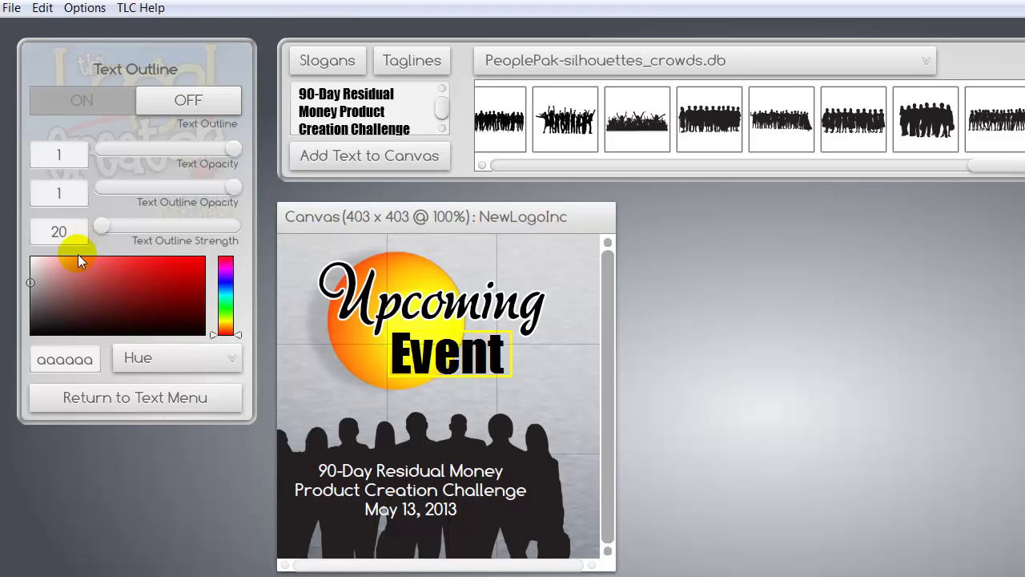
left_click(137, 400)
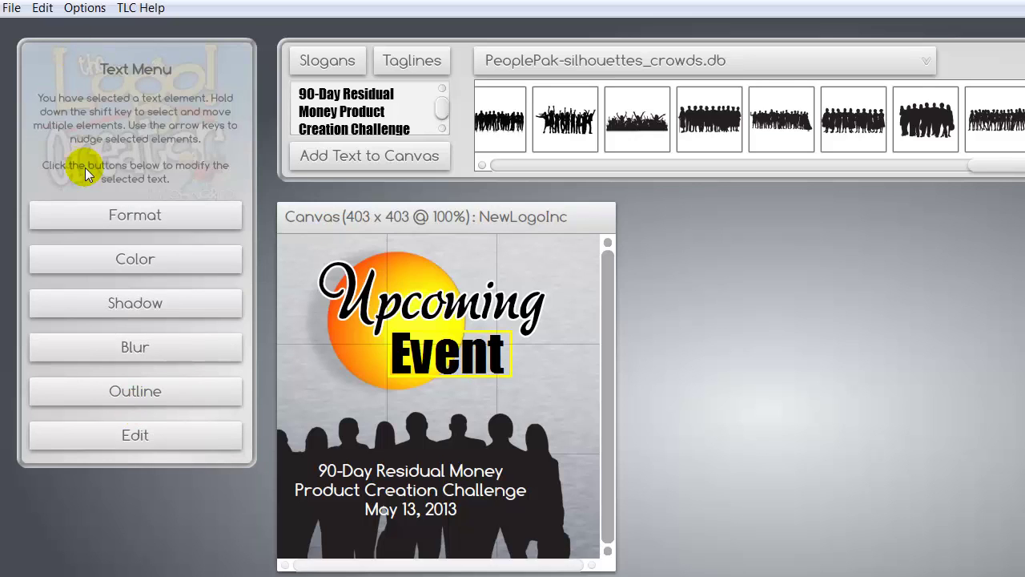
Fill Event with a linear gradient running from orange to black.
left_click(146, 258)
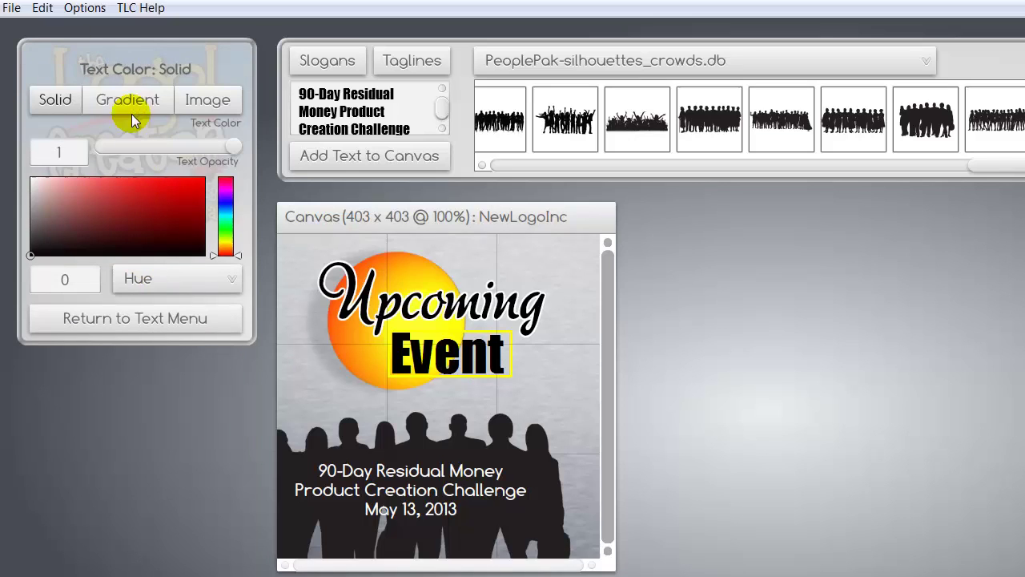
left_click(125, 105)
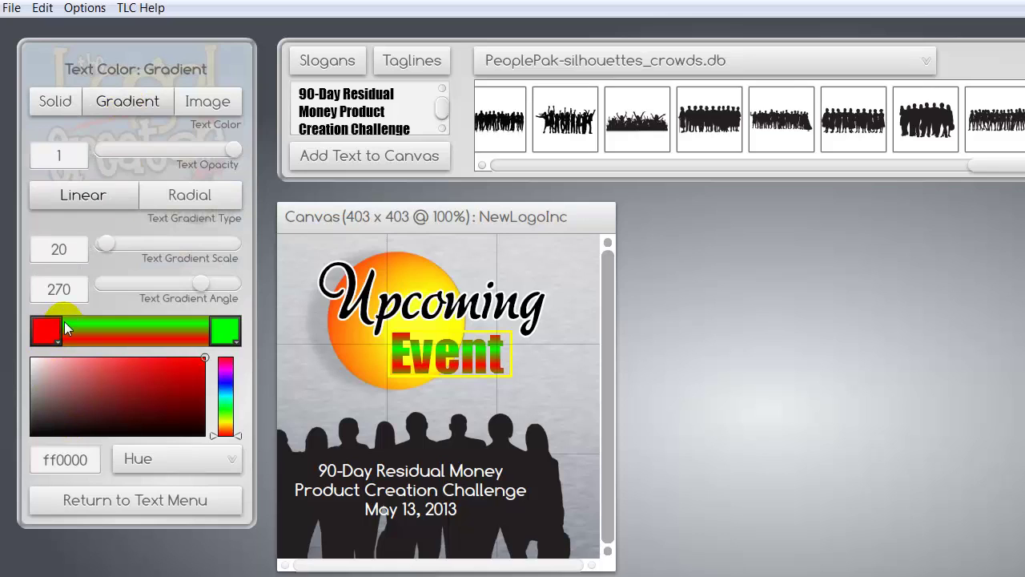
left_click(42, 333)
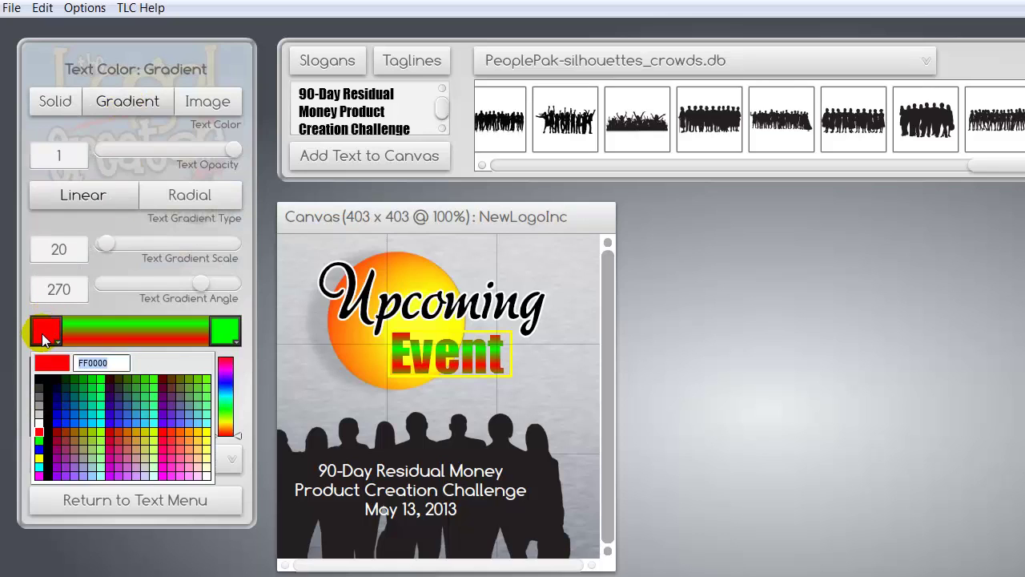
double_click(110, 362)
left_click(180, 431)
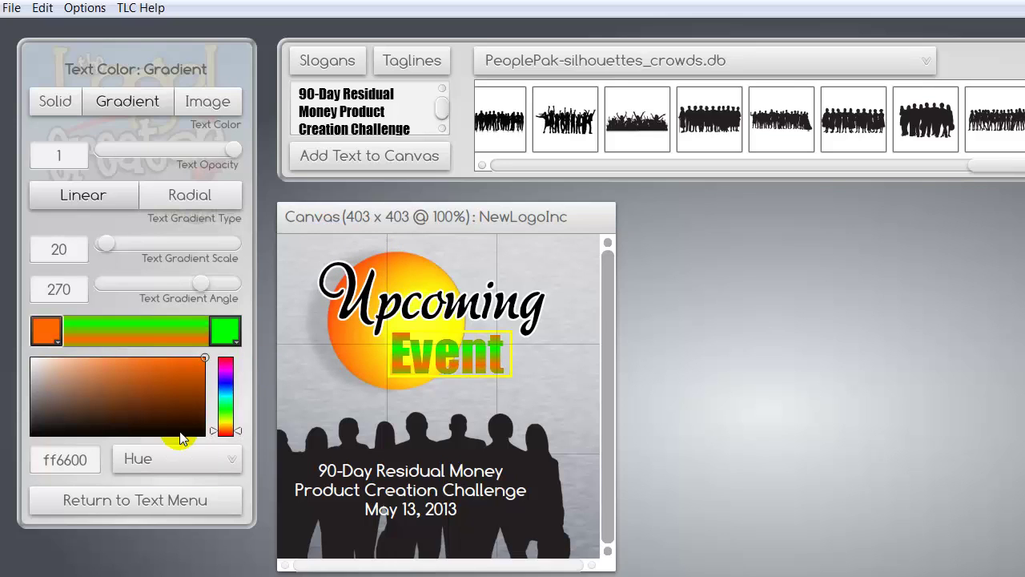
left_click(224, 331)
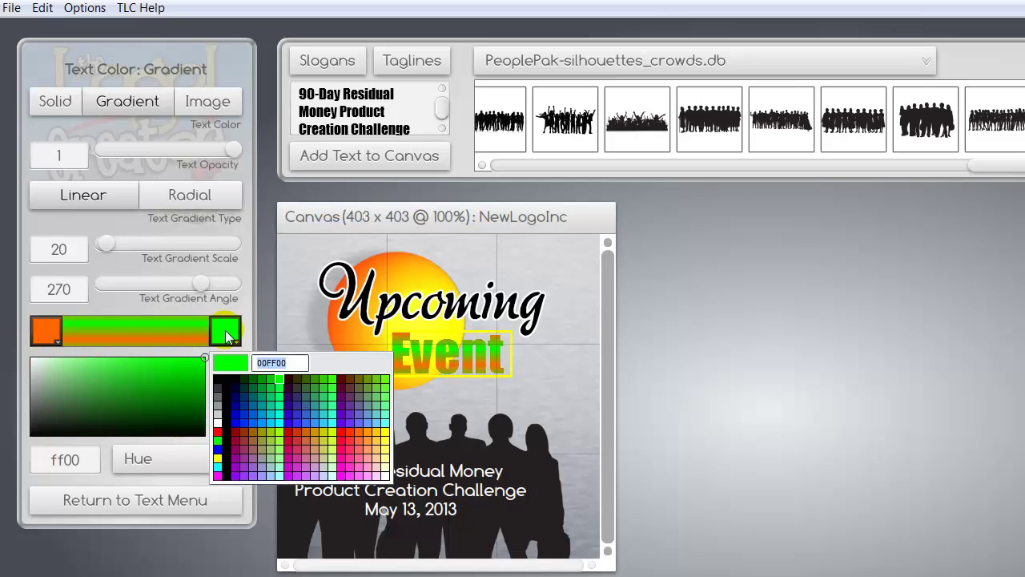
left_click(228, 380)
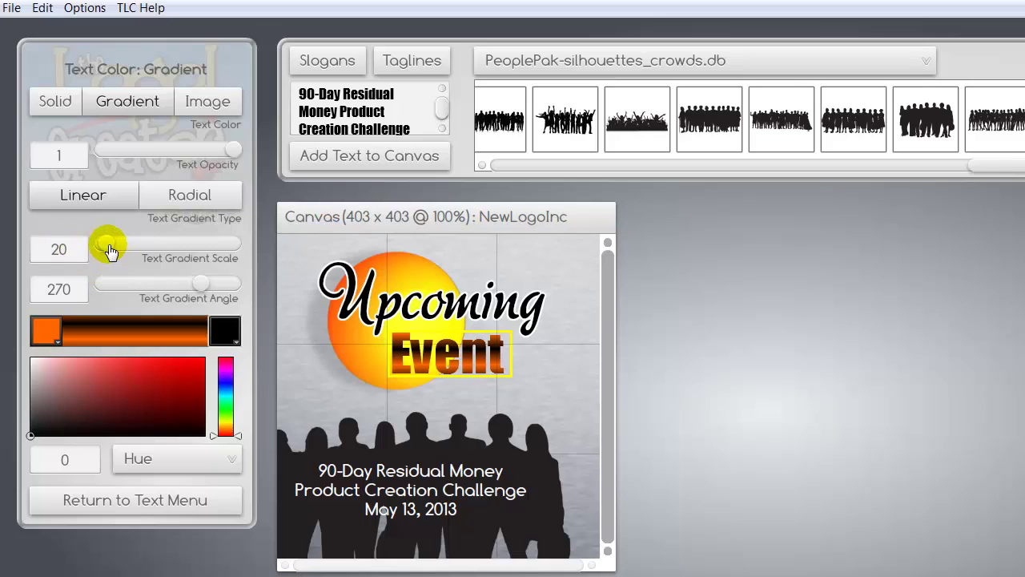
Set the Event gradient scale to 44 and its angle to 90.
mouse_move(110, 251)
left_mouse_down()
mouse_move(207, 256)
mouse_move(117, 254)
left_mouse_up()
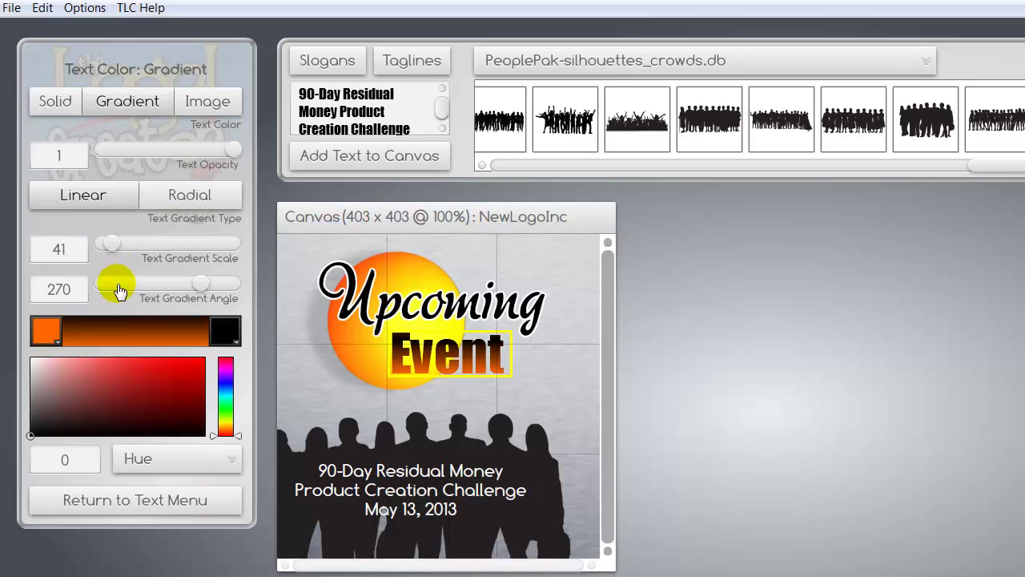
left_click_drag(201, 283, 137, 295)
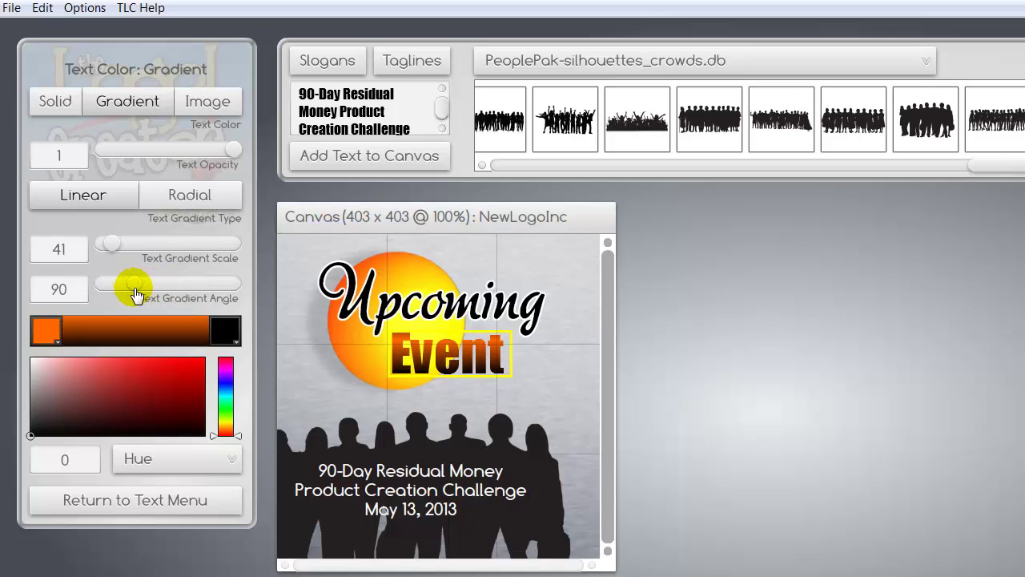
mouse_move(112, 244)
left_mouse_down()
mouse_move(131, 248)
mouse_move(116, 250)
left_mouse_up()
Change the orange gradient stop to hex FF371F, keeping the other end black.
left_click(50, 321)
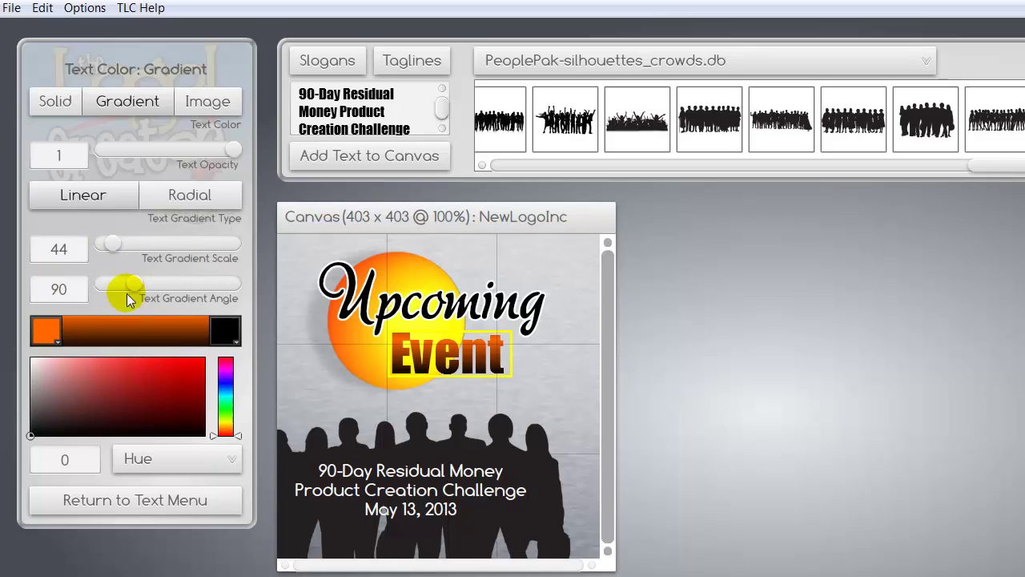
left_click(51, 329)
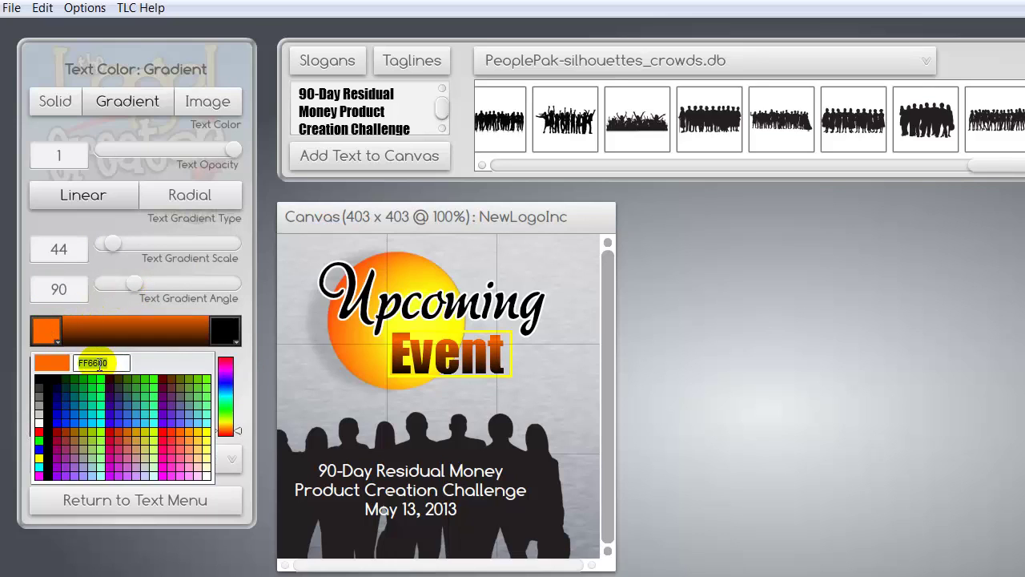
left_click_drag(118, 362, 46, 361)
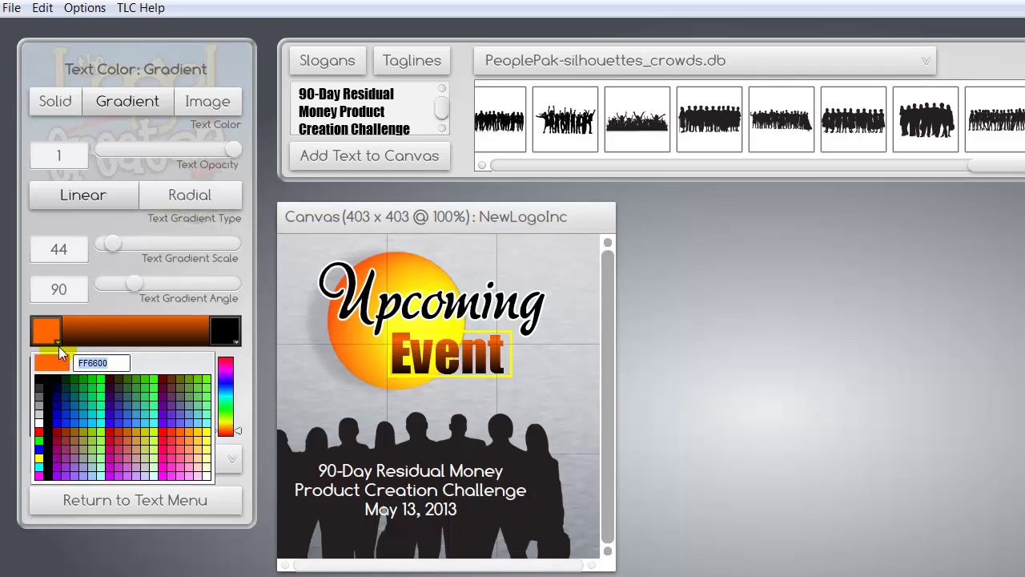
type("FF371F")
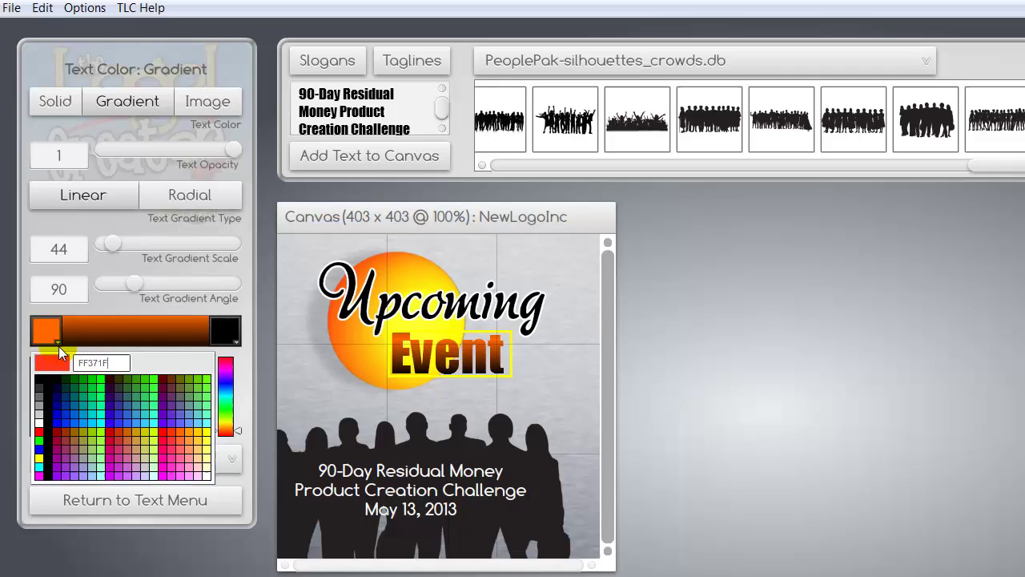
left_click(230, 325)
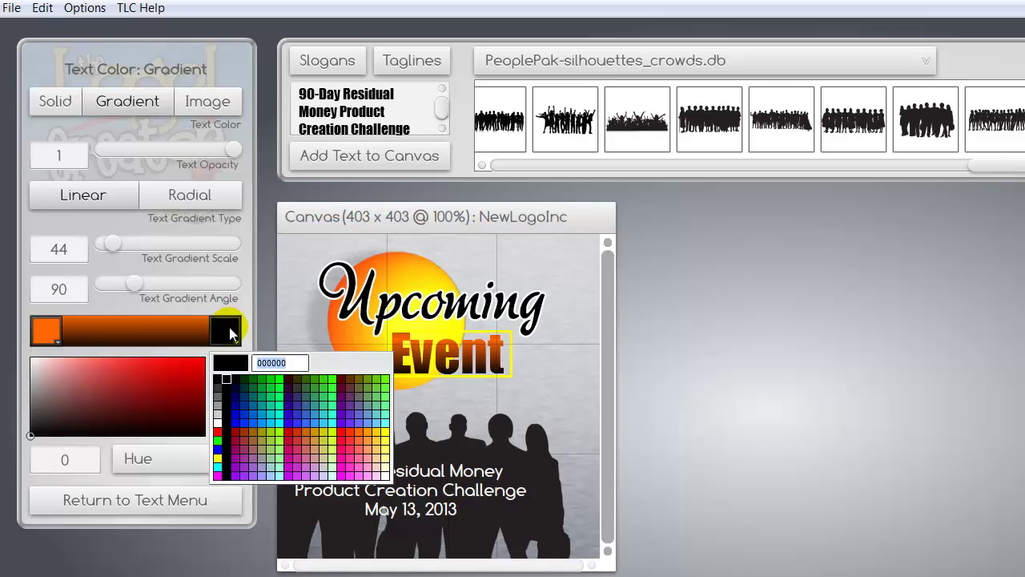
left_click(226, 383)
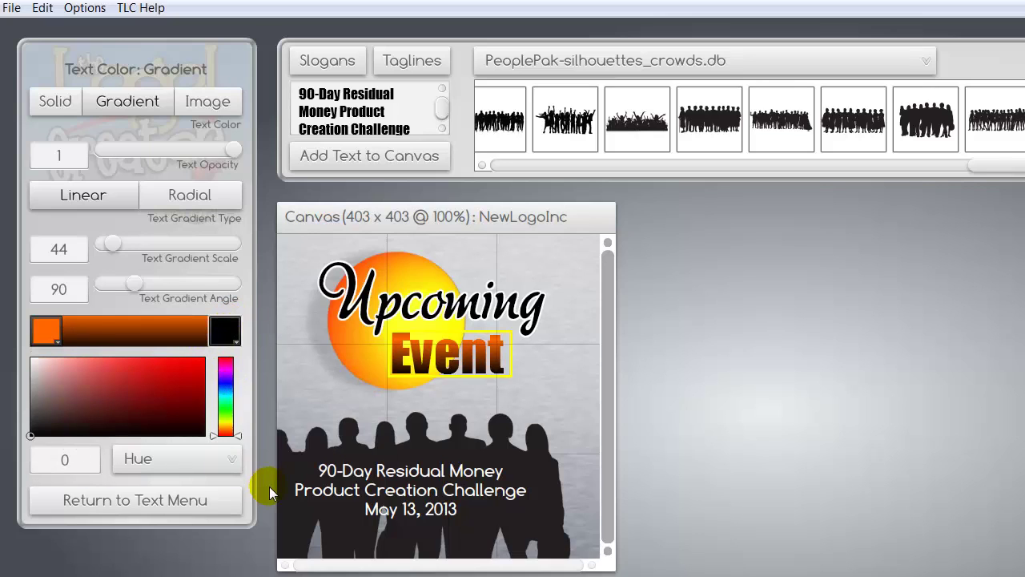
Give Event a white (ffffff) outline matching Upcoming.
left_click(122, 501)
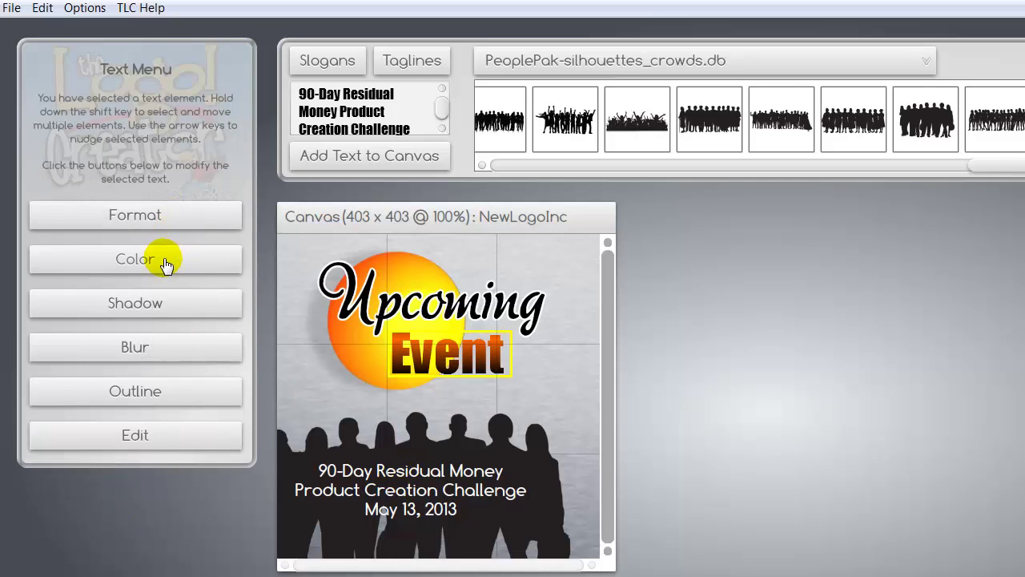
left_click(132, 391)
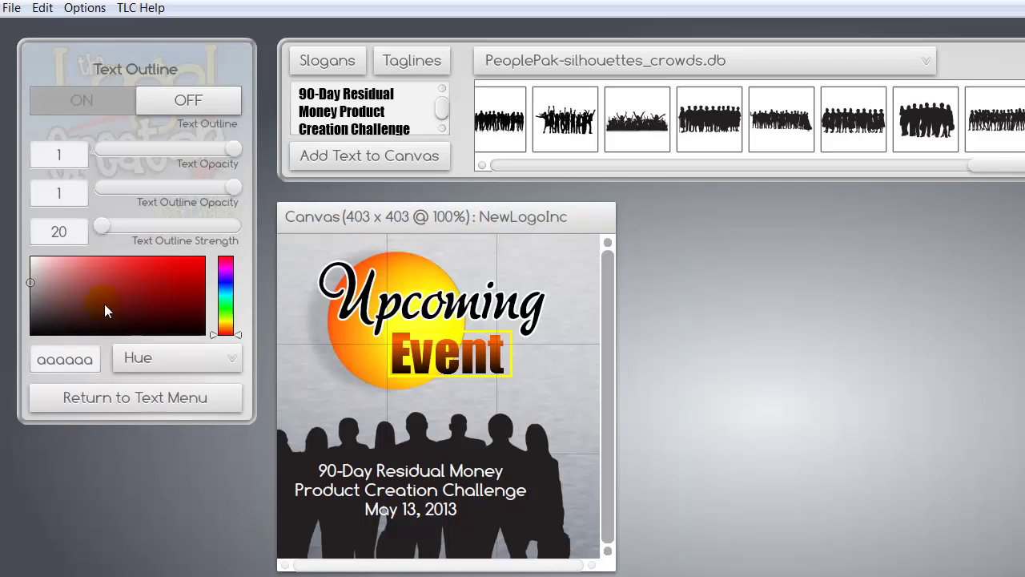
left_click(89, 361)
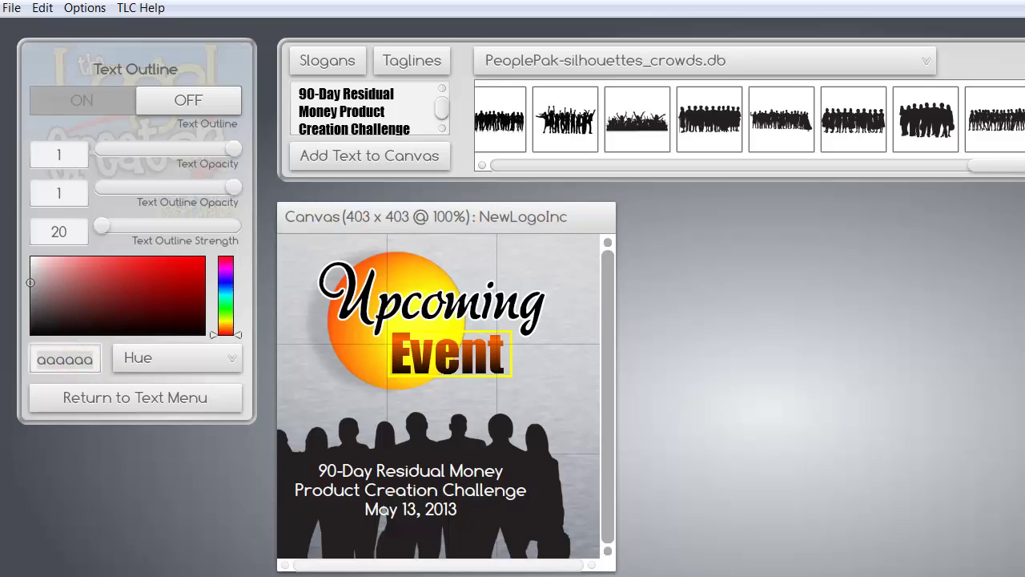
type("0")
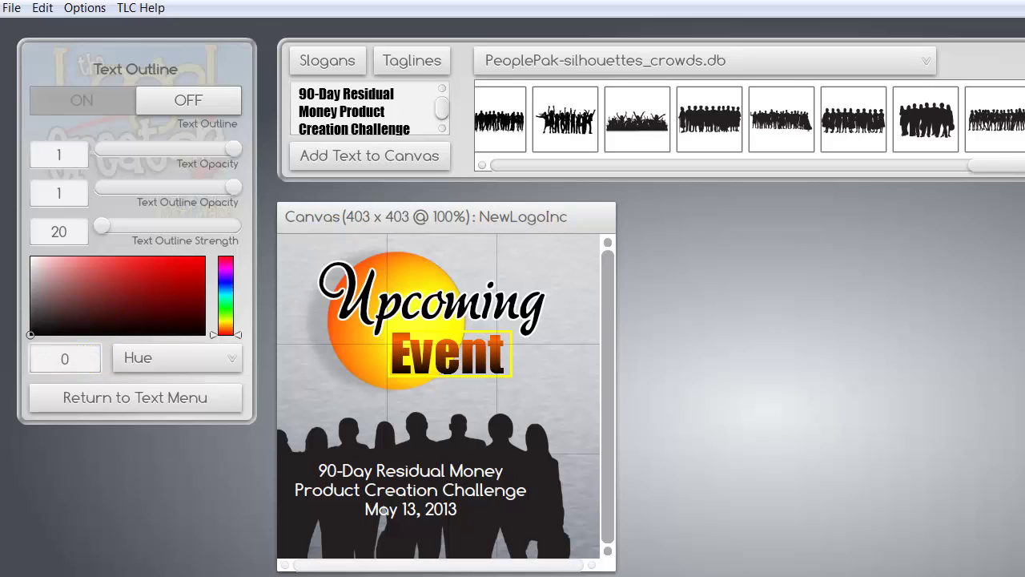
left_click(69, 355)
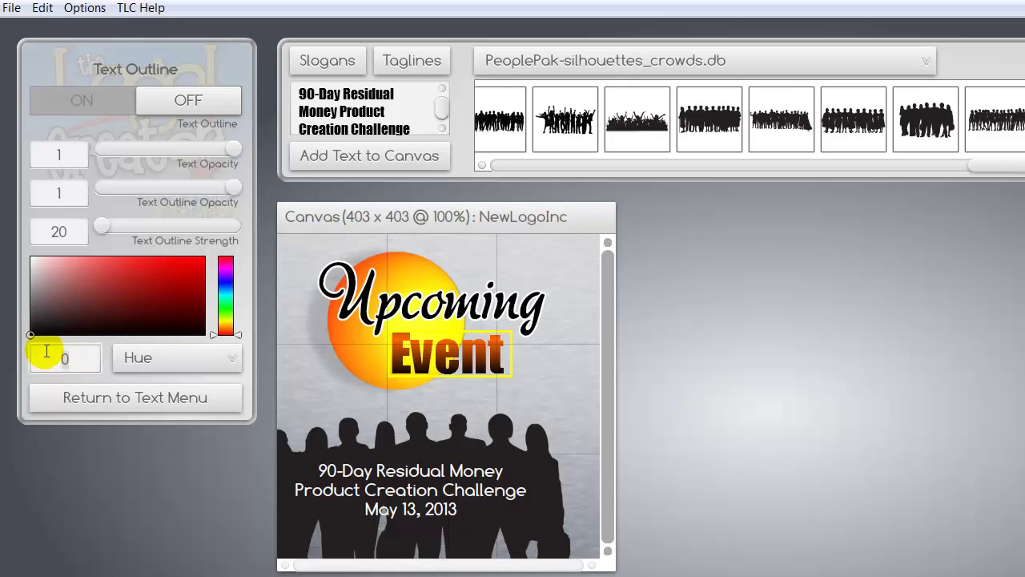
type("ffffff")
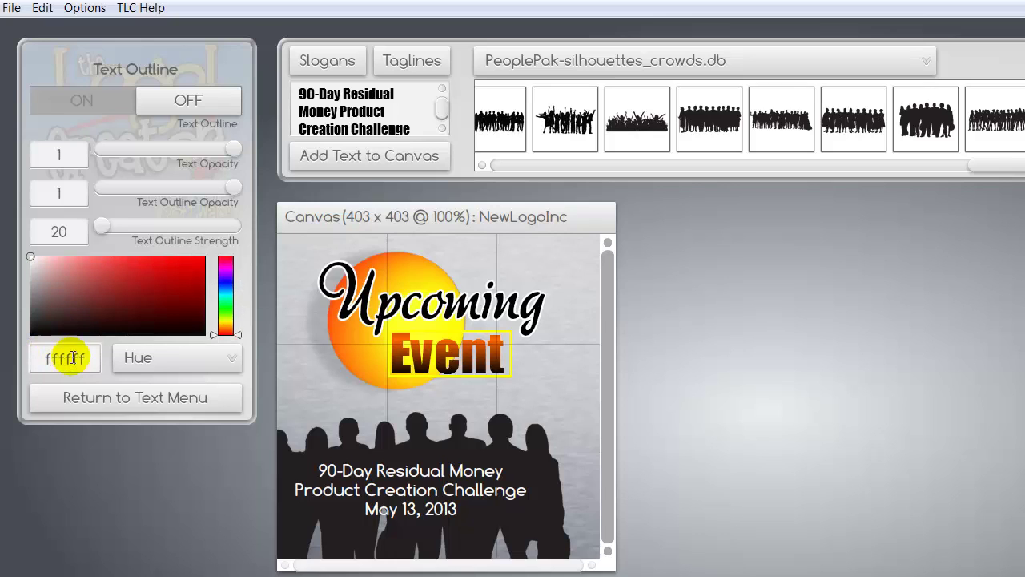
left_click(77, 99)
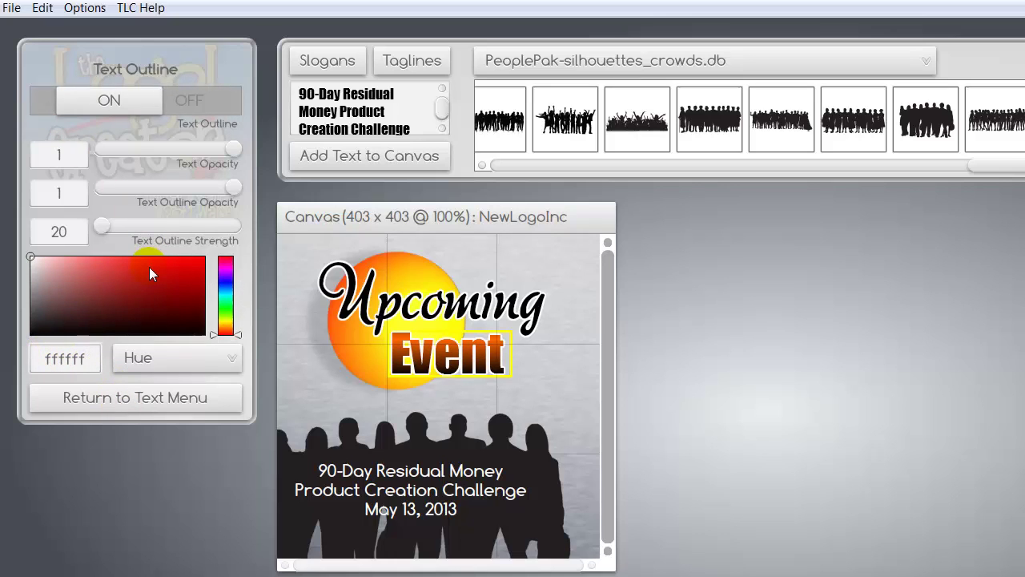
left_click(166, 406)
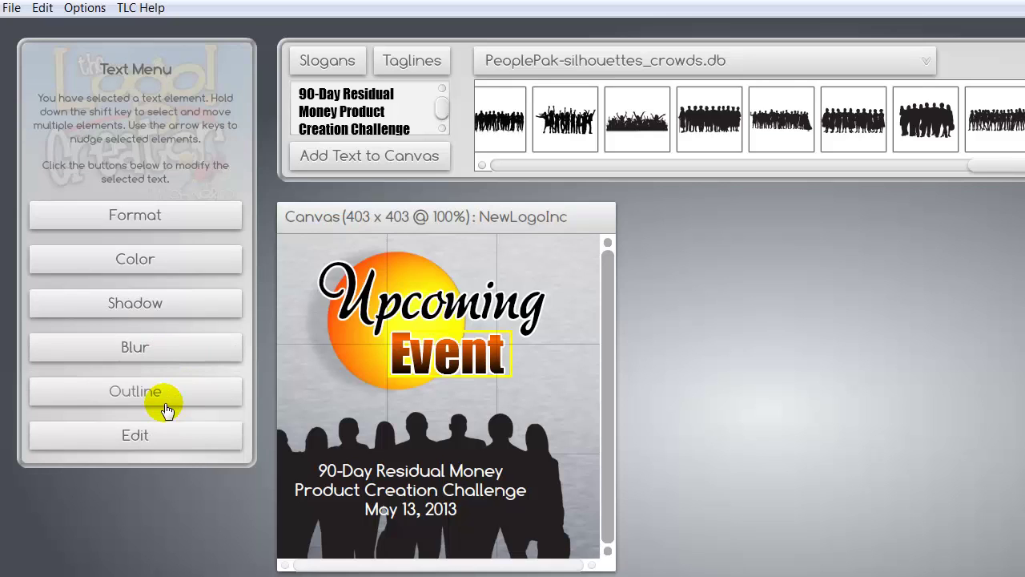
Raise the sphere's shadow opacity from 0.15 to 0.17.
left_click(543, 382)
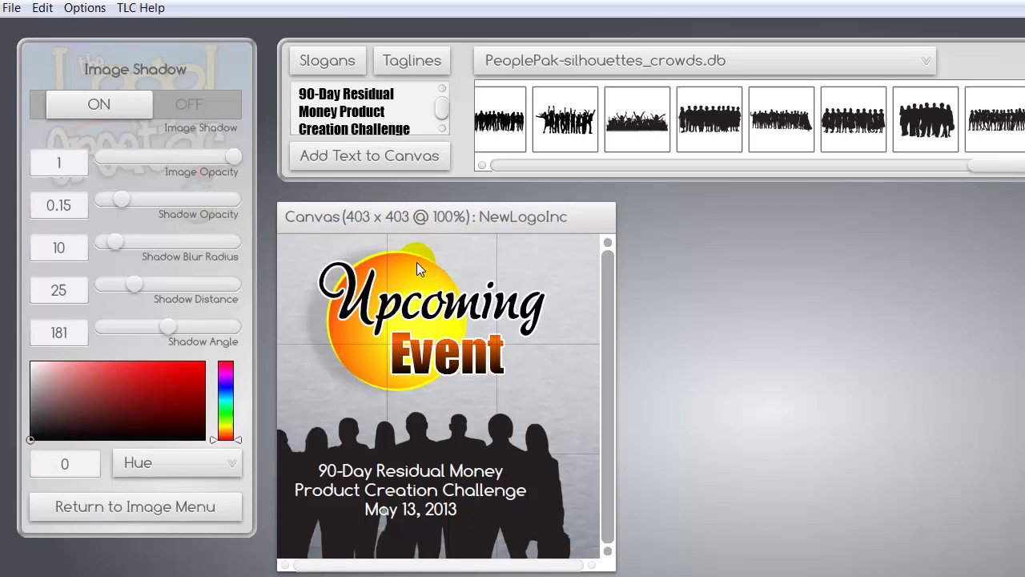
left_click(160, 506)
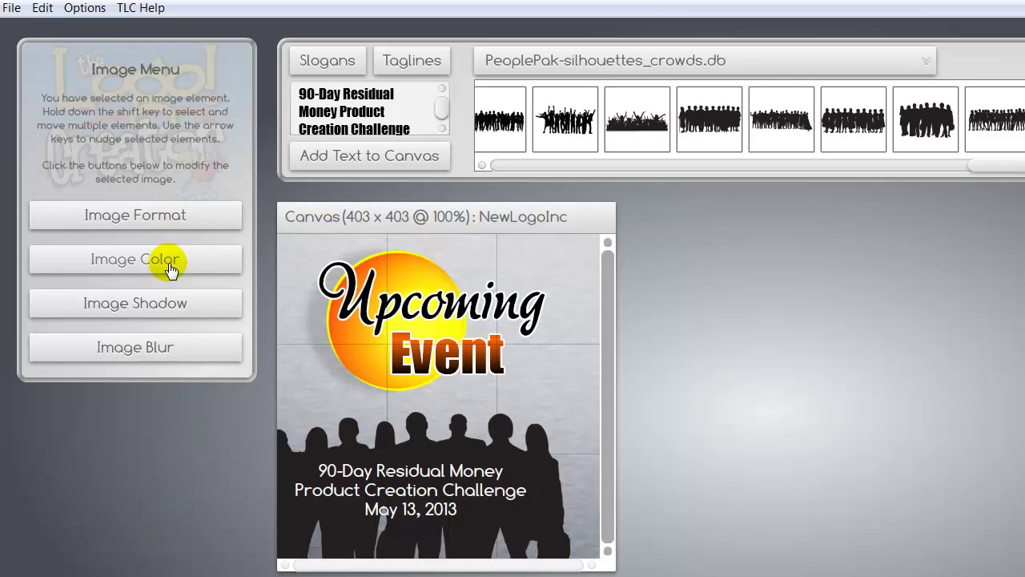
left_click(170, 262)
left_click(162, 214)
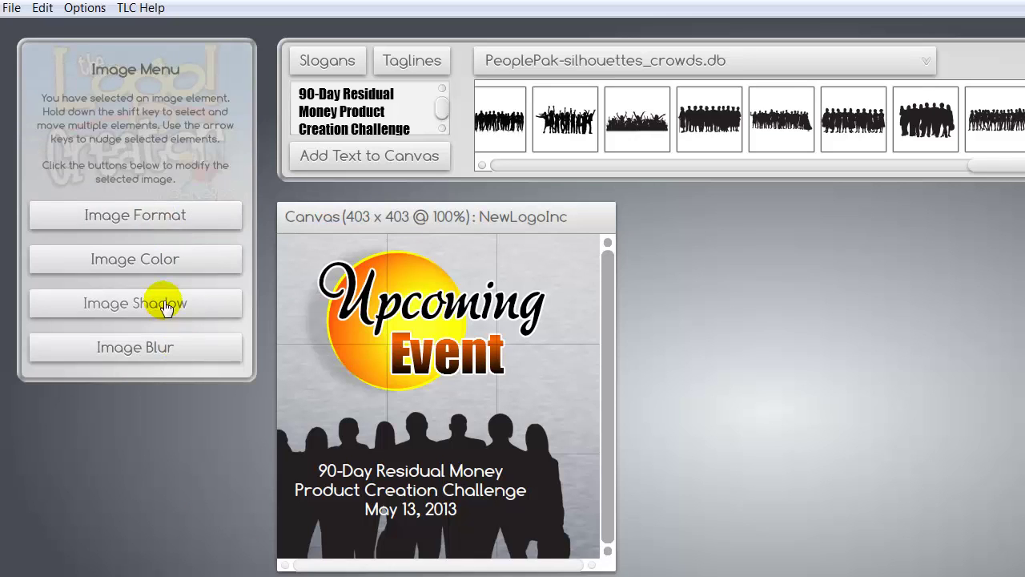
left_click(195, 302)
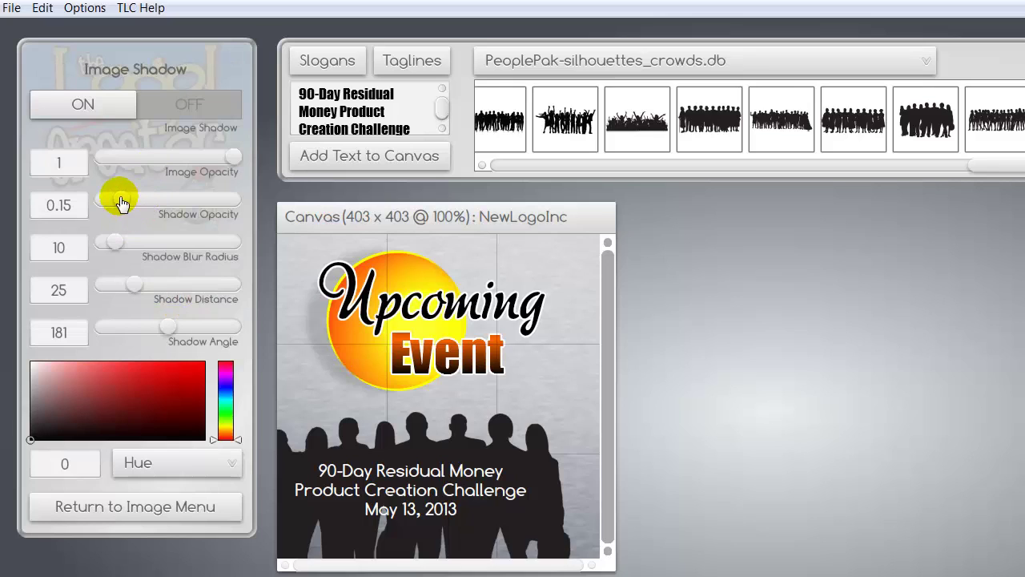
left_click_drag(121, 203, 126, 201)
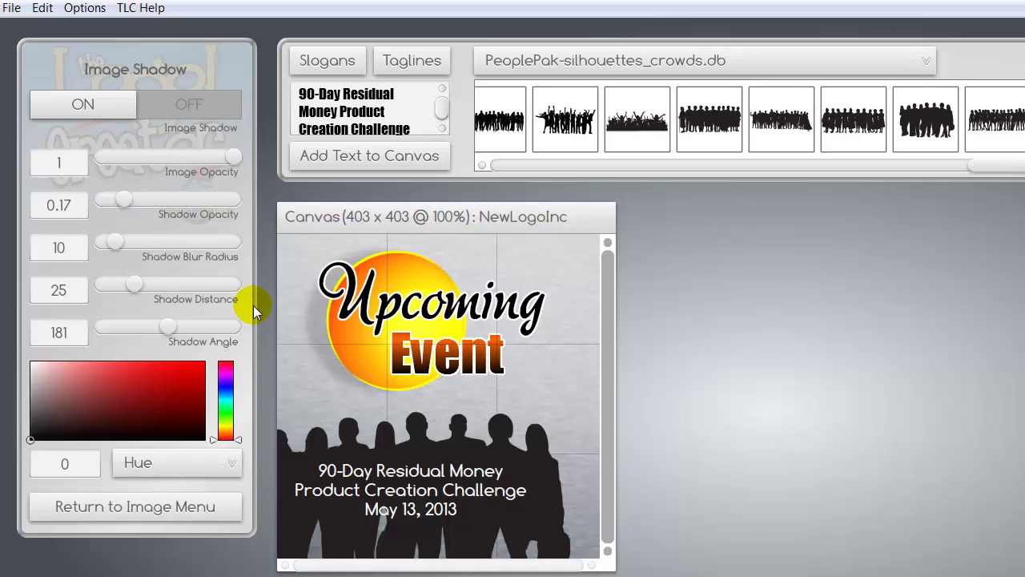
left_click(109, 506)
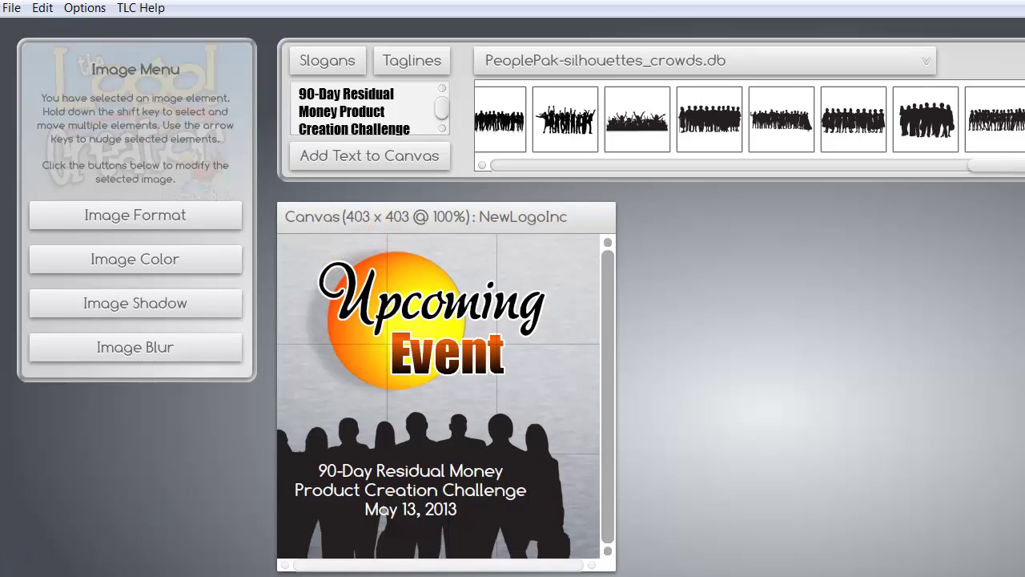
Save the graphic as a JPG into the images/blog folder.
left_click(11, 10)
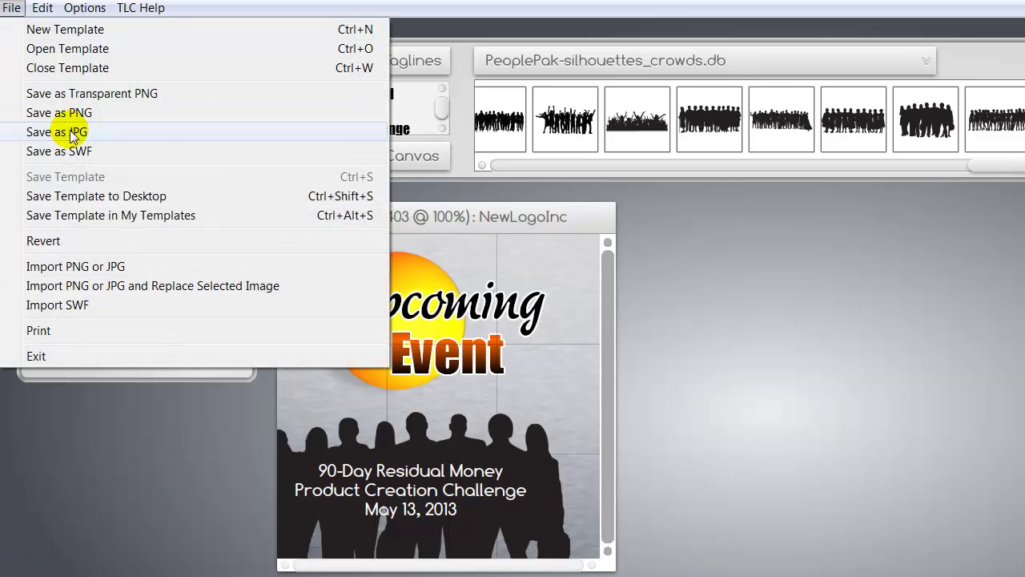
left_click(149, 119)
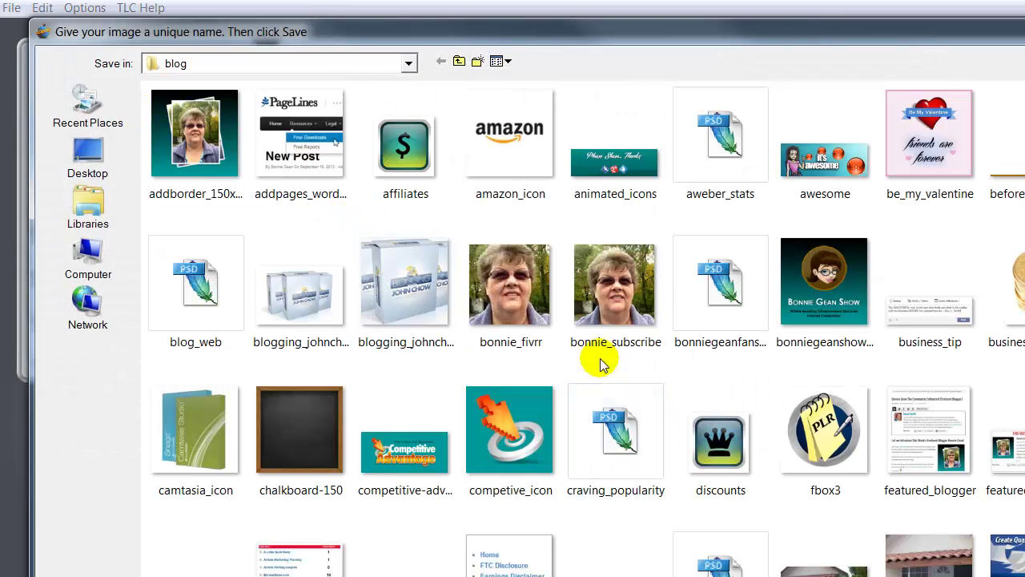
left_click(461, 64)
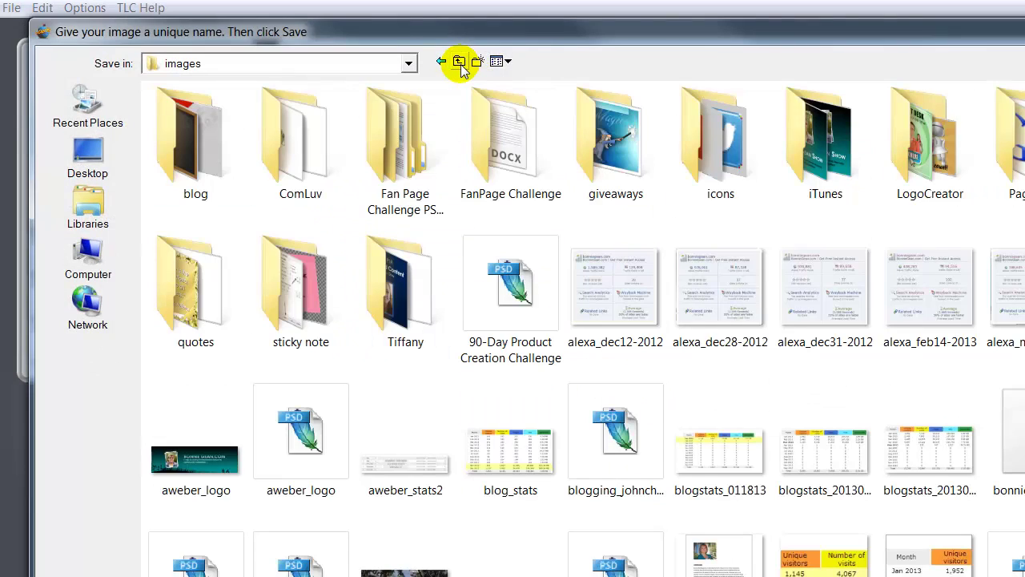
double_click(210, 165)
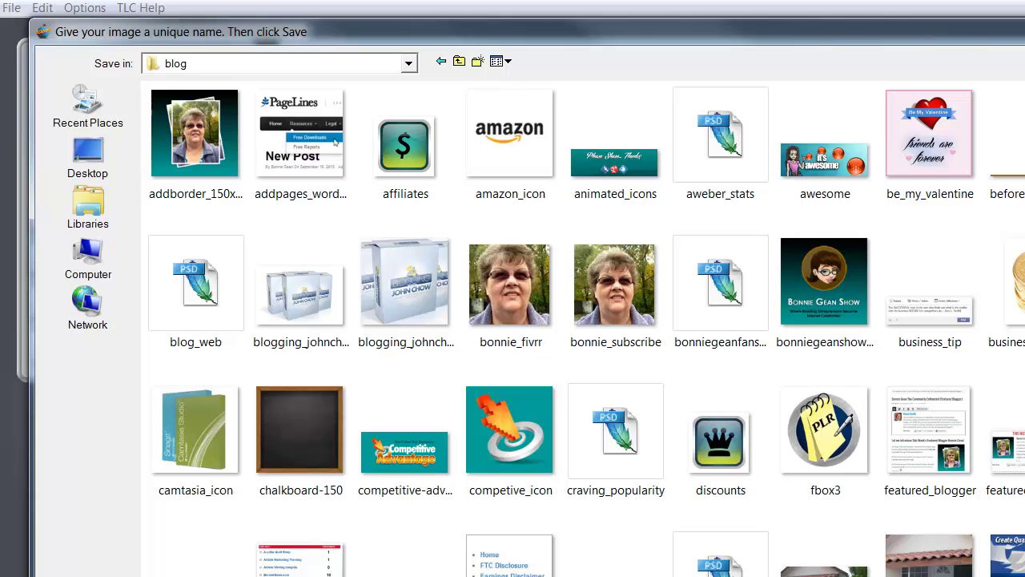
key("Escape")
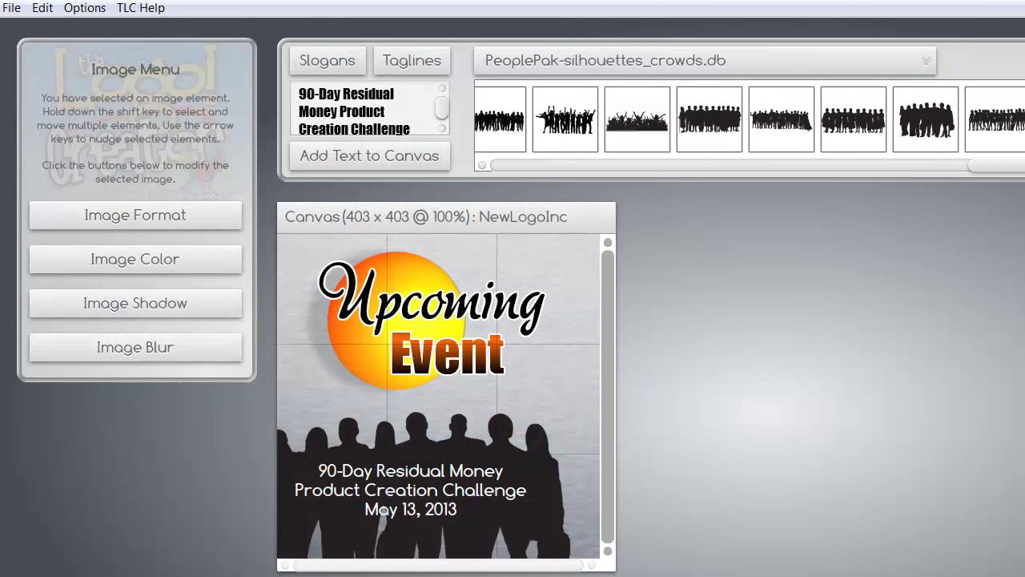